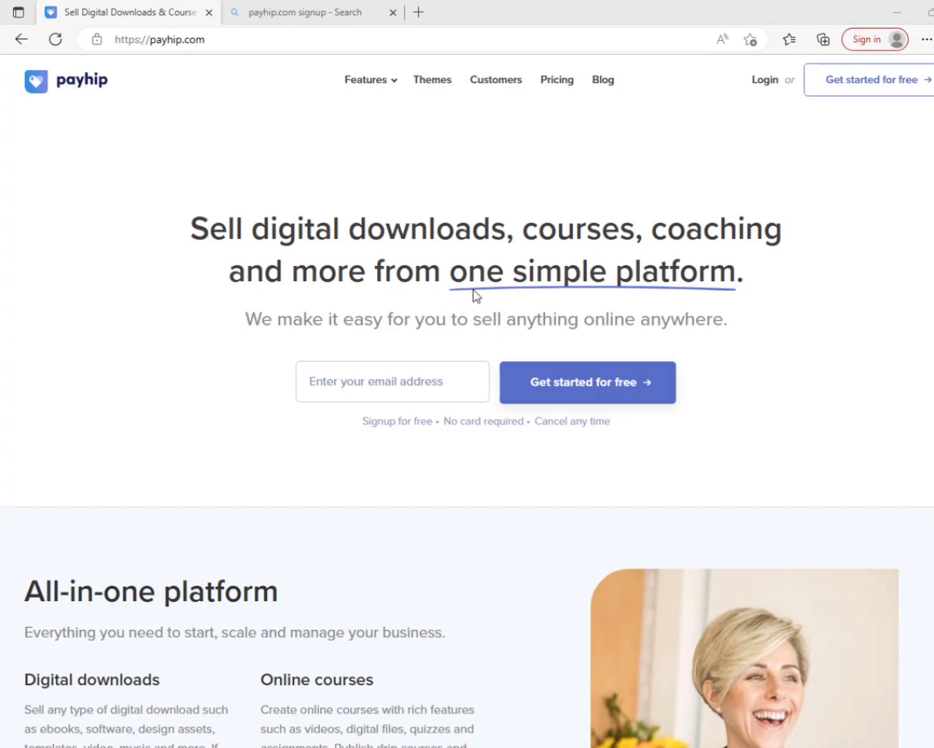
Look over the platform overview and the pricing plans, and open the free account signup form.
scroll(508, 295, down, 3)
scroll(506, 295, down, 3)
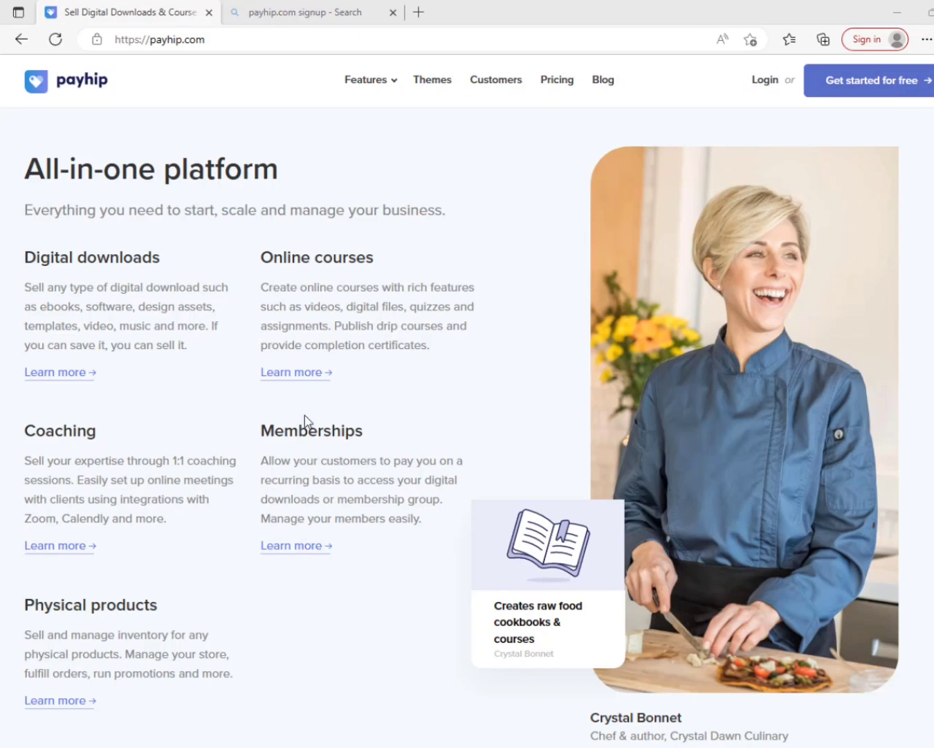
scroll(74, 630, down, 3)
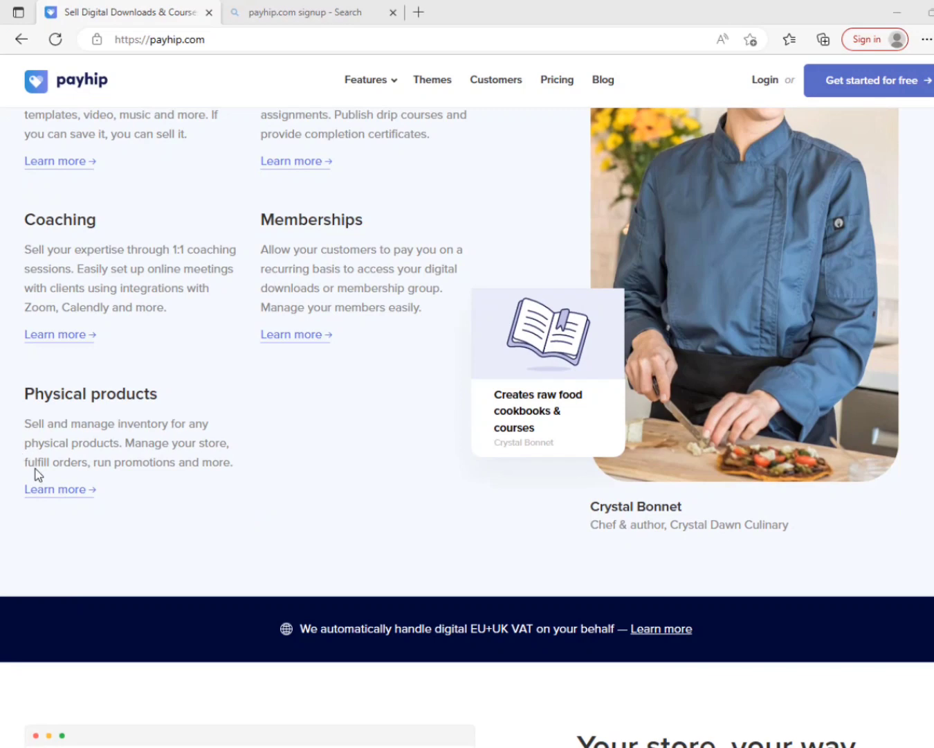
scroll(153, 460, up, 9)
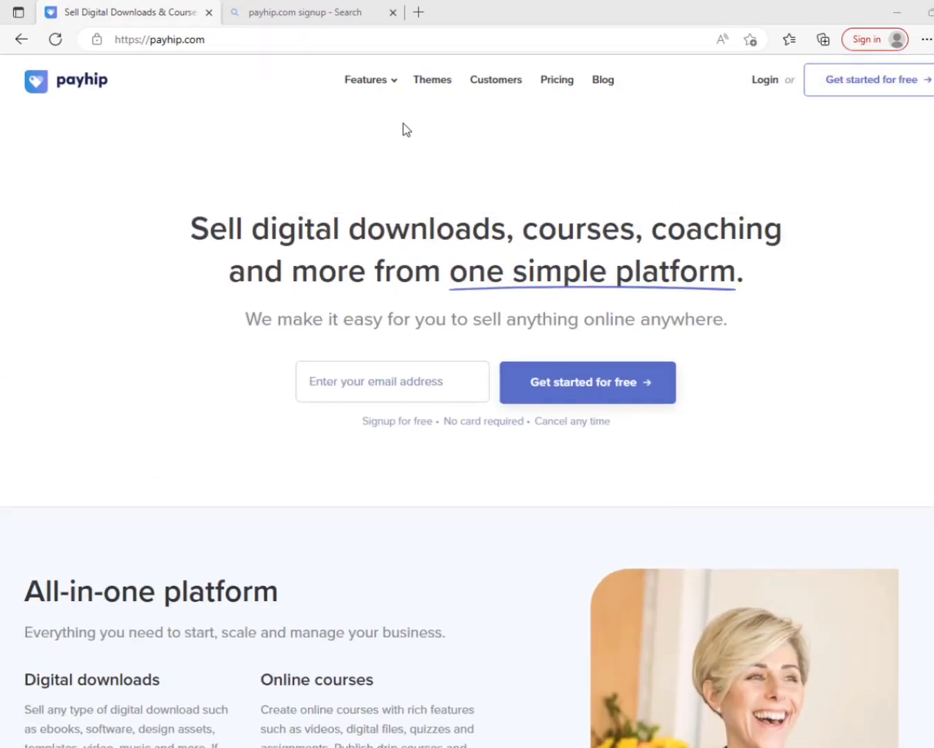
click(562, 83)
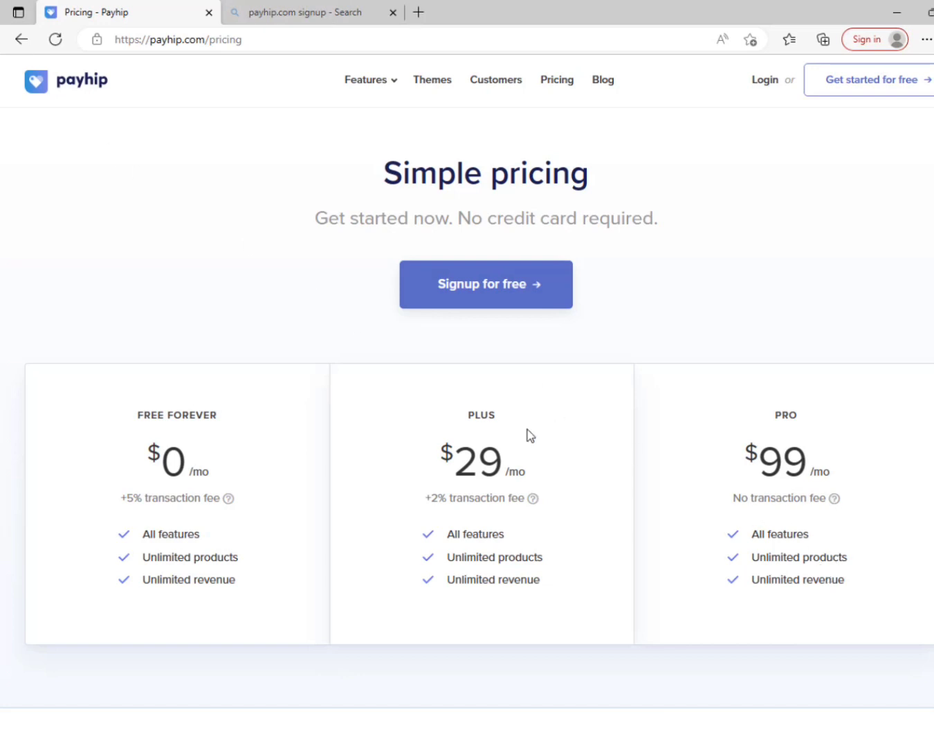
click(479, 297)
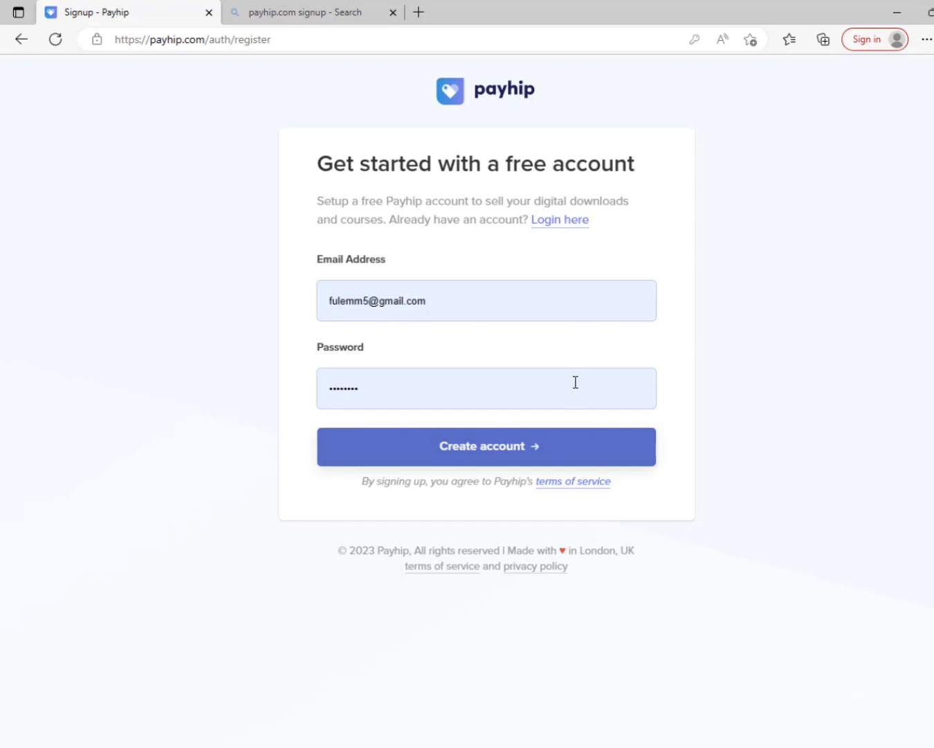
Create the account with the prefilled credentials, completing the "I'm not a robot" check and dismissing the saved-password notice.
click(479, 447)
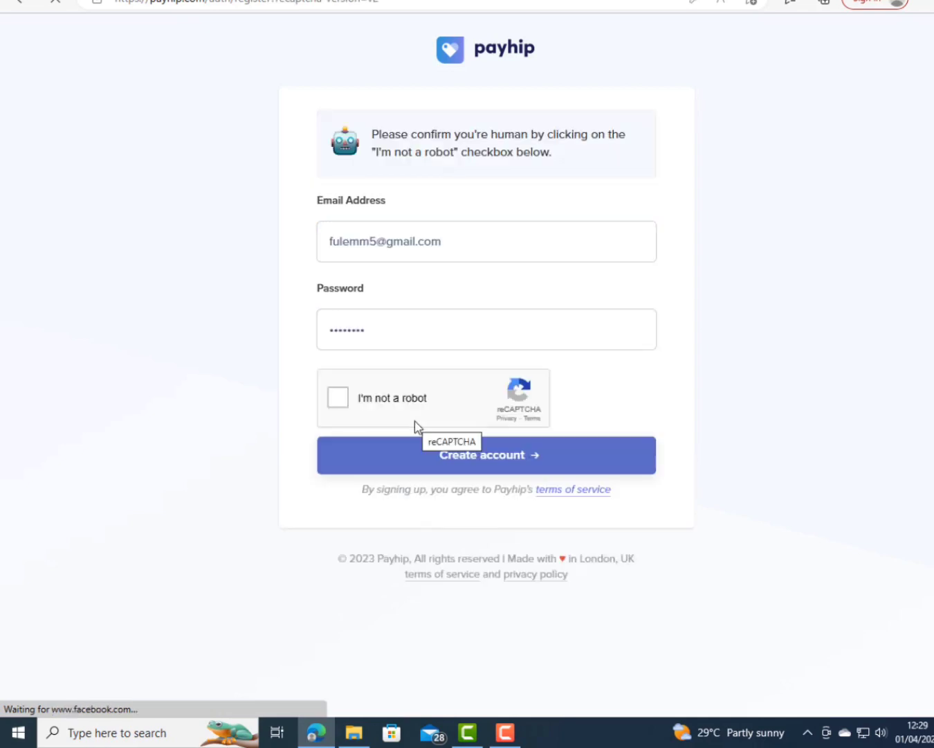
click(338, 397)
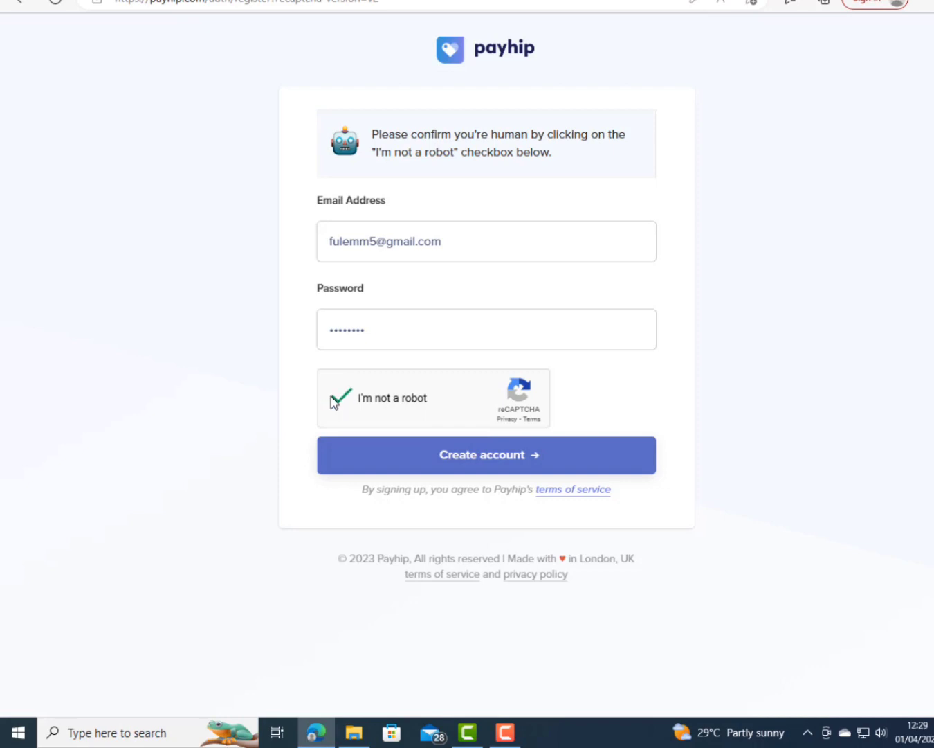
click(515, 456)
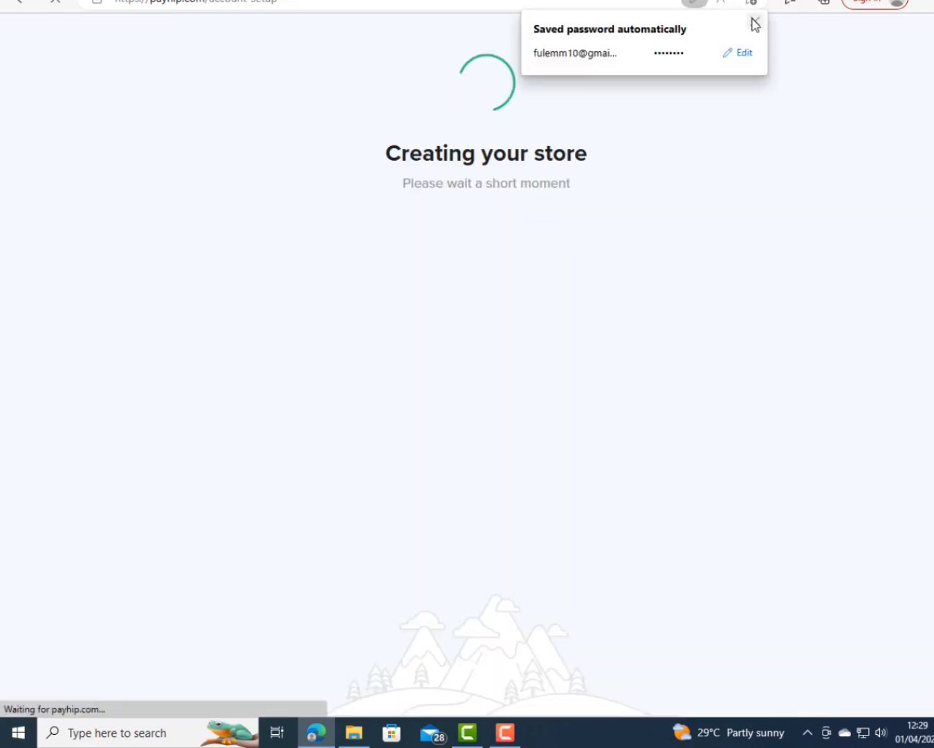
click(755, 22)
Enter "Printables shop" as the business name and submit "Printableshop" as the store username.
click(274, 184)
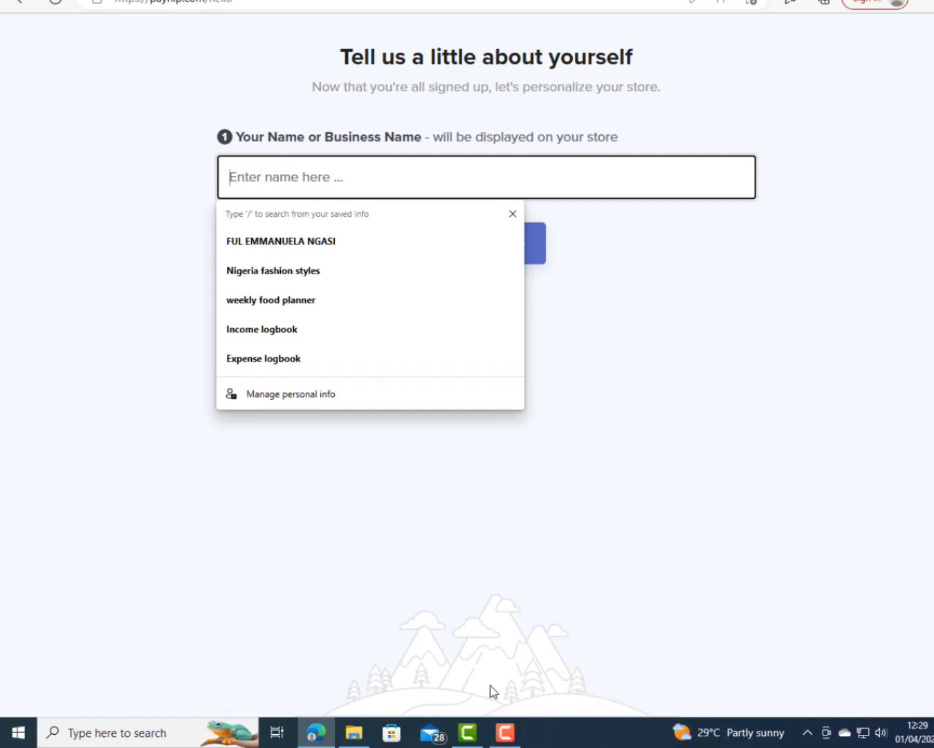
text(Printa)
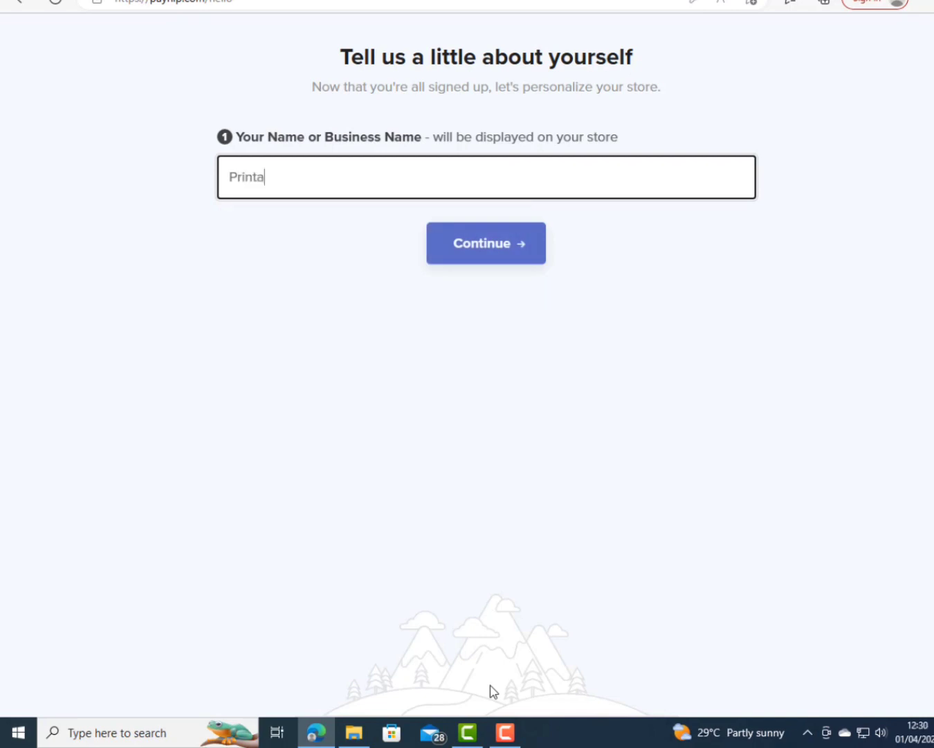
text(bles shop)
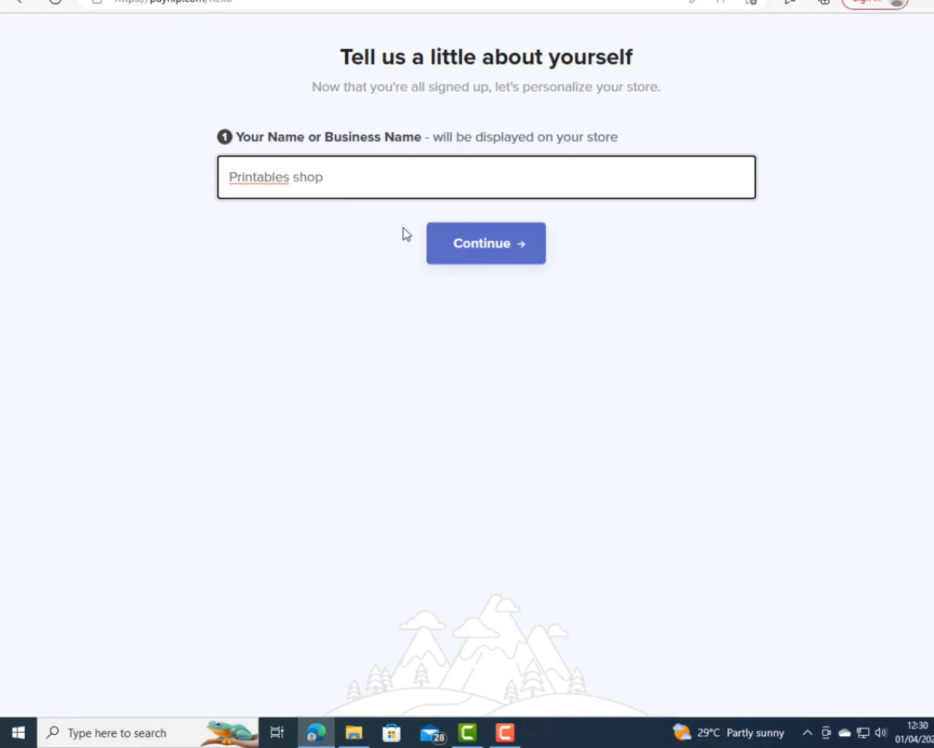
click(501, 261)
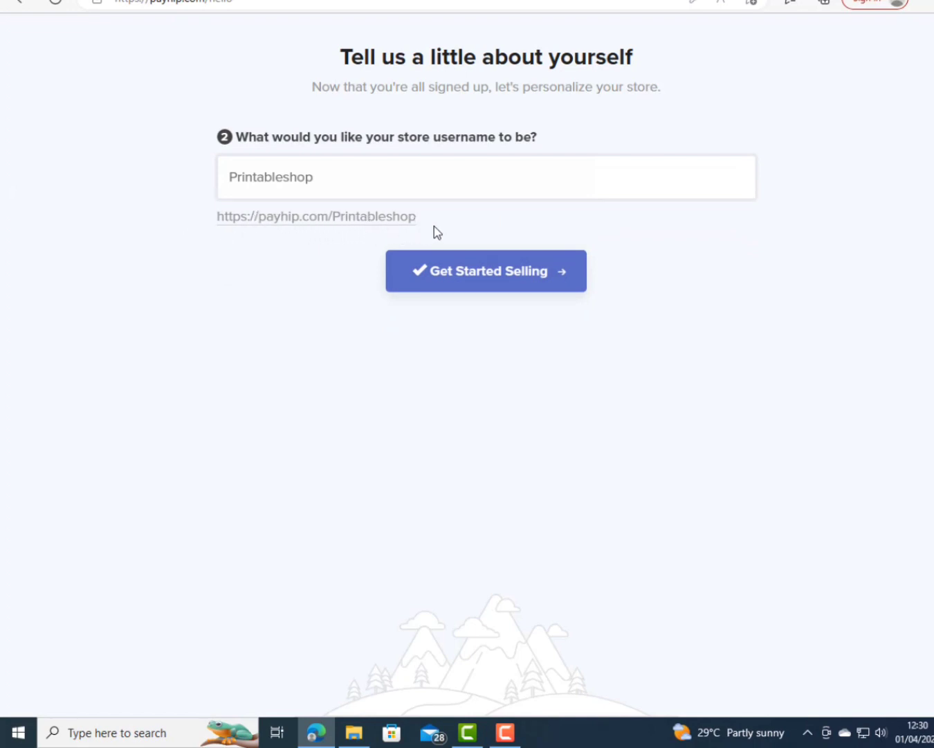
click(496, 286)
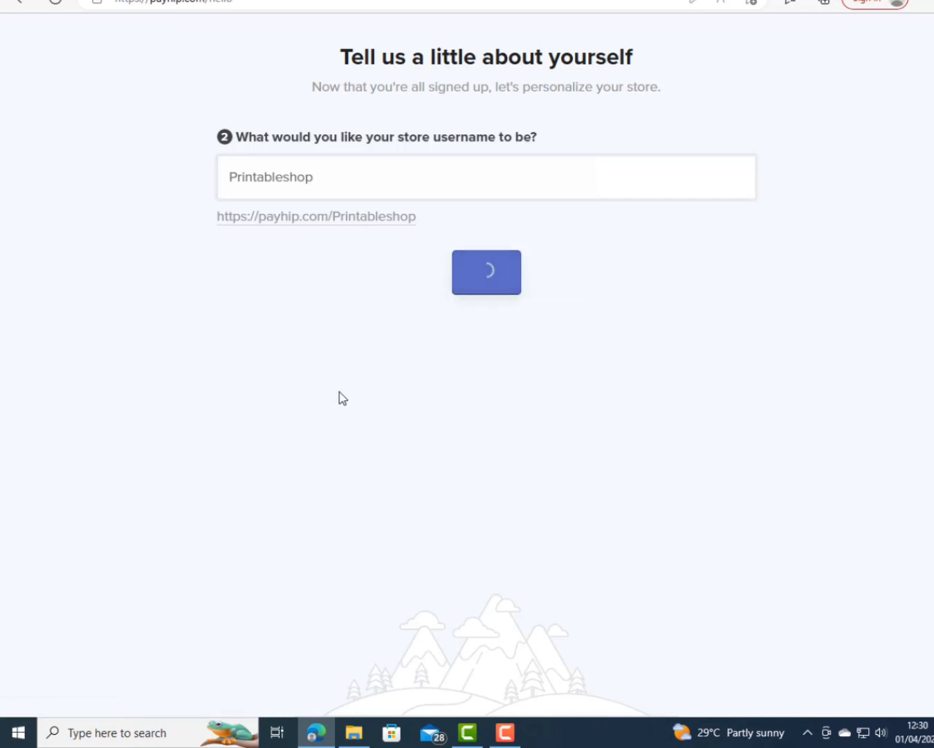
click(476, 286)
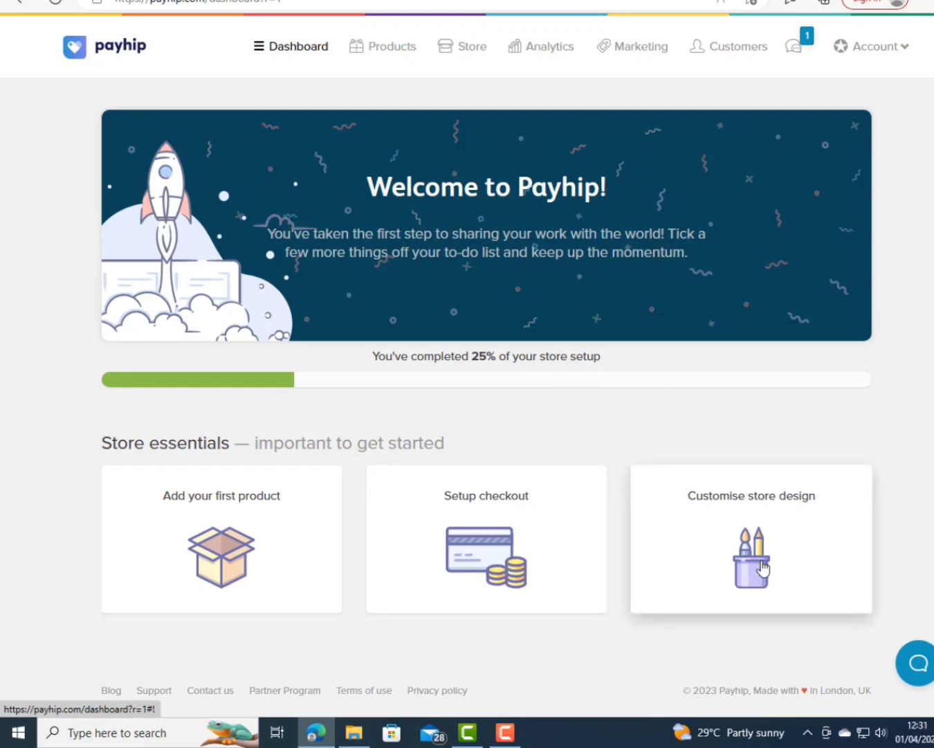
Start adding the store's first product, choosing Digital Product as its type.
scroll(772, 566, down, 1)
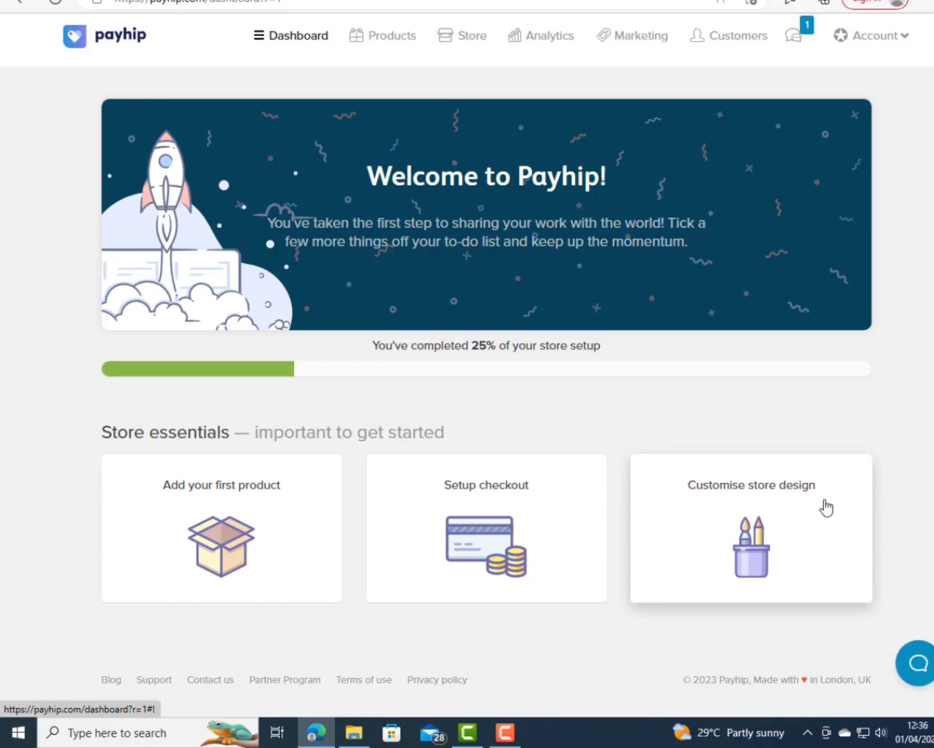
click(208, 489)
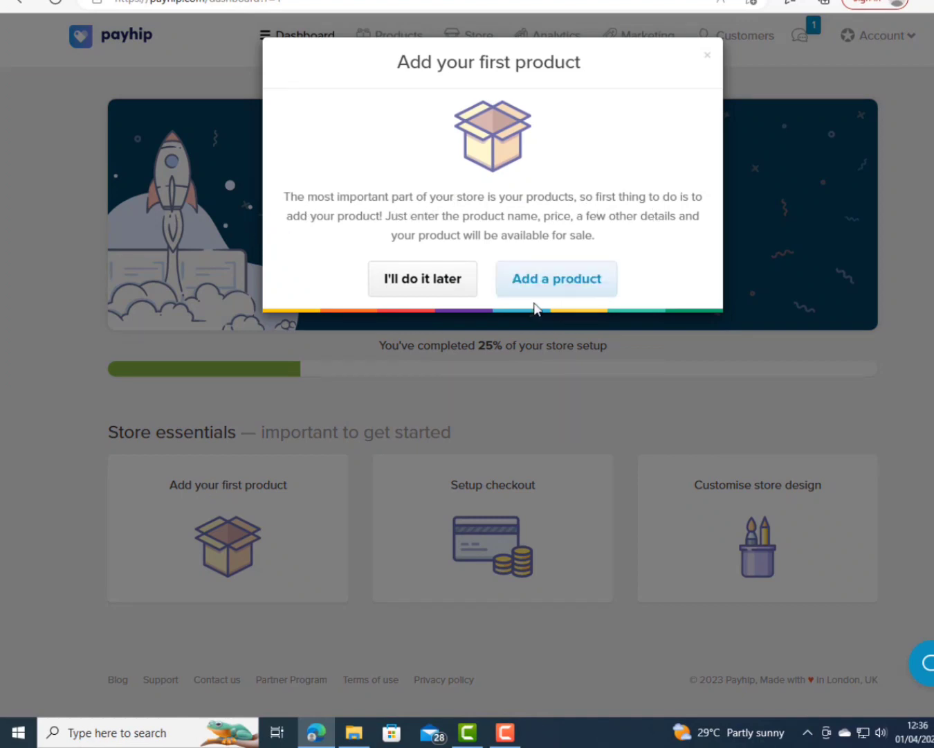
click(590, 282)
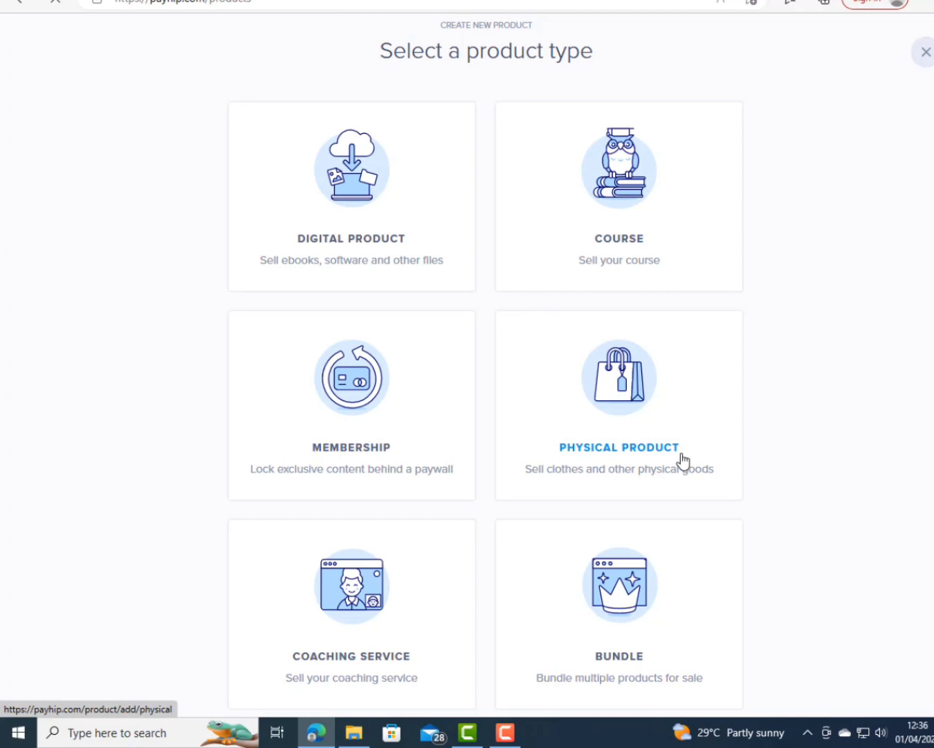
scroll(468, 455, down, 1)
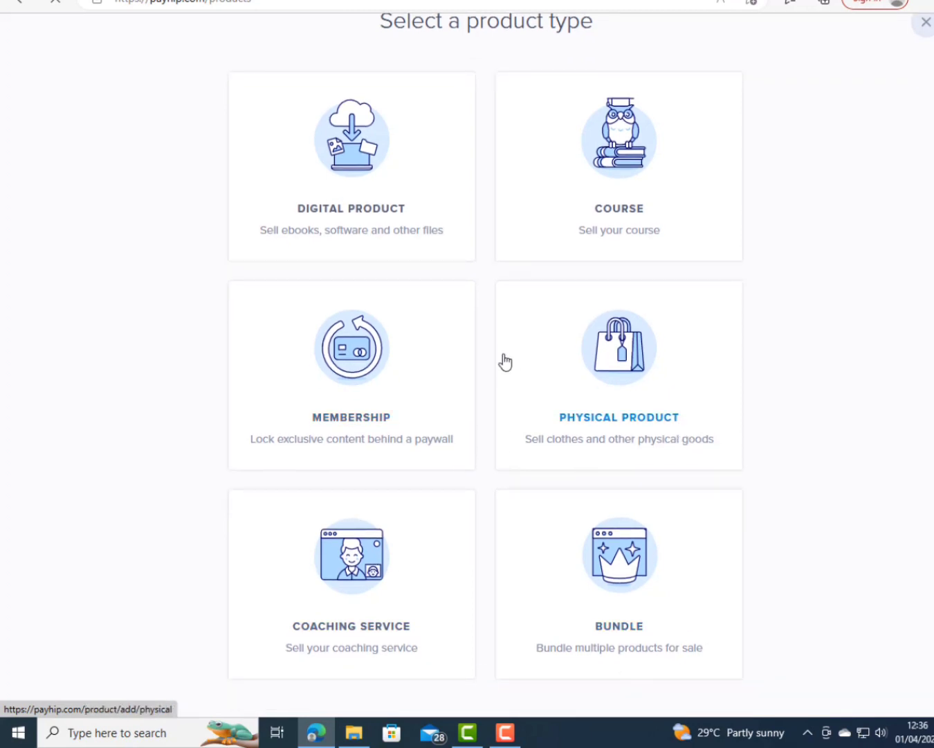
scroll(501, 360, up, 1)
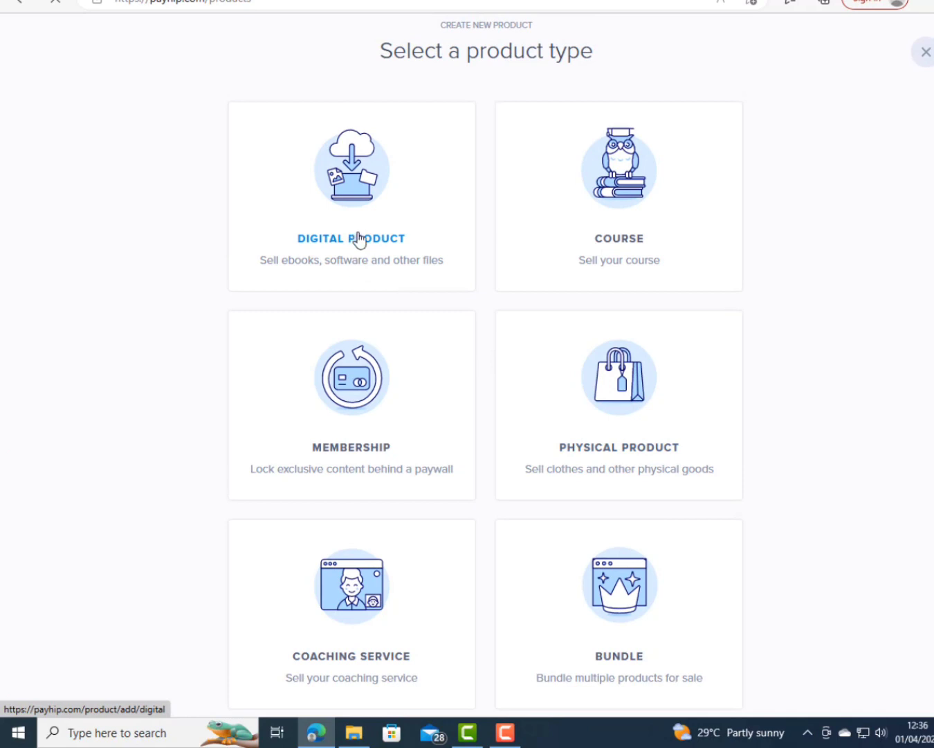
click(329, 247)
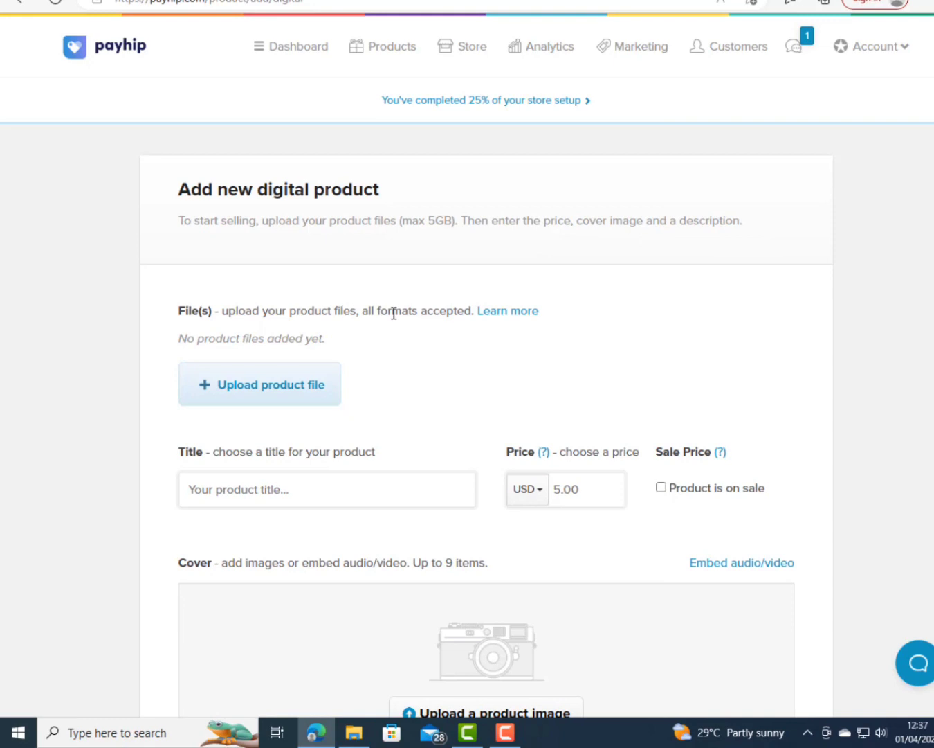
Review the digital product form and upload the MEAL PLANNER PDF from Documents as the product file.
scroll(393, 313, down, 3)
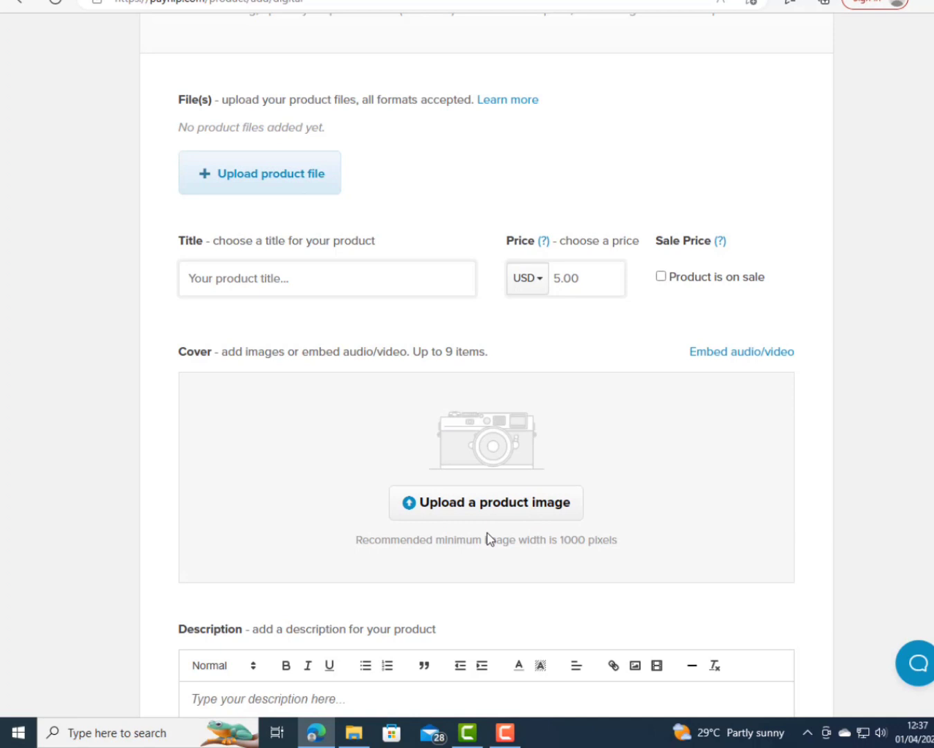
scroll(488, 533, down, 3)
scroll(391, 519, down, 3)
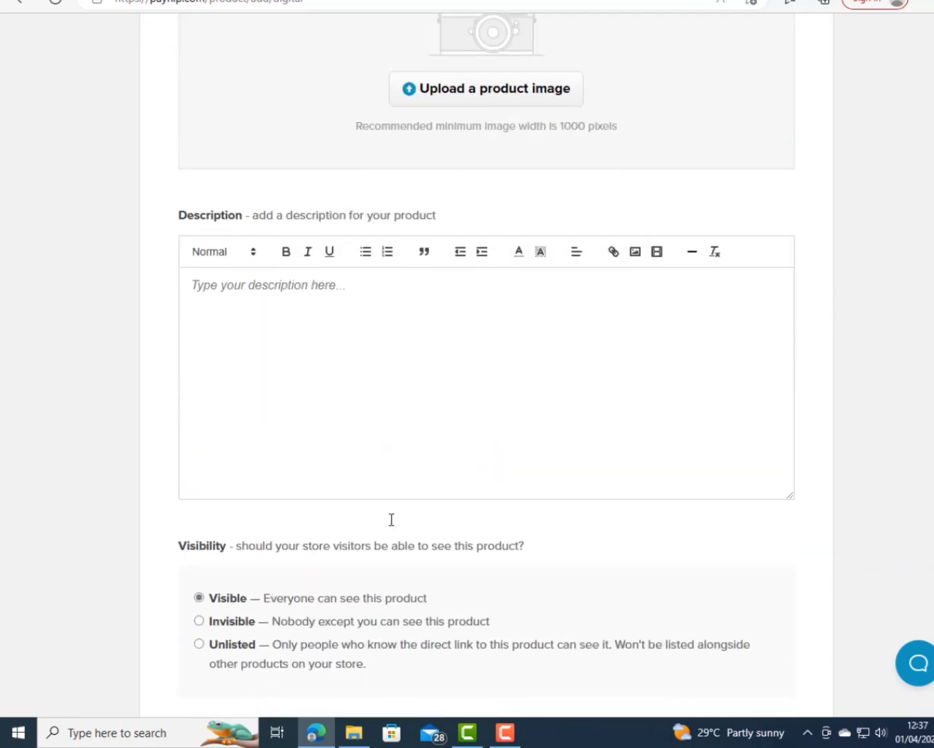
scroll(389, 401, down, 3)
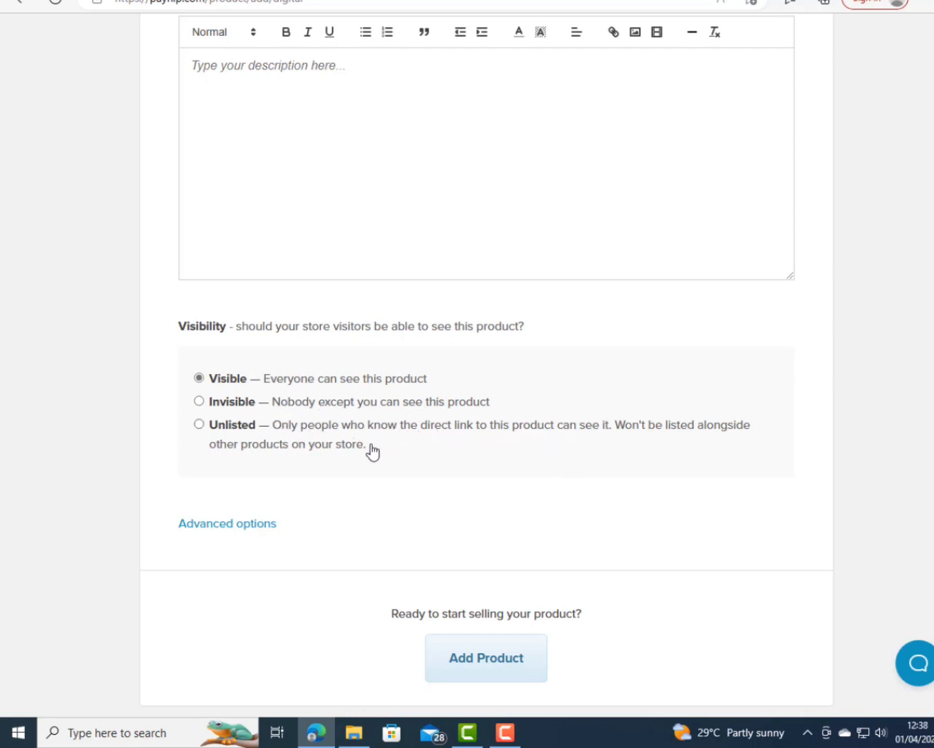
scroll(383, 450, down, 1)
click(443, 585)
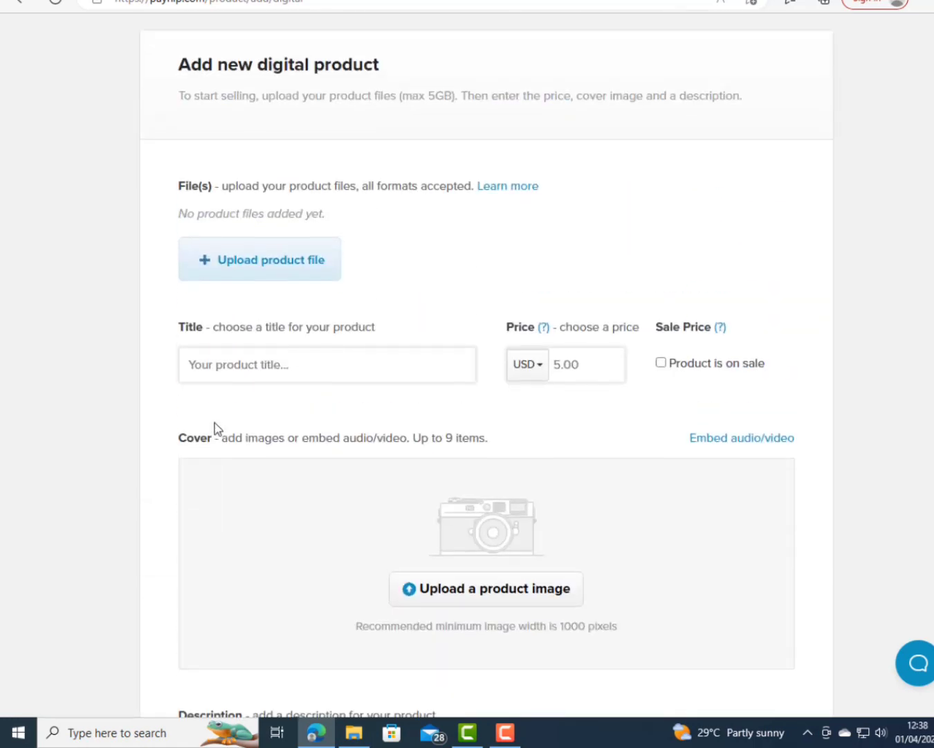
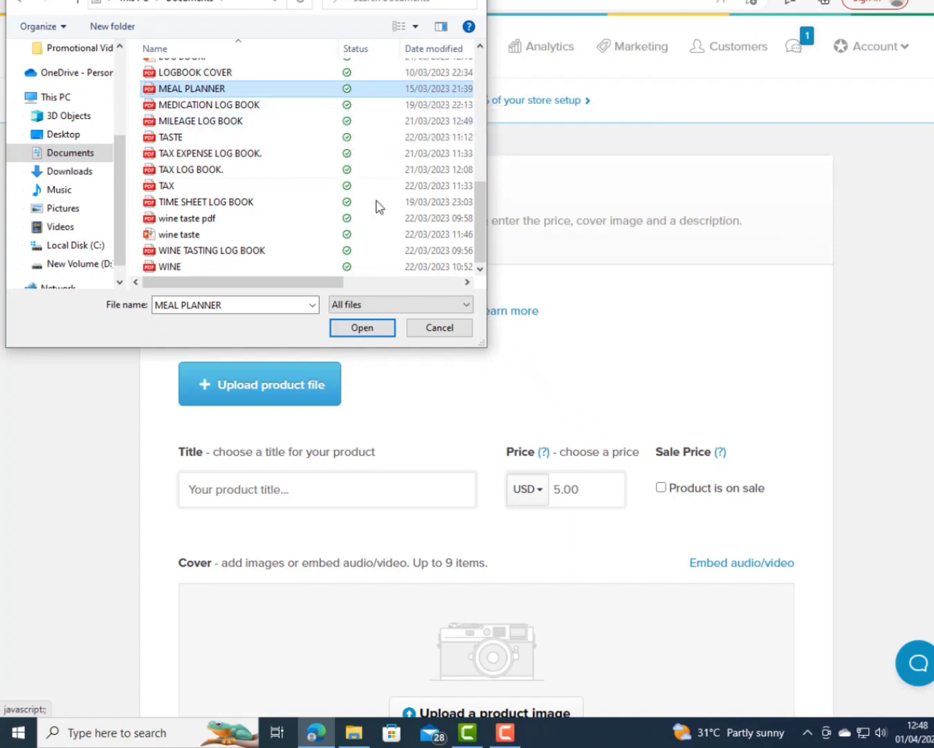
click(360, 326)
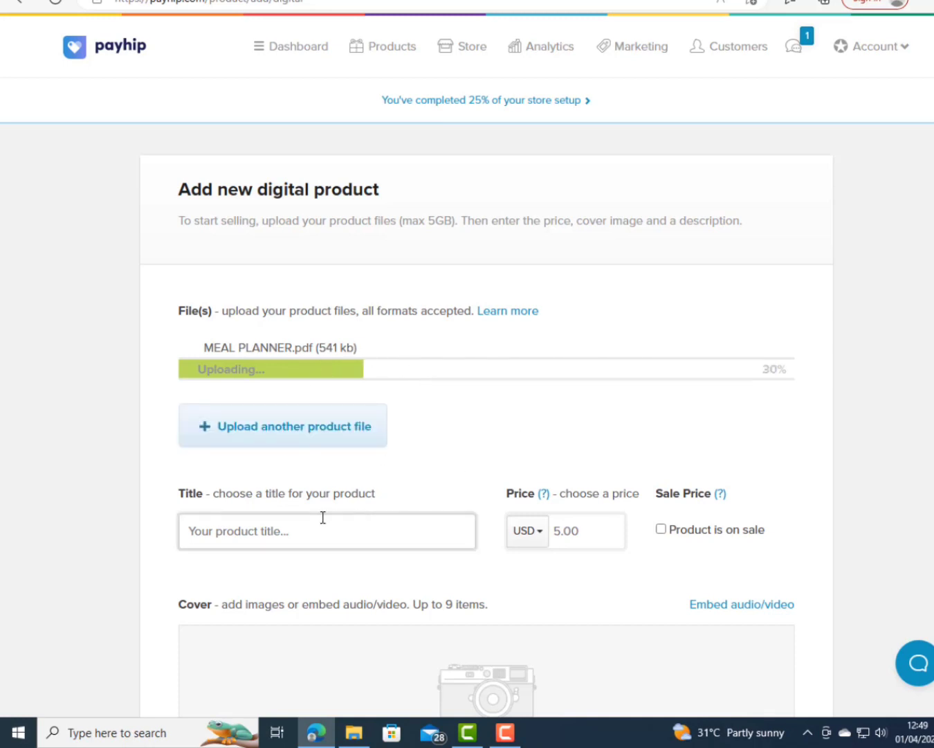
Set the product title to "WEEKLY MEAL PLANNER".
click(250, 538)
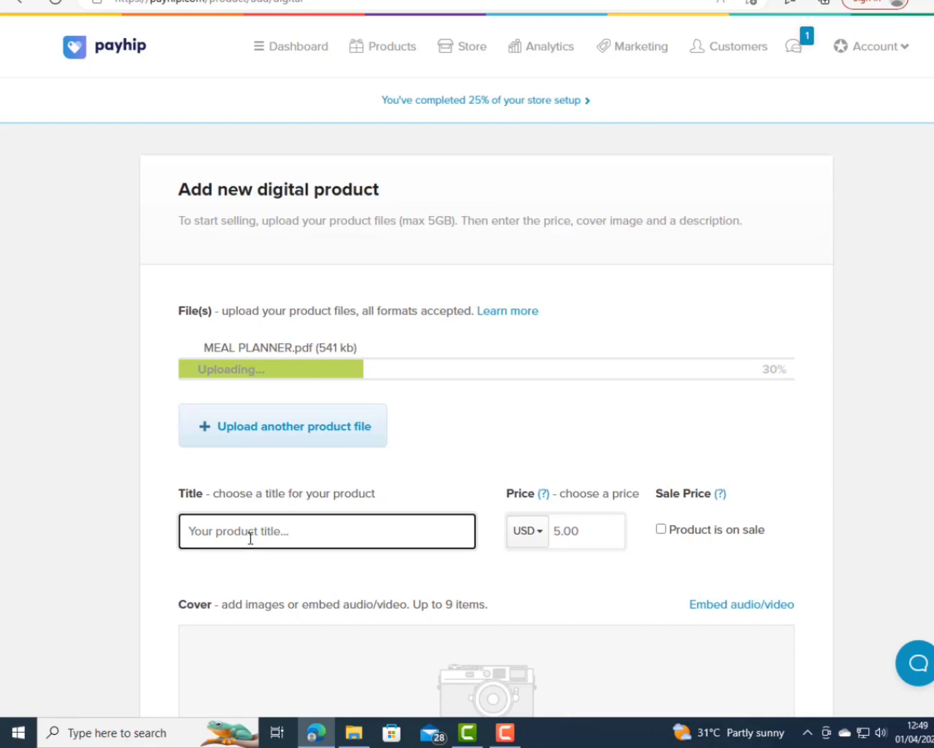
text(WEE)
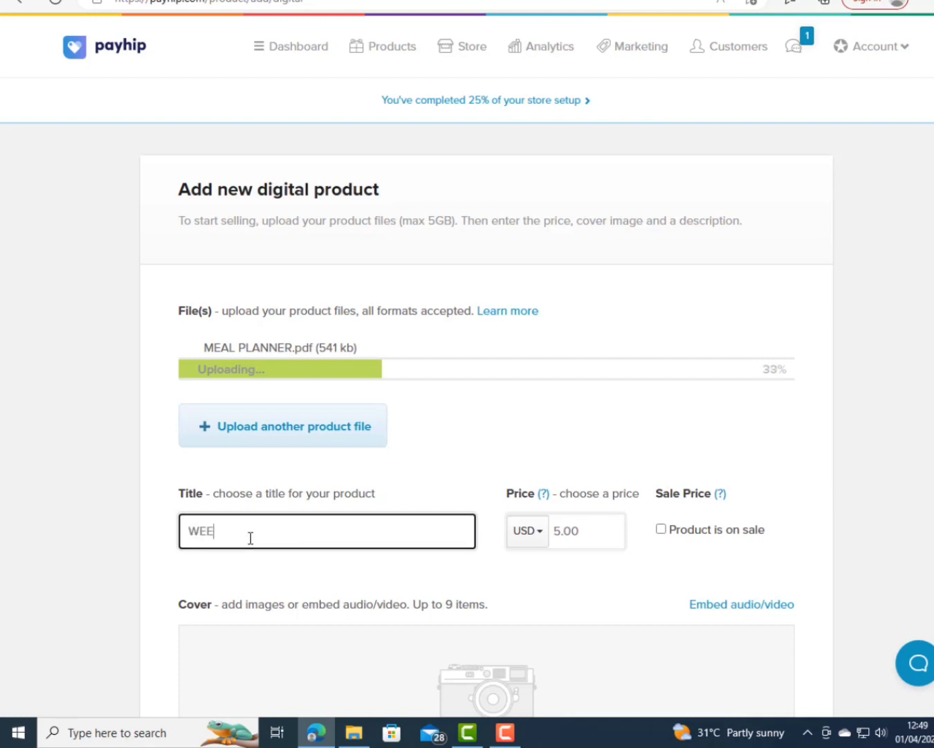
text(KLY MEAL)
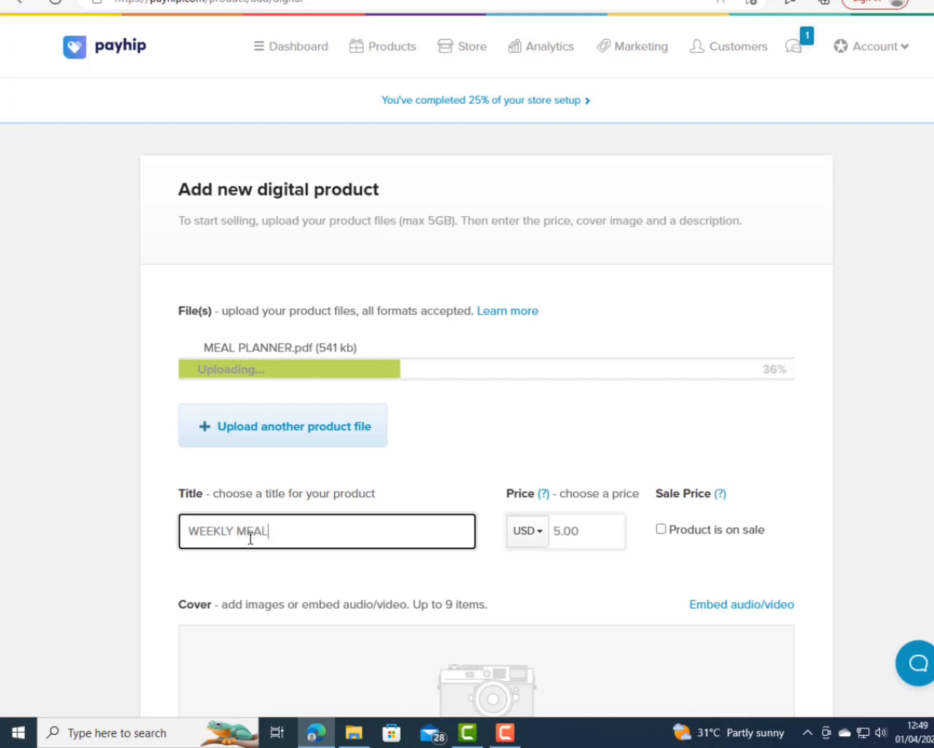
text( PLANNER)
Keep USD as the currency and set the product price to 10.00.
click(541, 531)
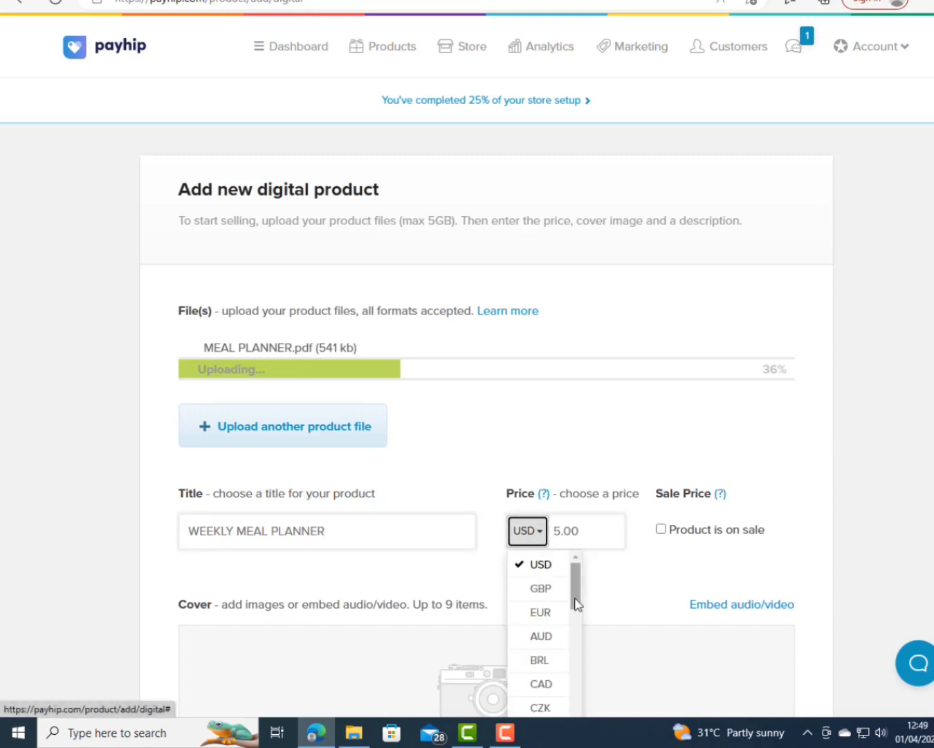
mouse_move(578, 599)
mouse_down()
mouse_move(572, 711)
mouse_move(580, 590)
mouse_up()
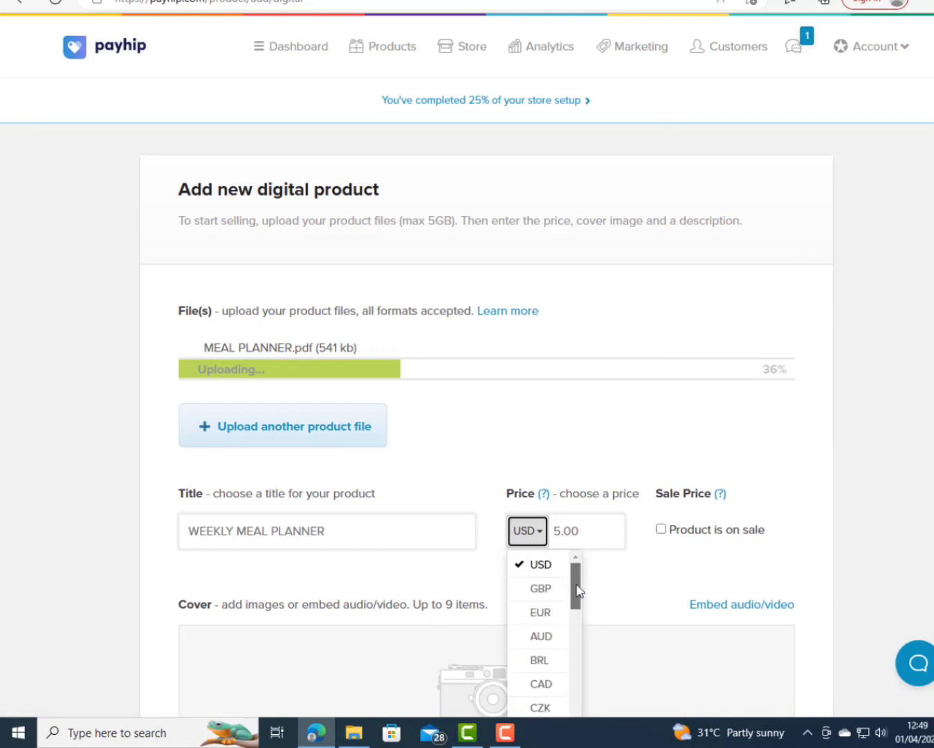
click(542, 563)
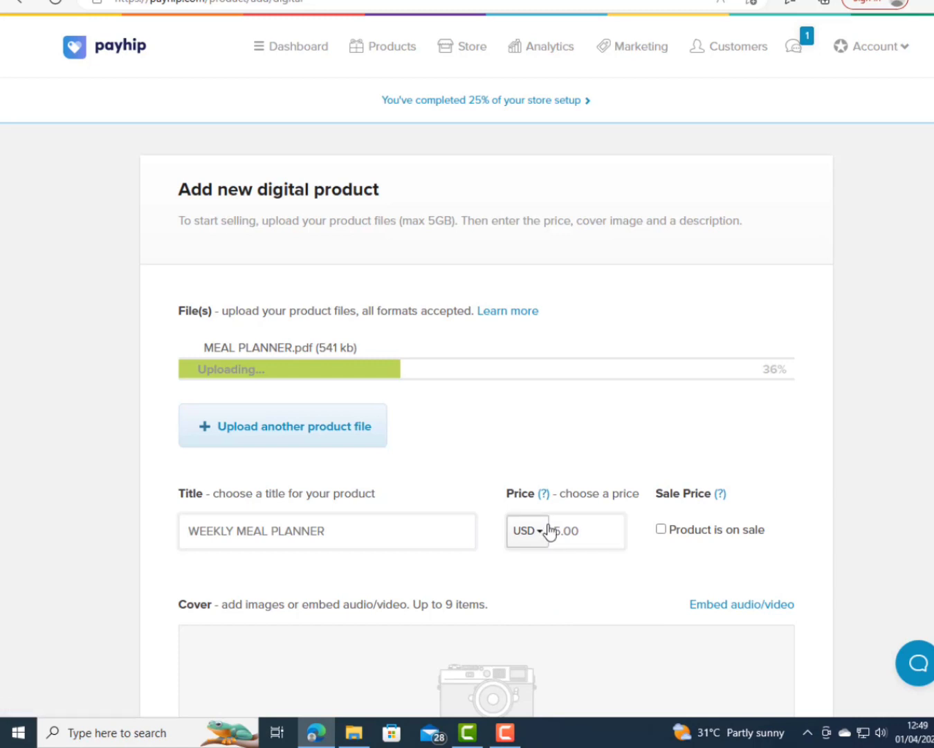
click(563, 536)
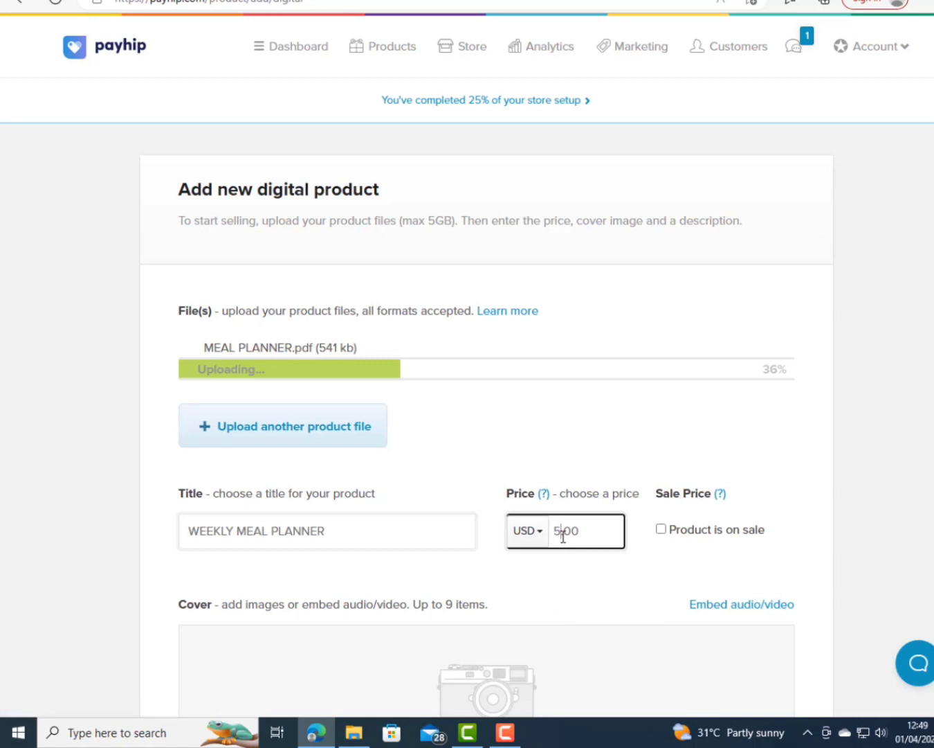
key(BackSpace)
text(10)
Mark the product as on sale and set its sale price to 10.00.
click(661, 529)
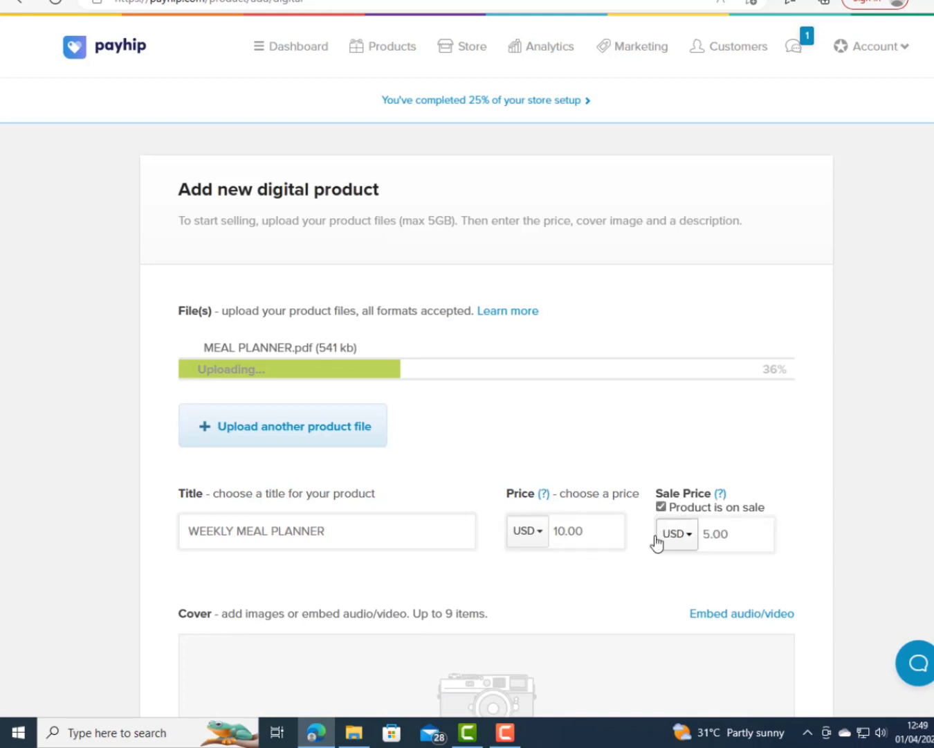
click(712, 534)
key(BackSpace)
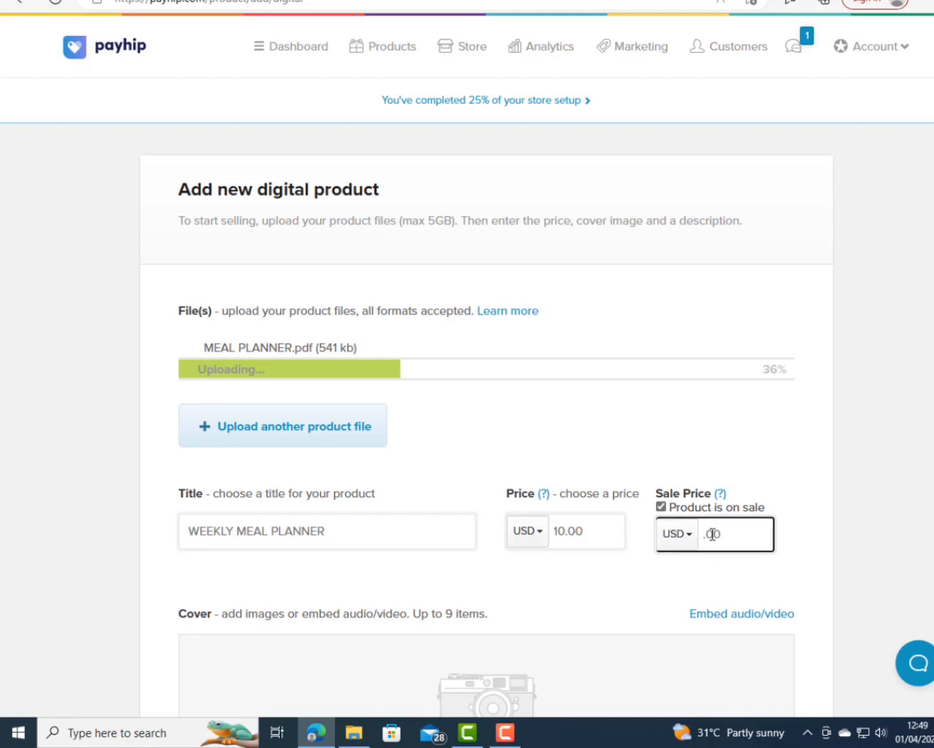
text(10)
Check the cover image and description sections of the product form, and open Canva in a new browser tab.
scroll(312, 567, down, 3)
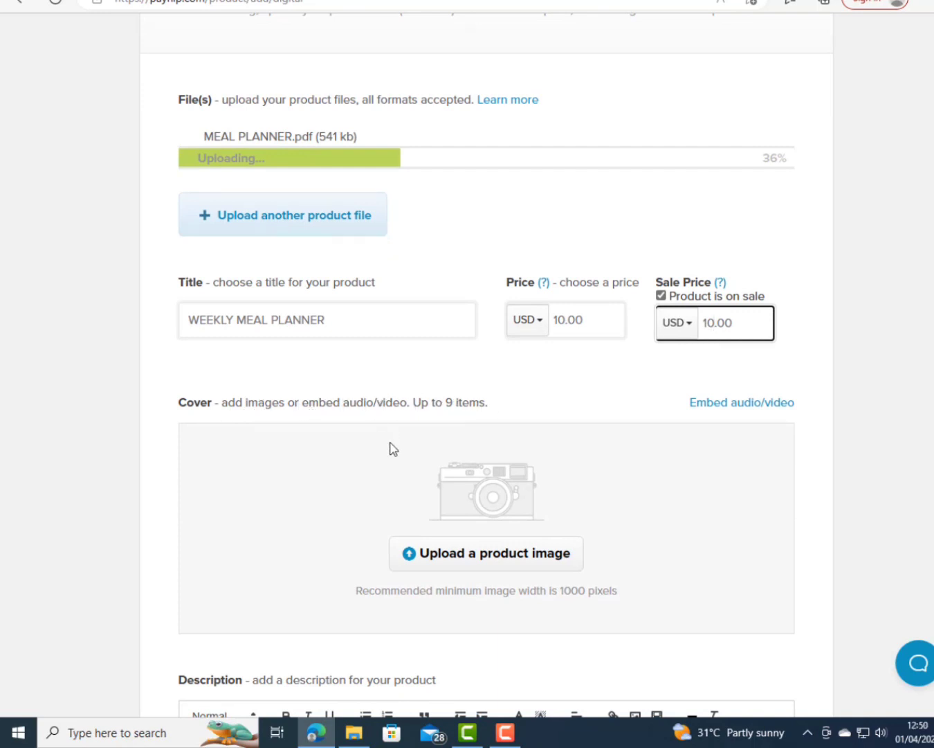
scroll(390, 443, up, 2)
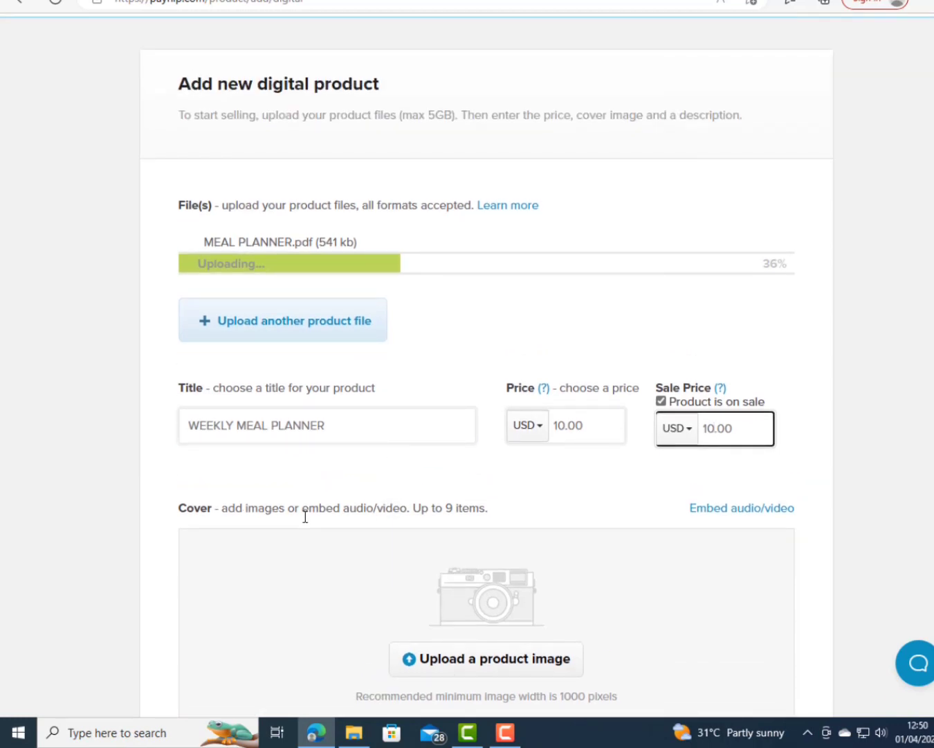
scroll(529, 605, down, 3)
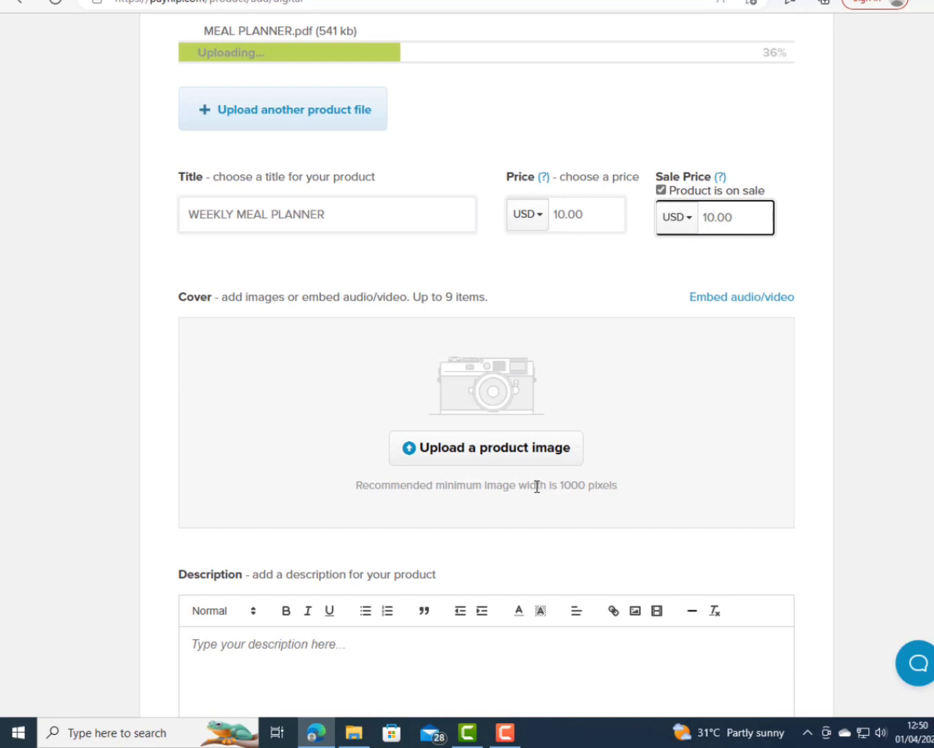
scroll(538, 488, down, 3)
scroll(538, 487, up, 5)
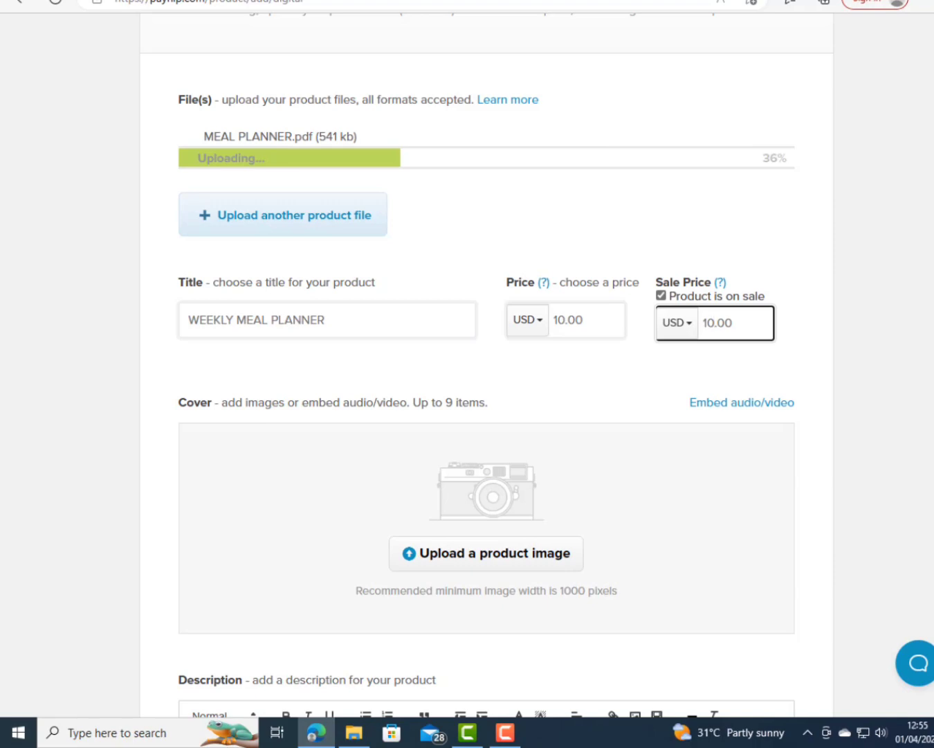
key(ctrl+t)
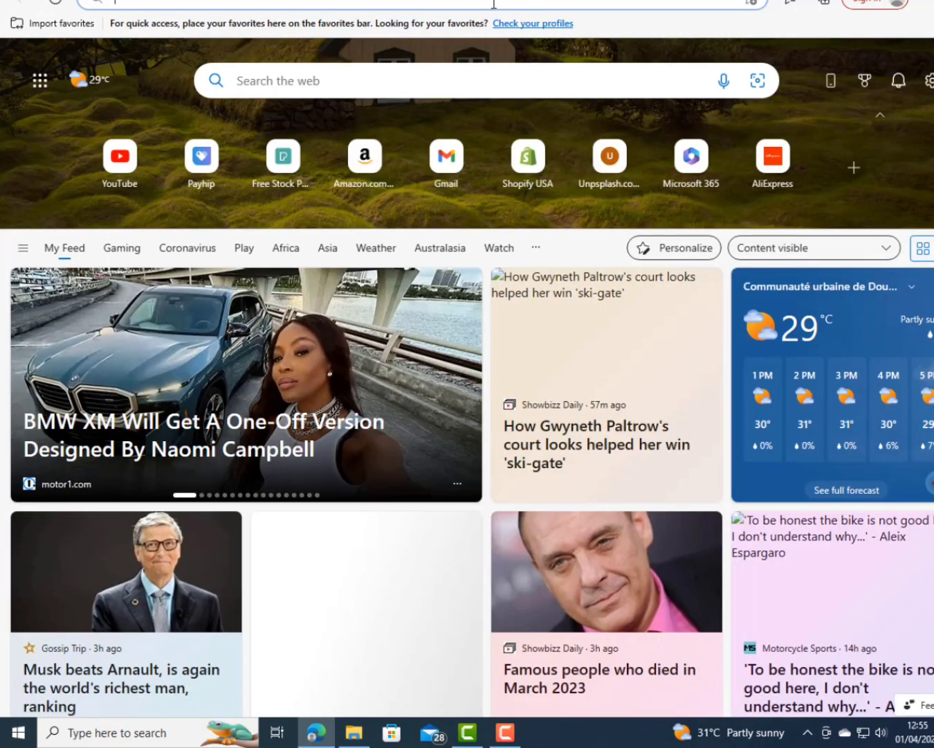
click(495, 3)
text(CA)
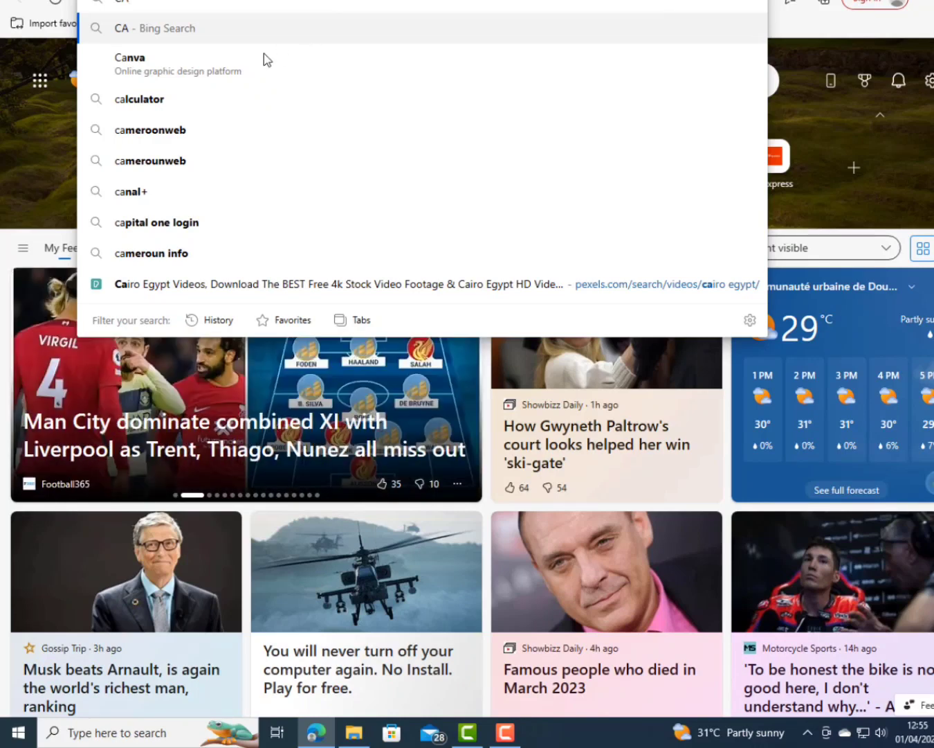
click(152, 58)
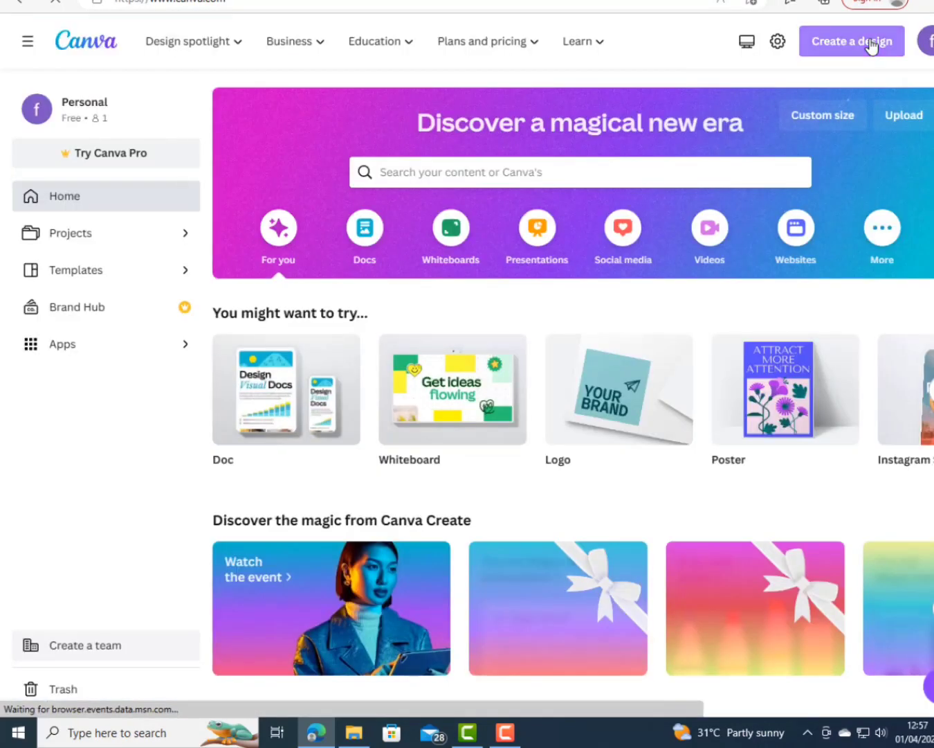
Create a new custom-size Canva design of 1000 × 1000 px.
click(869, 43)
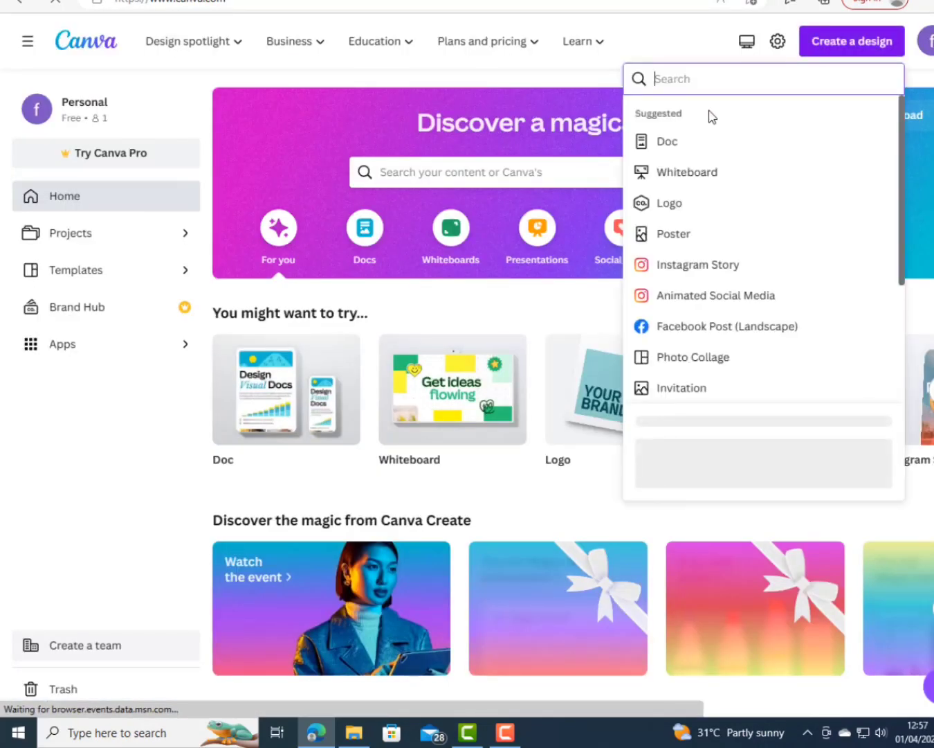
click(660, 458)
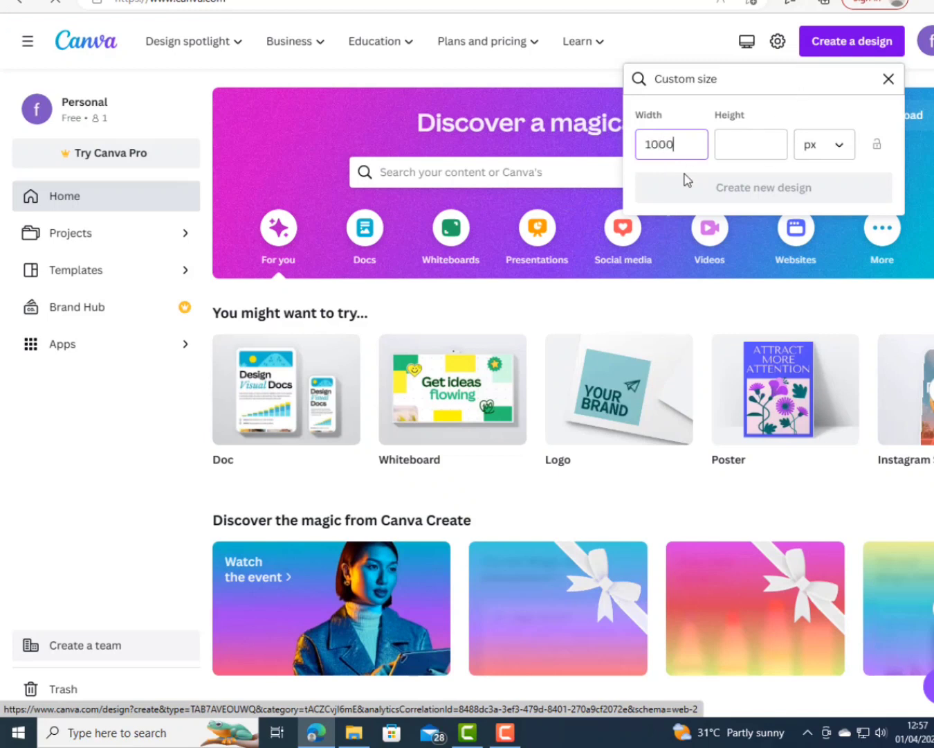
click(756, 142)
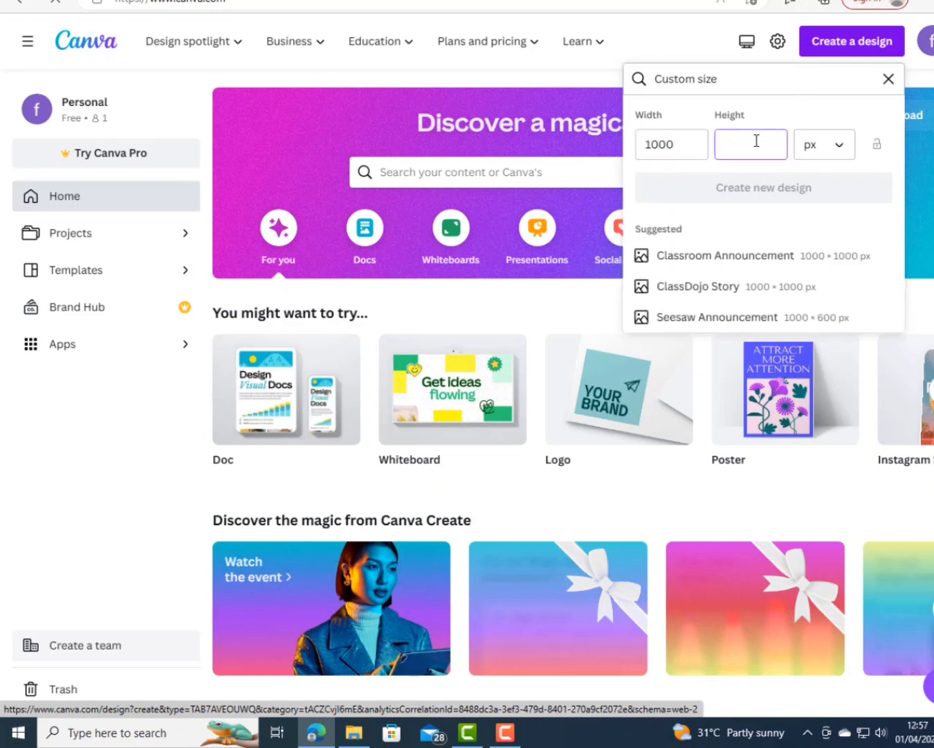
text(1000)
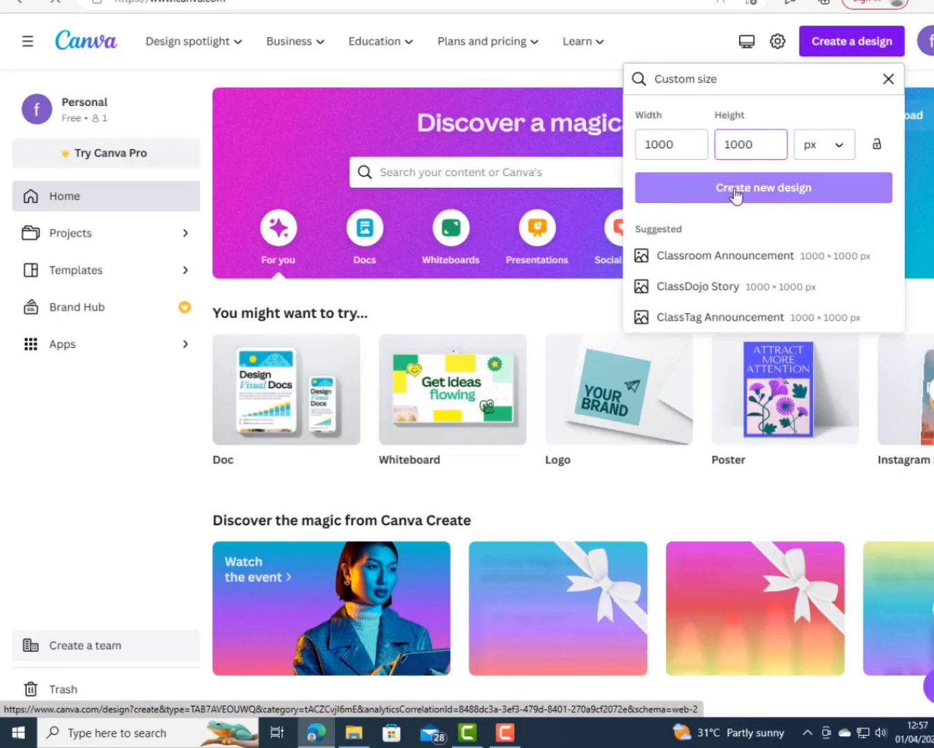
click(736, 195)
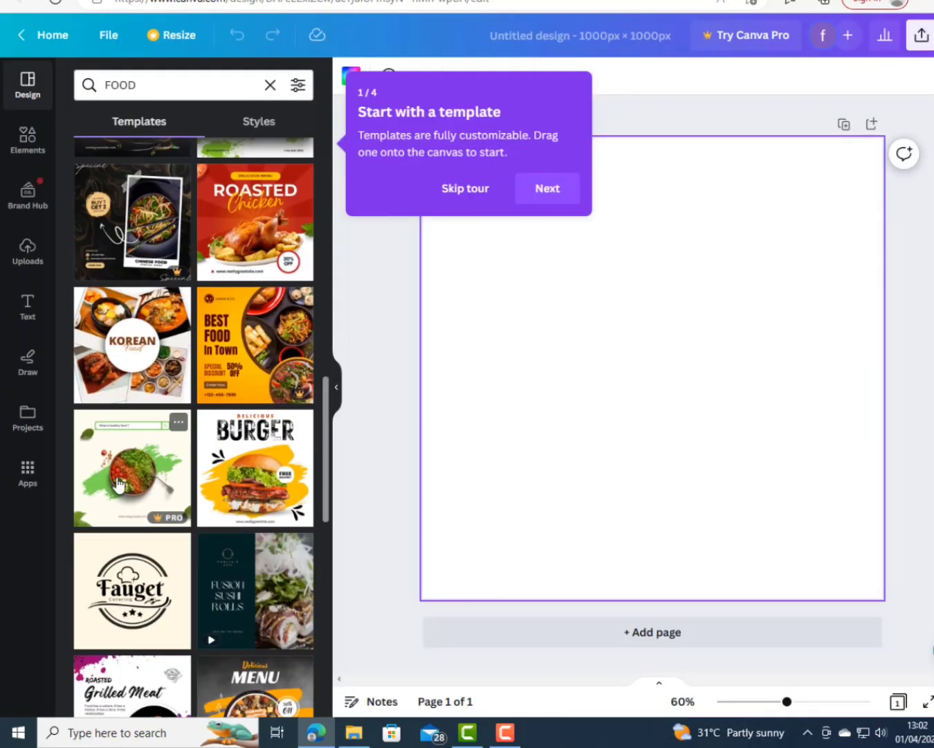
Apply the HealthyFood "Vegan food" logo template from the FOOD search results to the blank page.
scroll(211, 553, down, 10)
click(132, 367)
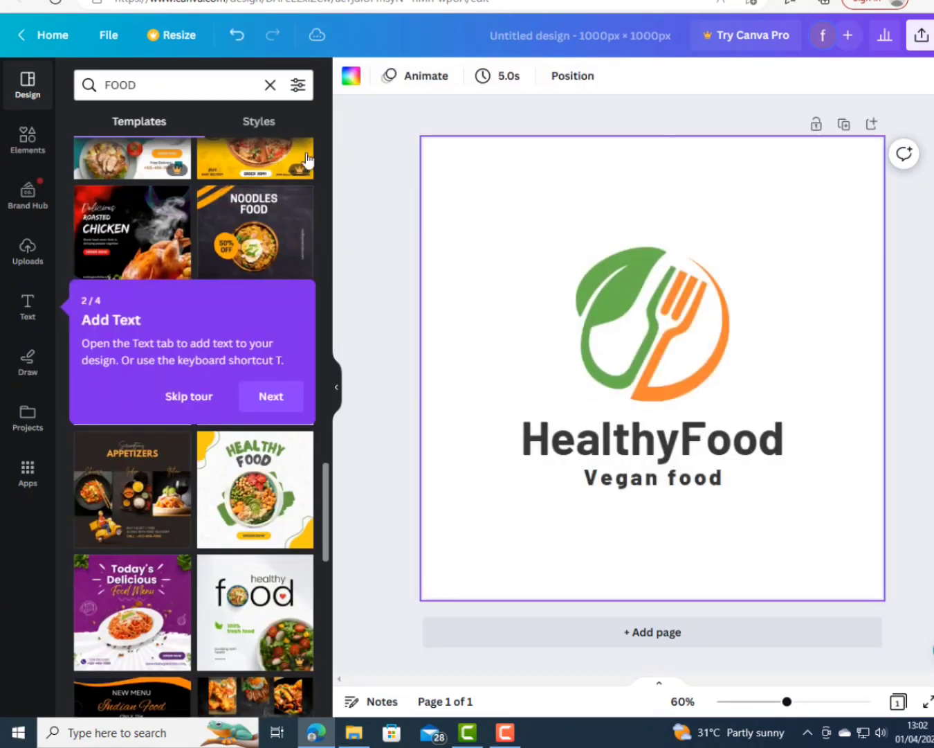
click(28, 138)
click(200, 400)
click(104, 311)
drag(660, 359, 612, 509)
key(Delete)
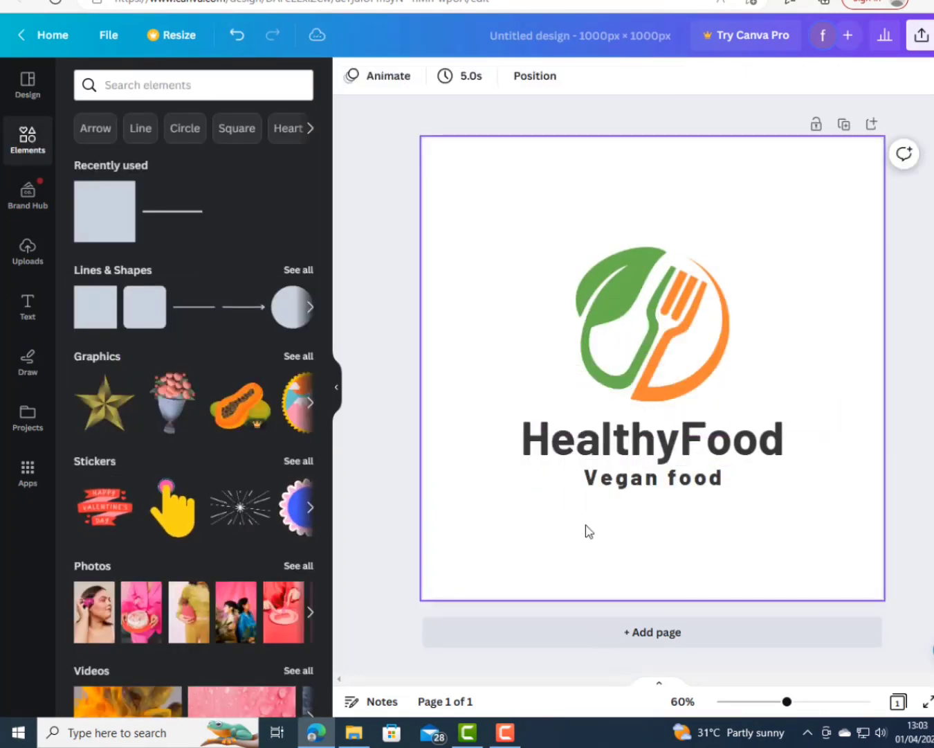
Replace the HealthyFood heading with "WEEKLY MEAL" and the "Vegan food" line beneath it with "LOGBOOK/PLANNER".
double_click(651, 438)
text(WEEKLY MEAL)
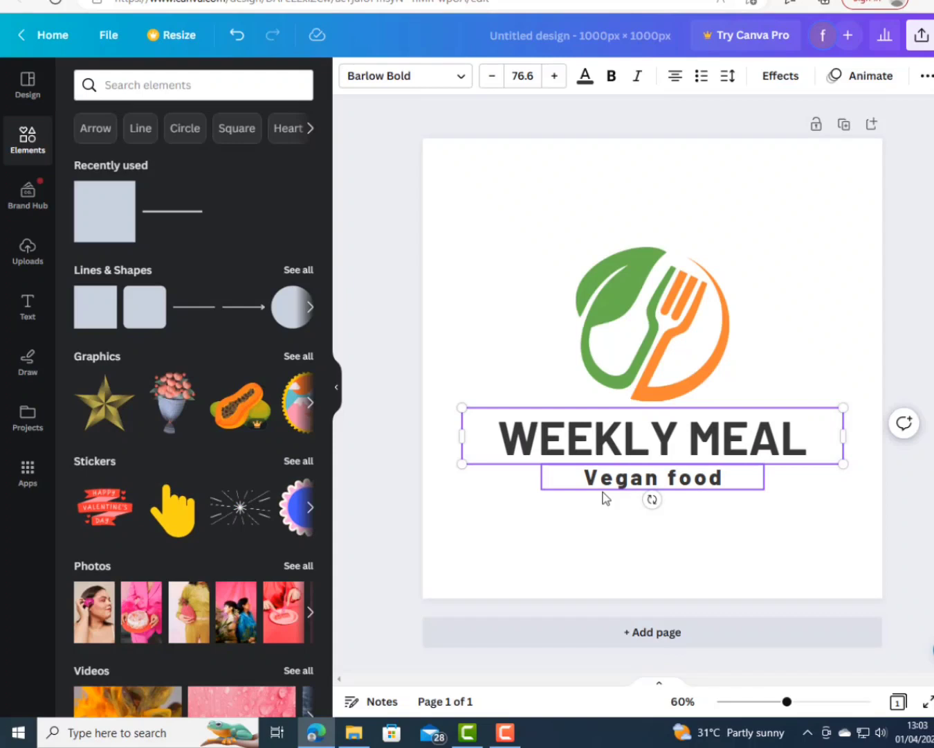
double_click(706, 477)
text(LOG BOOK/PLANNER)
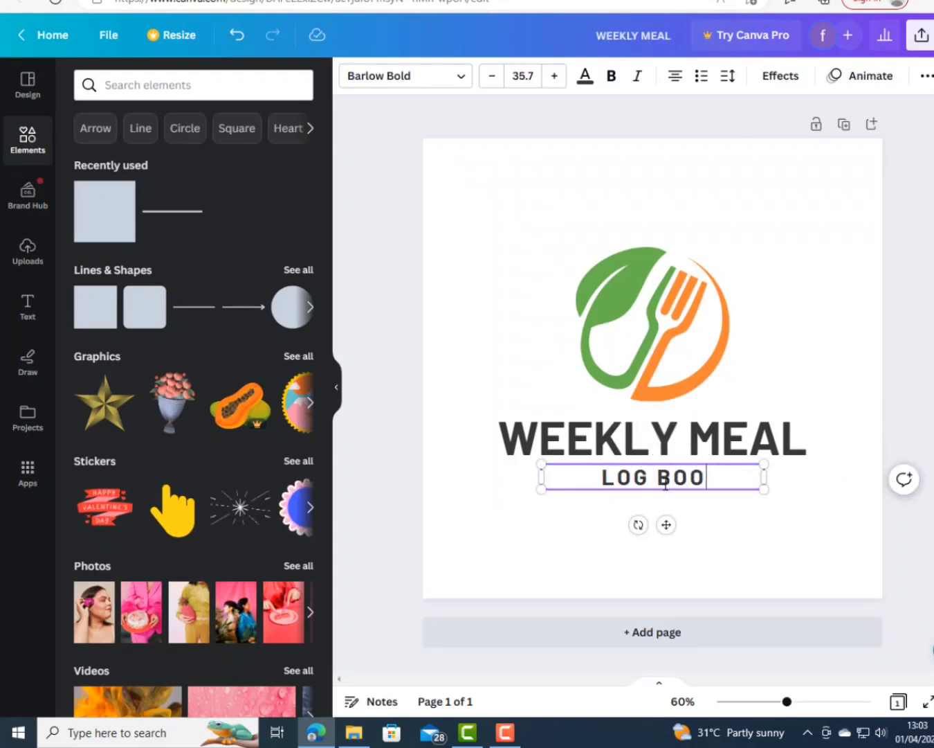
click(663, 542)
click(512, 492)
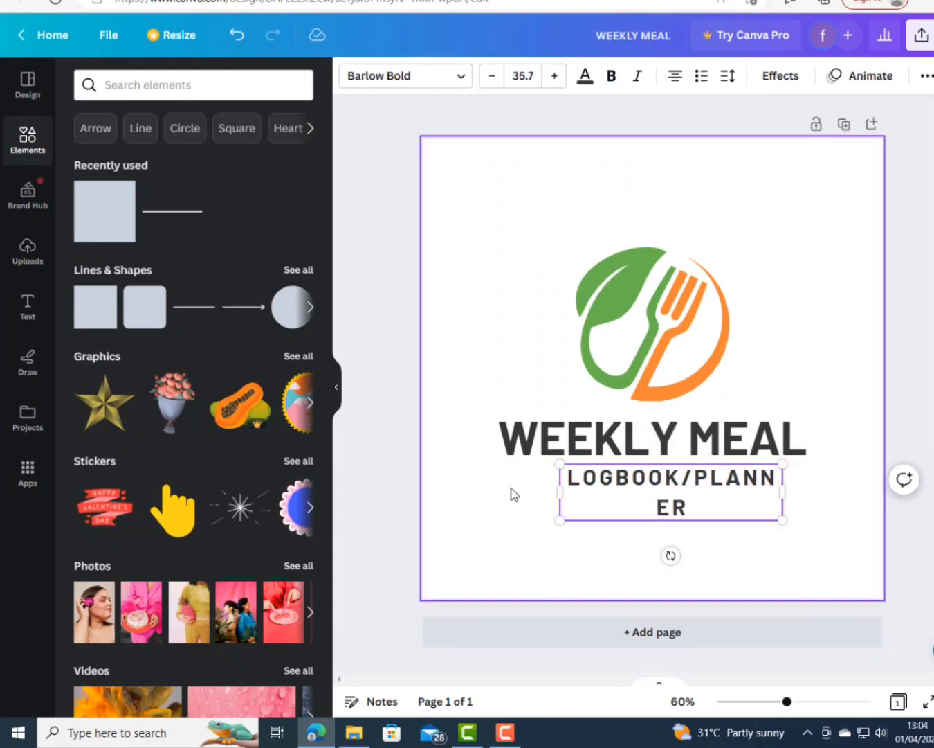
Color the WEEKLY MEAL heading black and the LOGBOOK/PLANNER line orange.
click(557, 436)
click(585, 75)
click(90, 355)
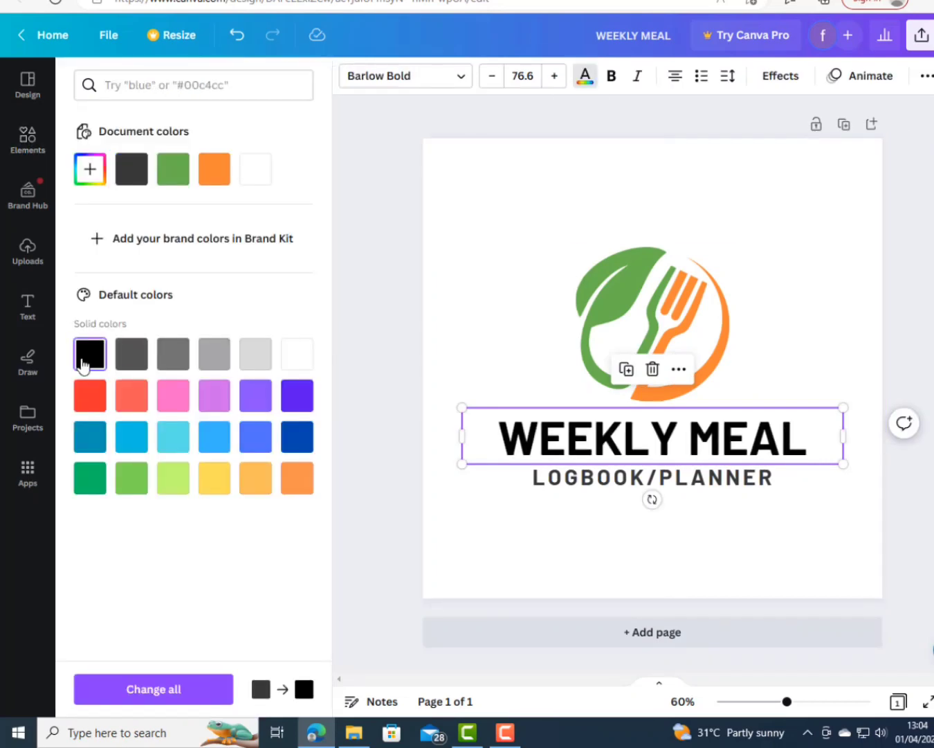
click(650, 526)
click(650, 477)
click(585, 76)
click(255, 169)
click(759, 527)
Place a centered copy of the WEEKLY MEAL heading above the logo and shrink its text to about size 70.4.
drag(760, 447, 758, 201)
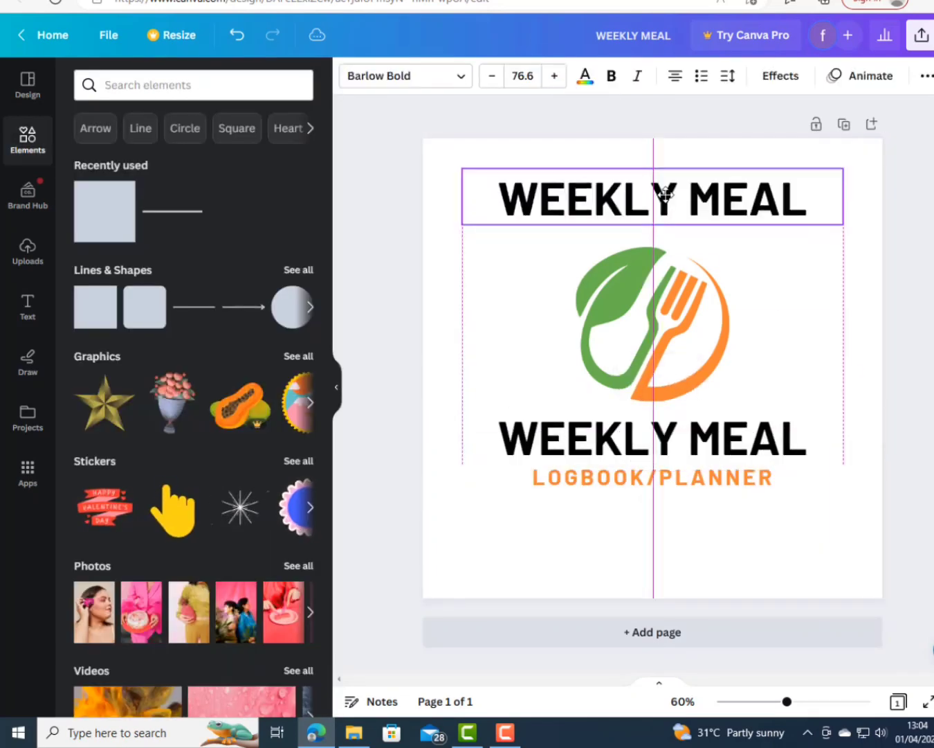
drag(841, 164, 817, 178)
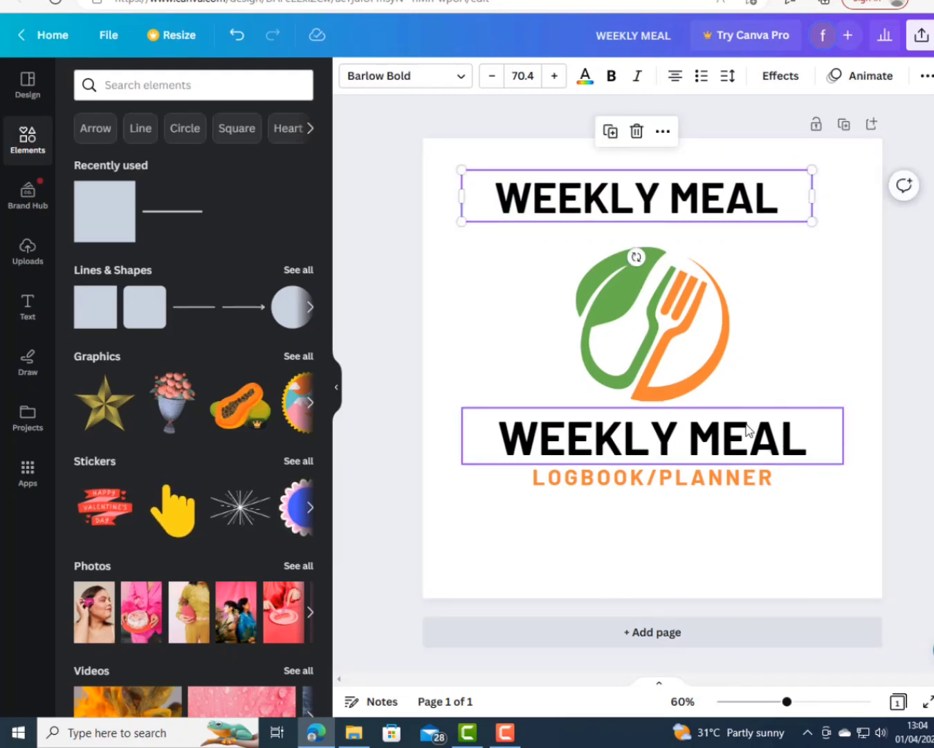
click(749, 428)
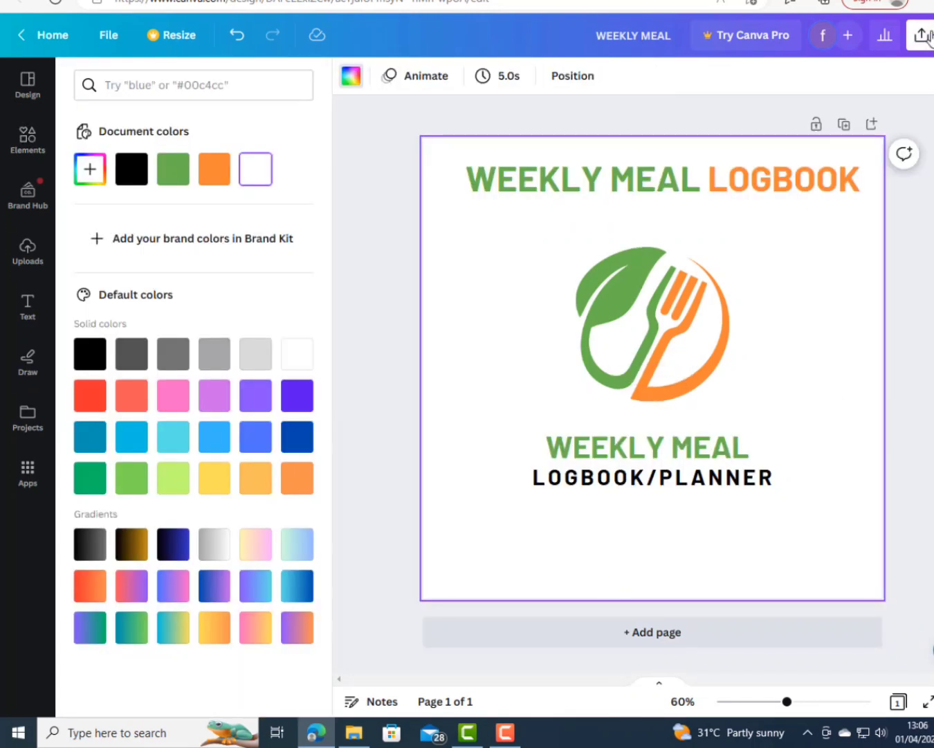
Download the finished cover design as a PNG at 1,000 × 1,000 px.
click(923, 35)
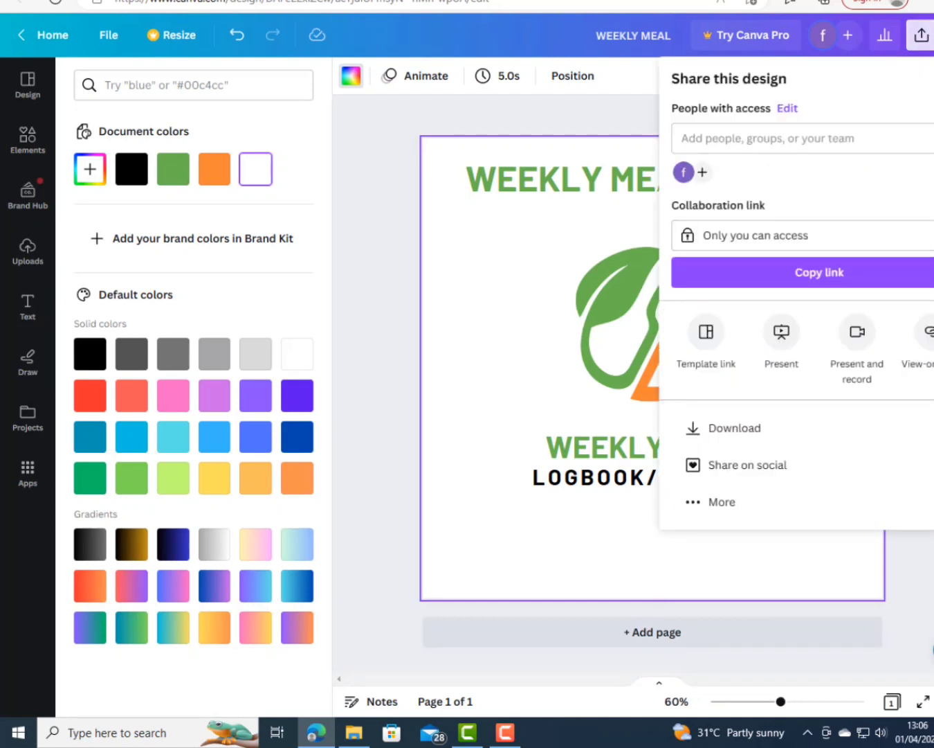
click(711, 428)
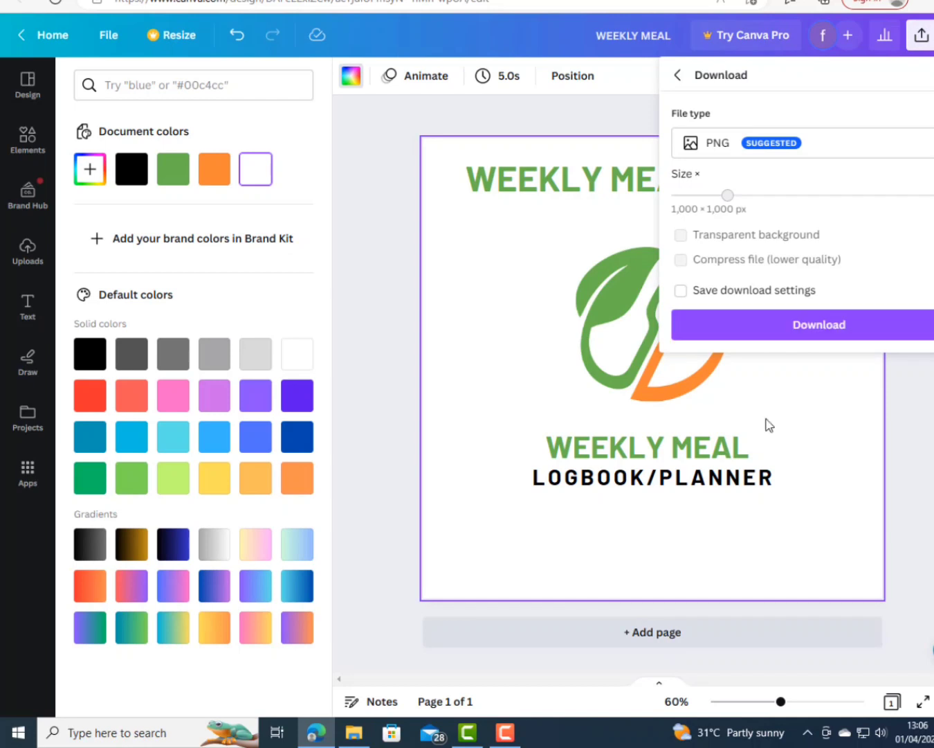
click(893, 337)
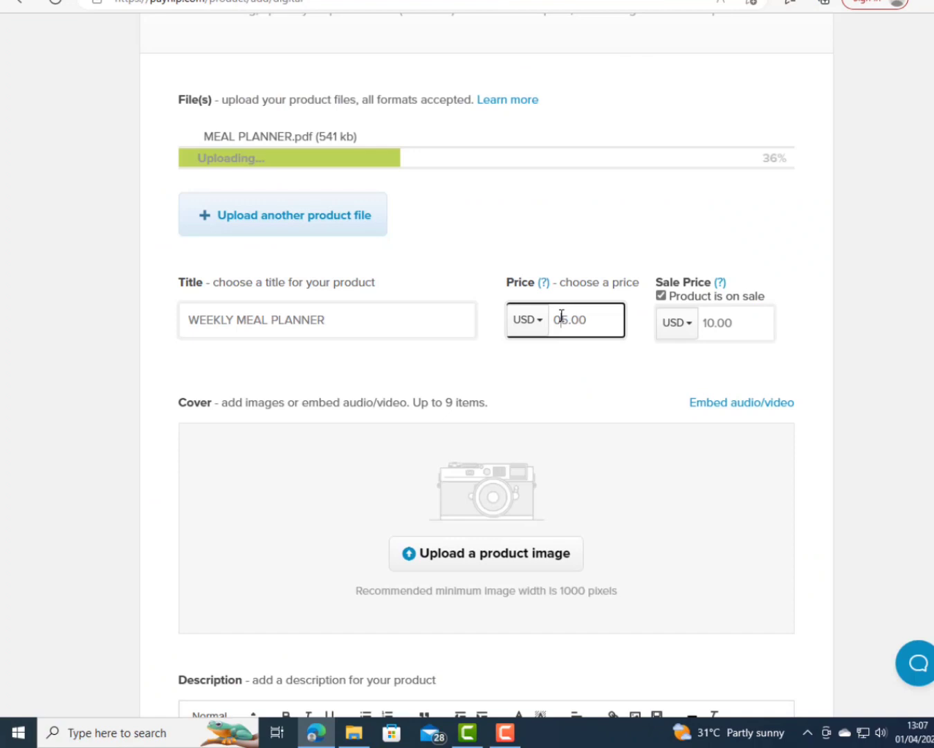
Back in the Payhip product form, set both the product price and the sale price to 5.00.
key(BackSpace)
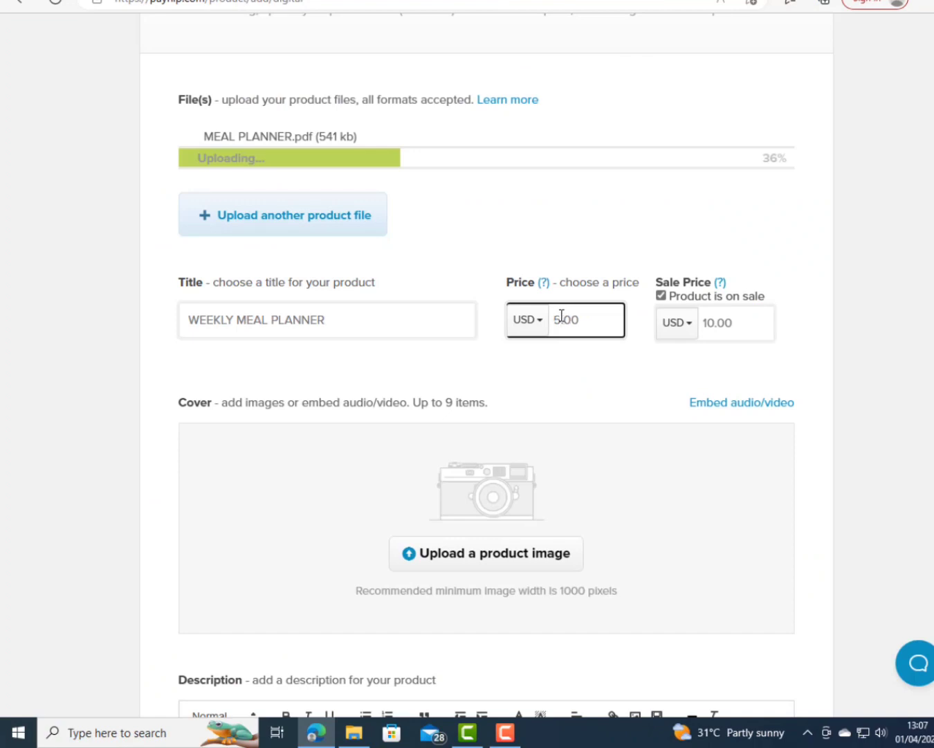
click(714, 324)
key(BackSpace)
key(BackSpace)
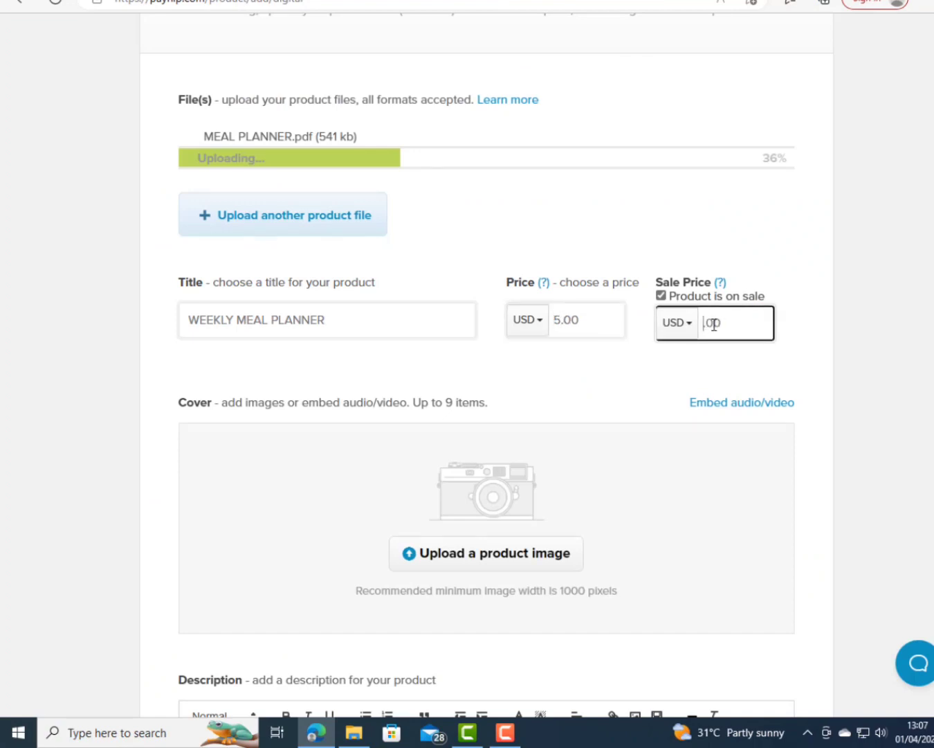
text(5)
Upload today's WEEKLY MEAL image from Downloads as the product's cover image.
click(519, 564)
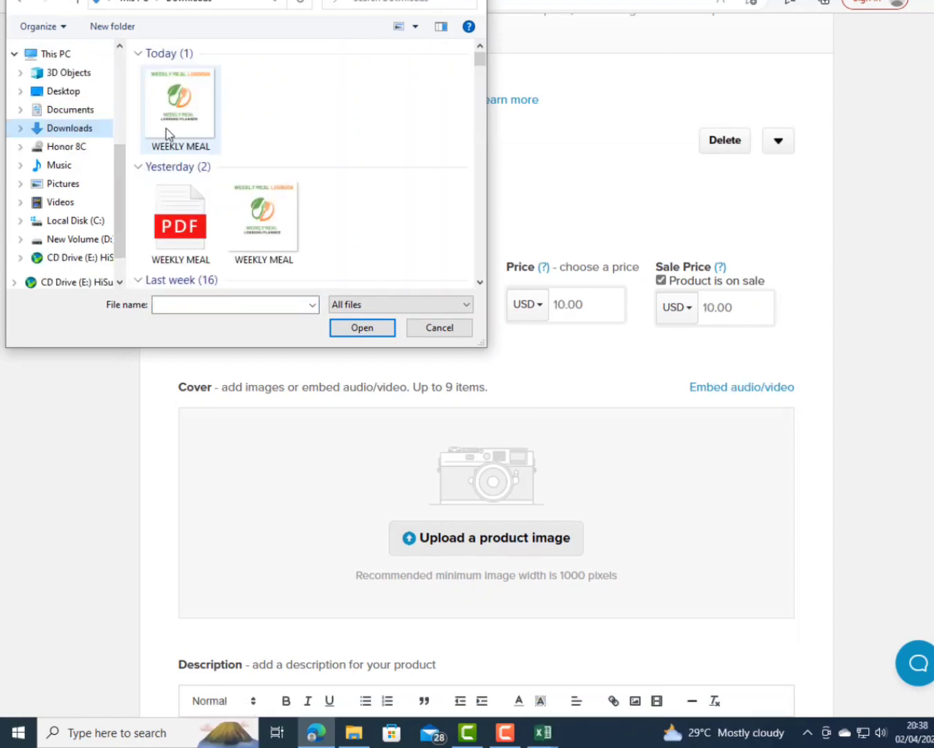
click(170, 128)
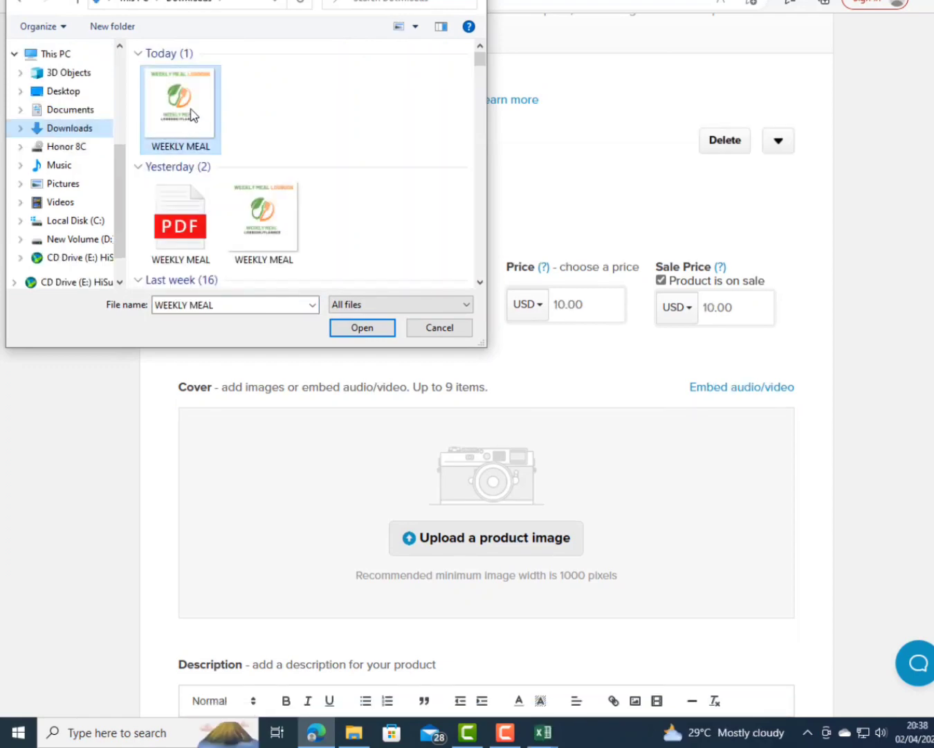
click(382, 330)
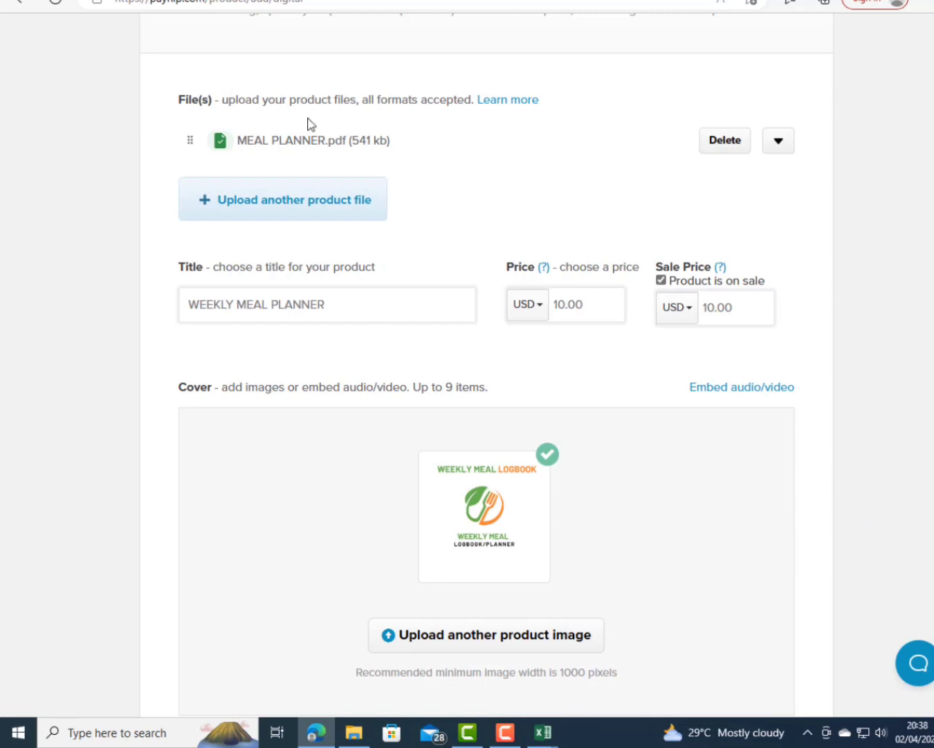
Examine the weekly meal table layout across the pages of the MEAL PLANNER PDF.
click(282, 307)
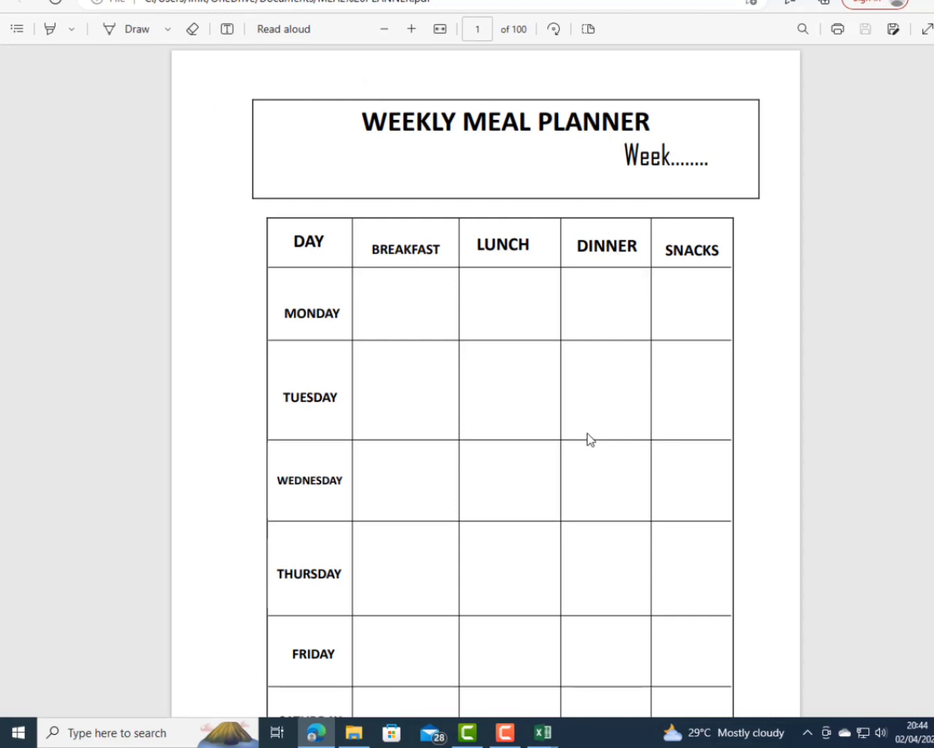
scroll(421, 329, down, 9)
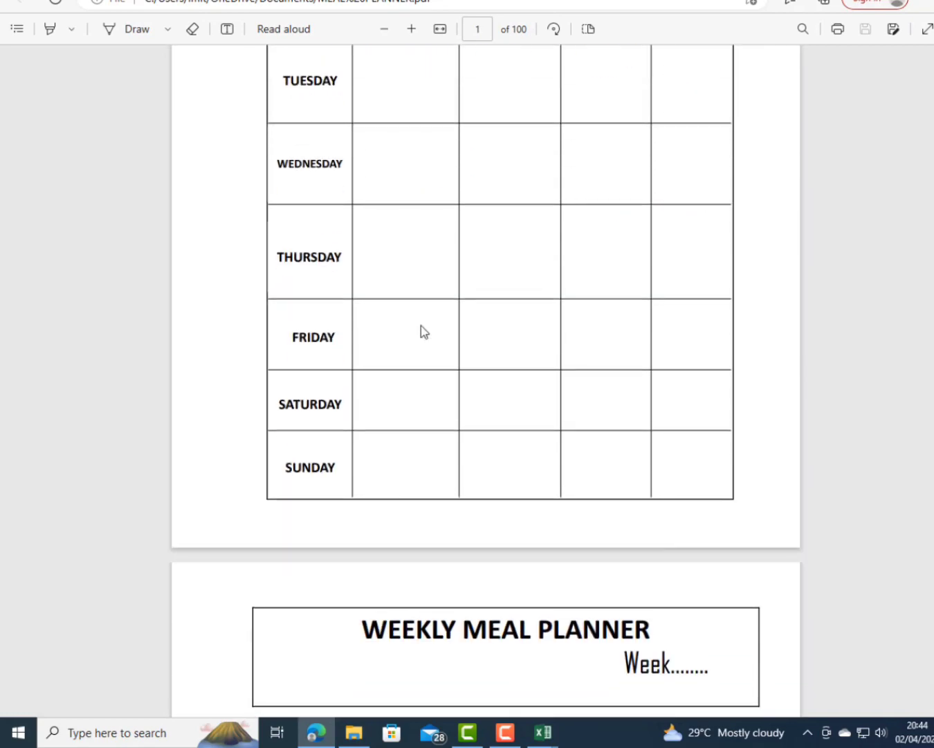
scroll(423, 311, up, 3)
scroll(425, 321, down, 20)
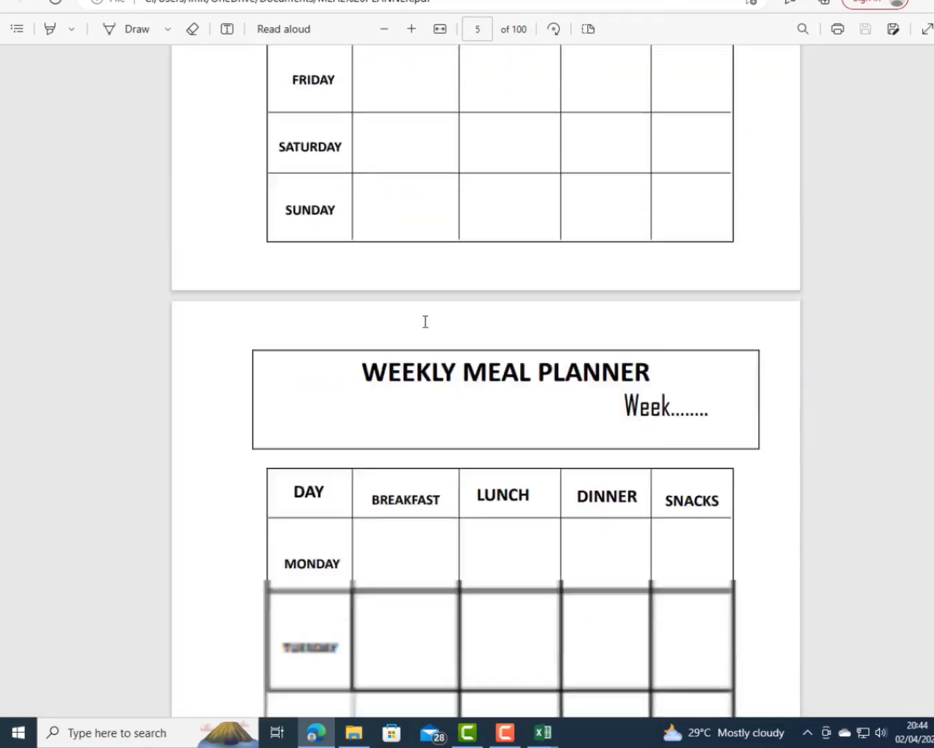
scroll(426, 321, down, 20)
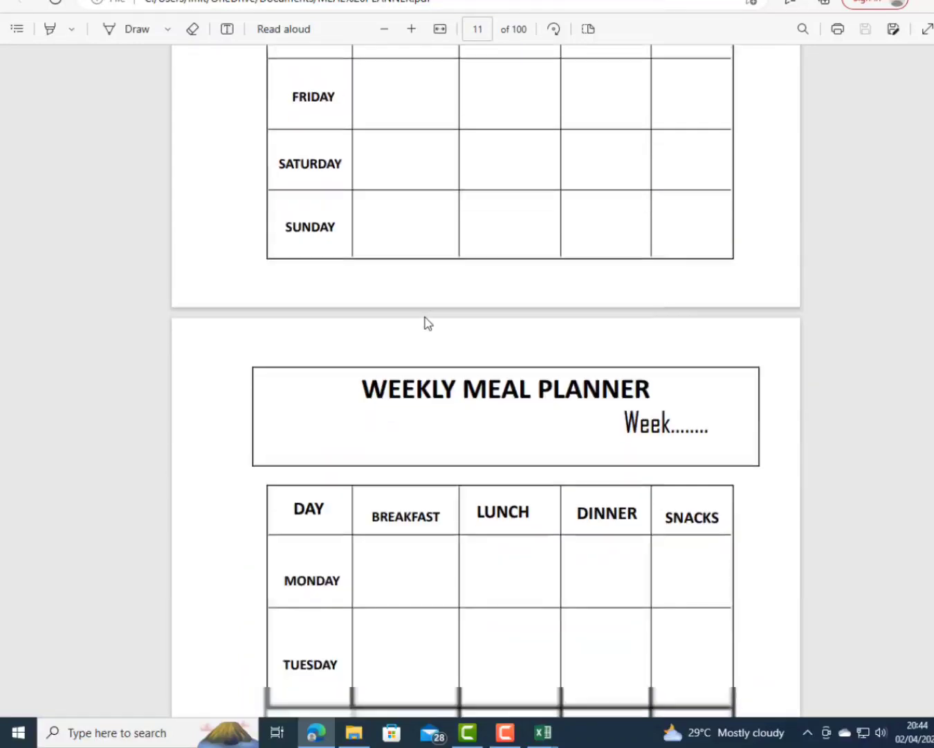
Return to the Payhip product form and review its file, title, prices, cover image, description and visibility setting.
scroll(425, 323, down, 15)
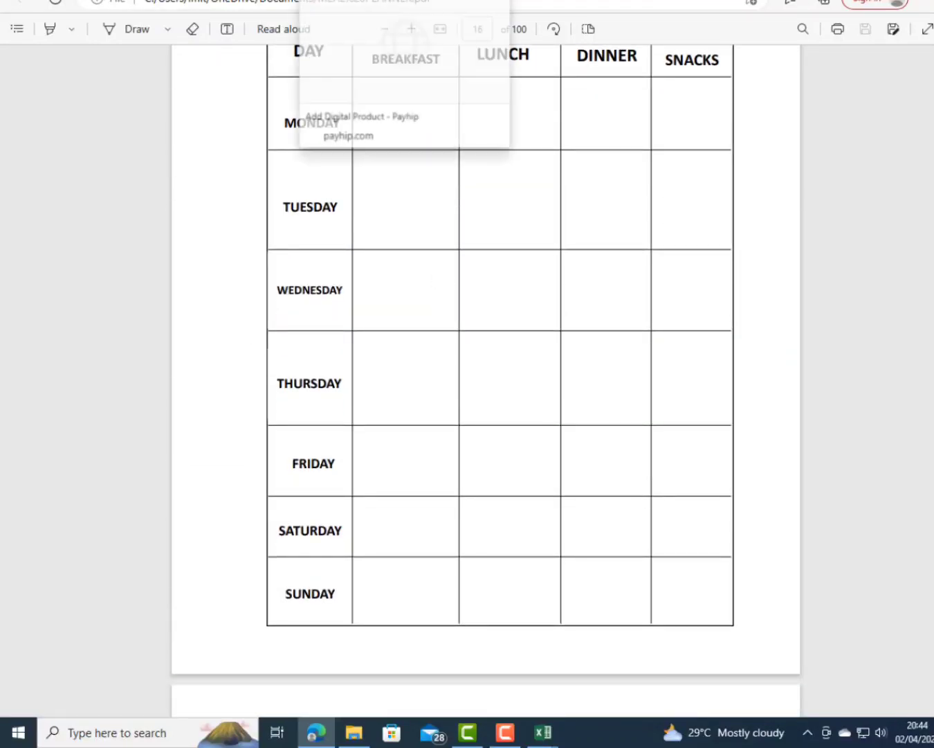
click(360, 1)
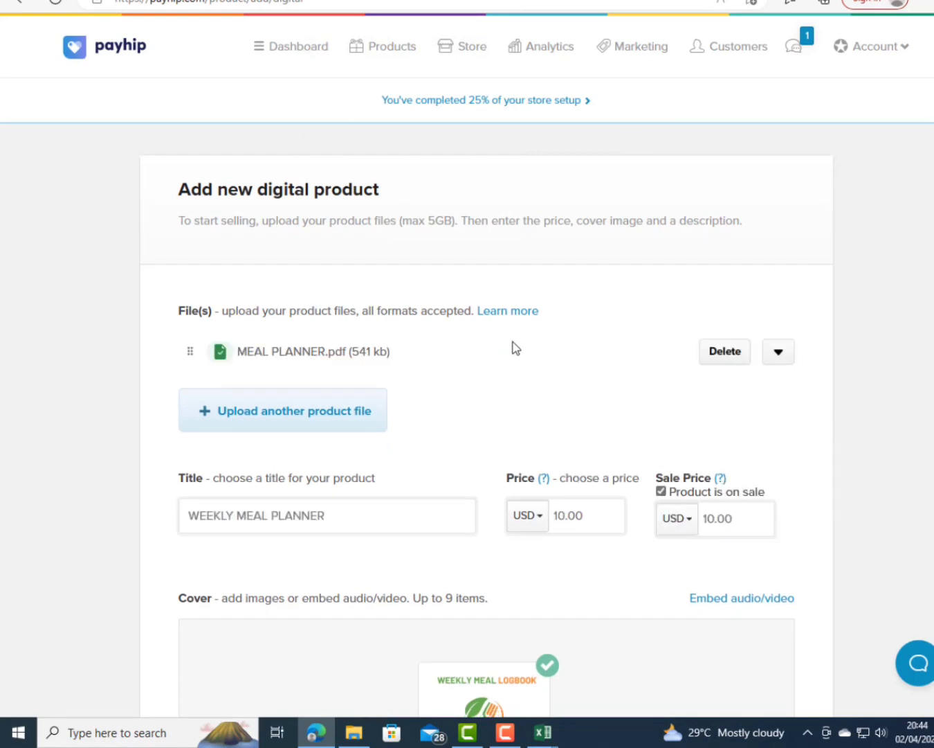
scroll(523, 358, down, 1)
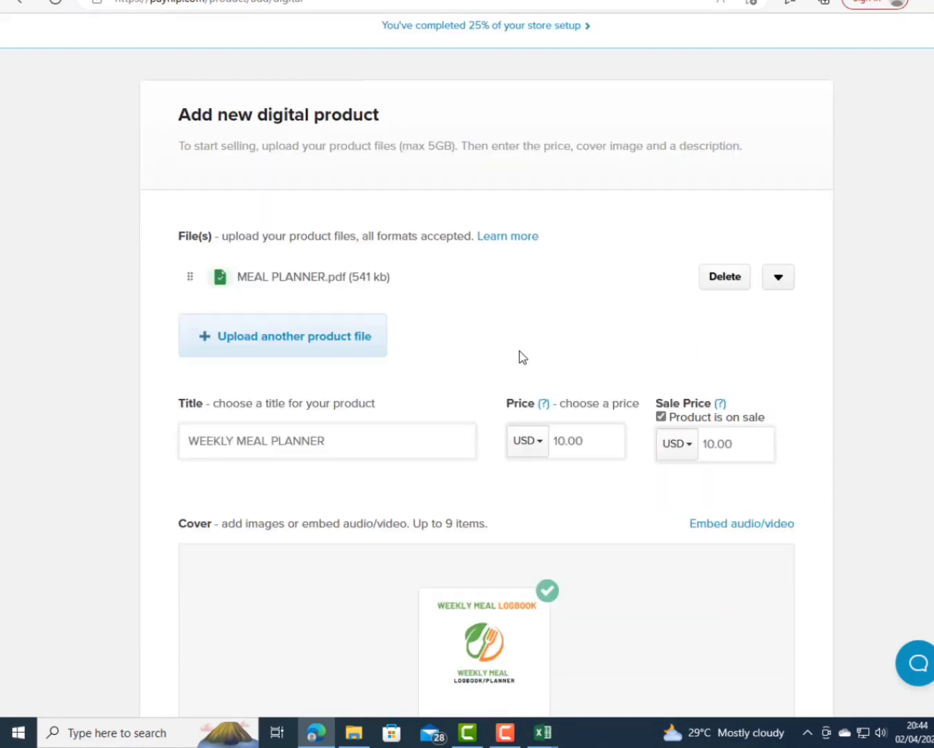
scroll(523, 357, down, 5)
scroll(759, 367, down, 1)
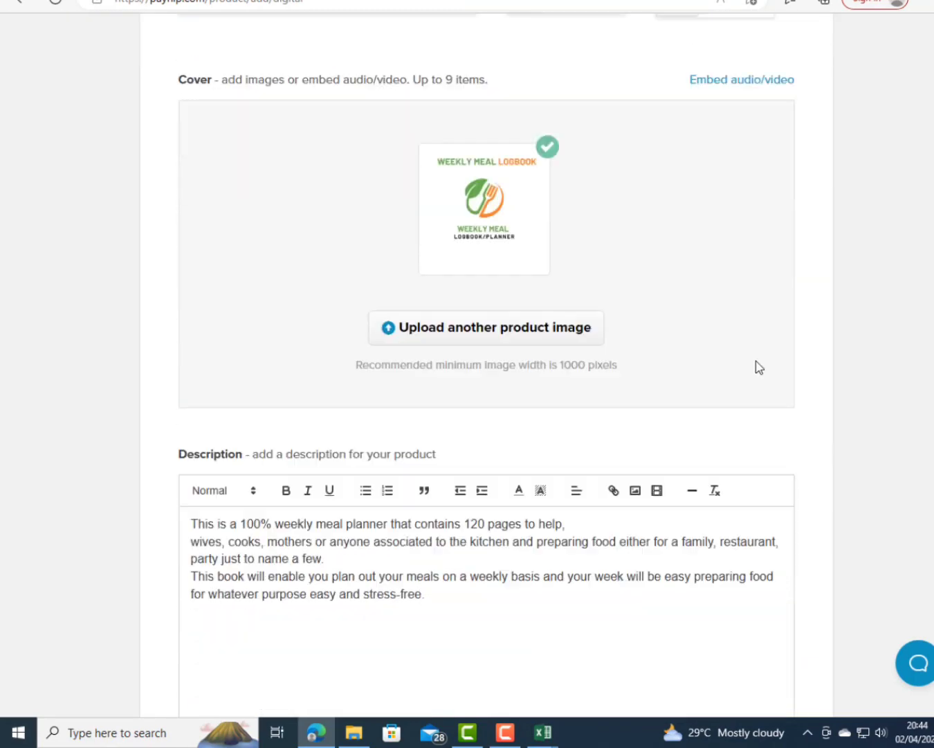
scroll(760, 368, down, 7)
key(Home)
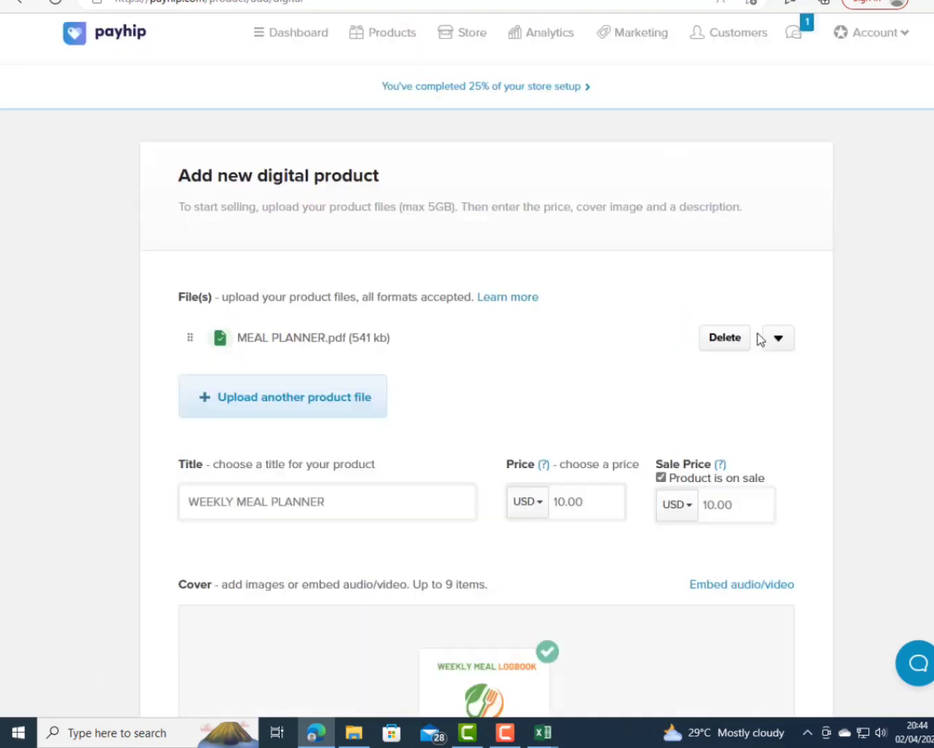
key(End)
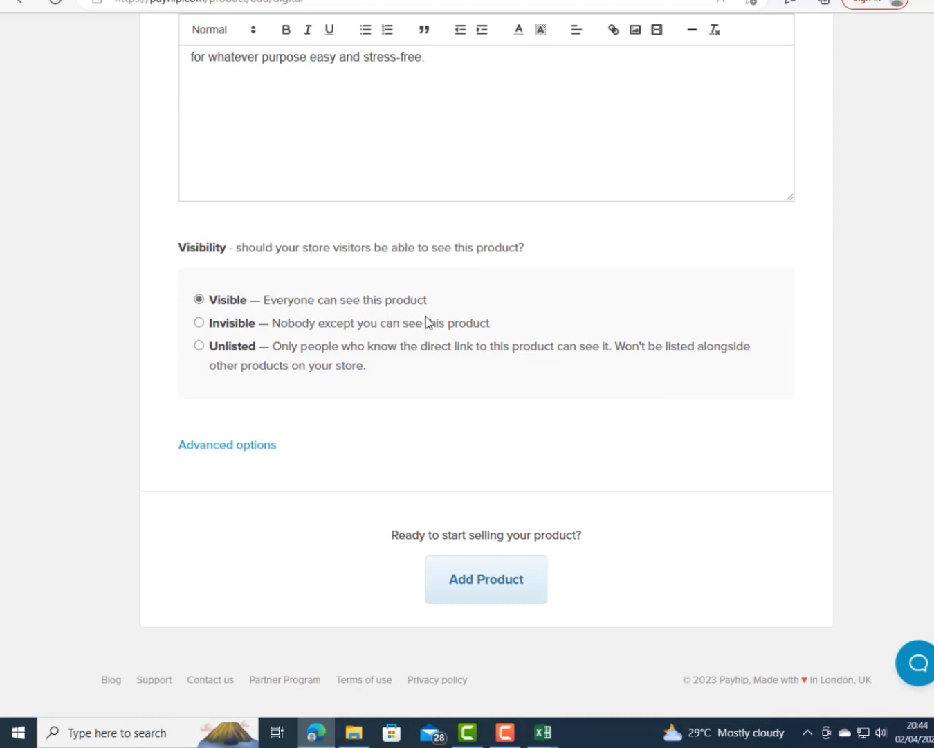
Examine the product's advanced options, including the customer preview file upload and the limit on how many times it can be sold.
click(221, 450)
scroll(426, 492, down, 3)
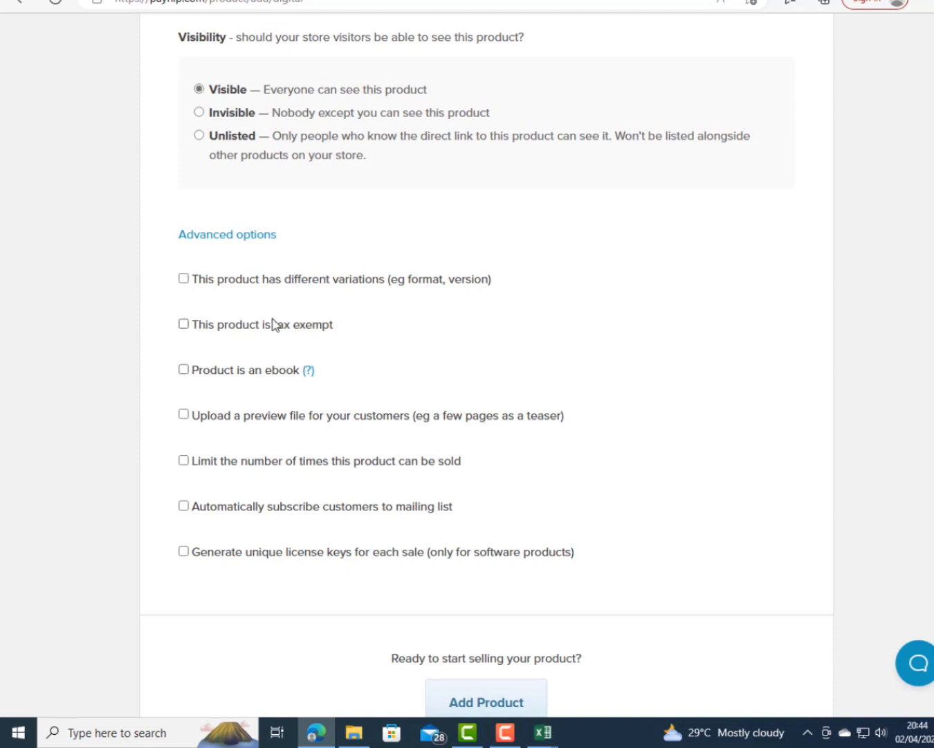
click(184, 415)
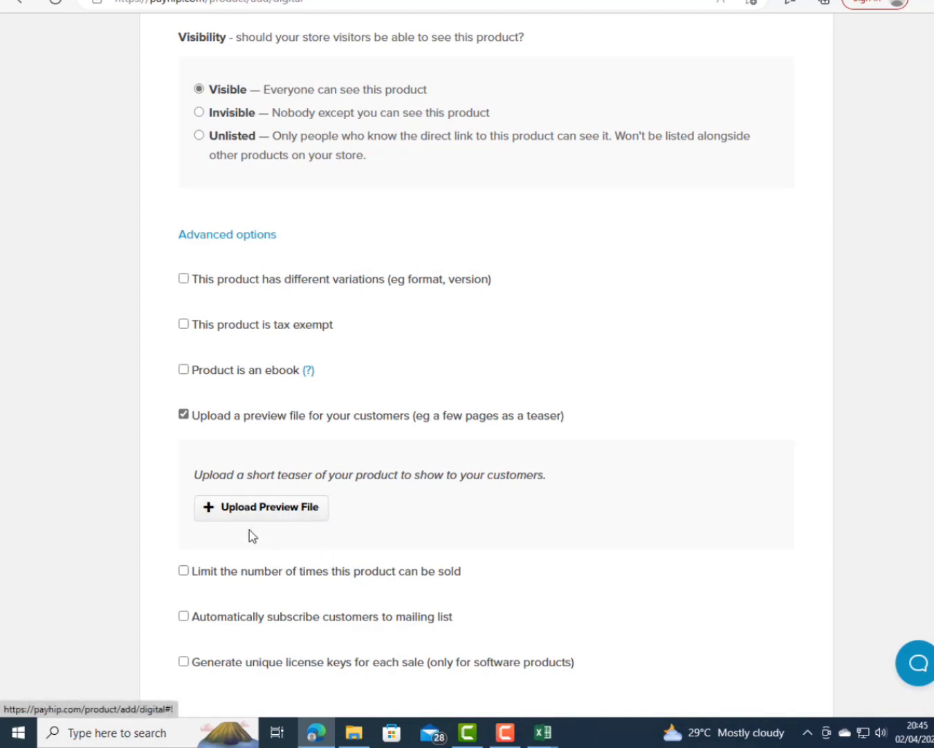
click(184, 415)
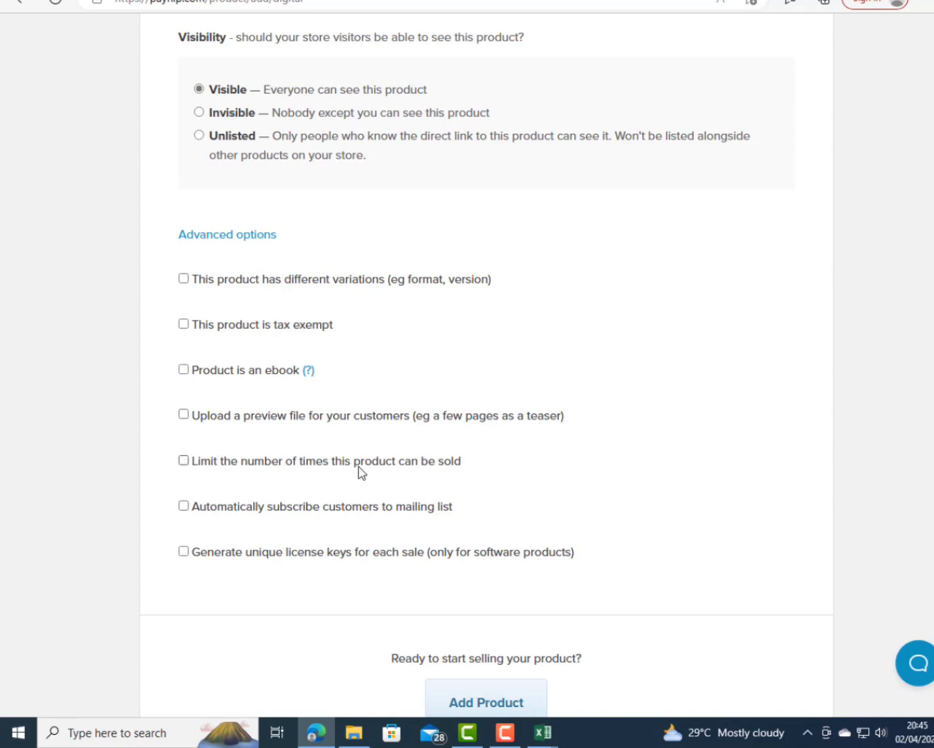
click(184, 461)
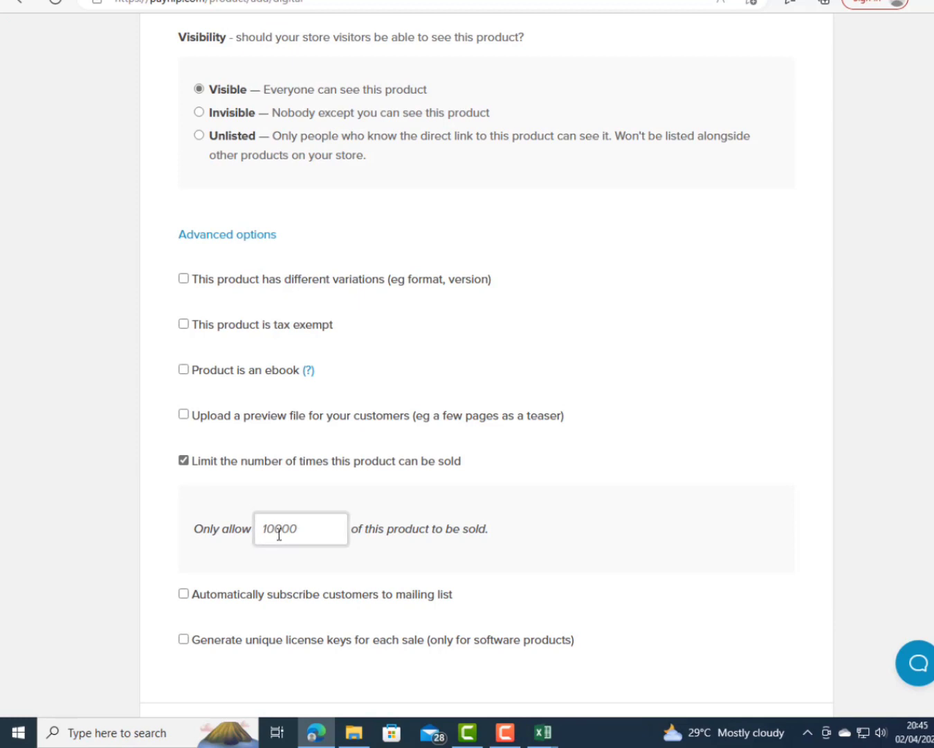
click(184, 461)
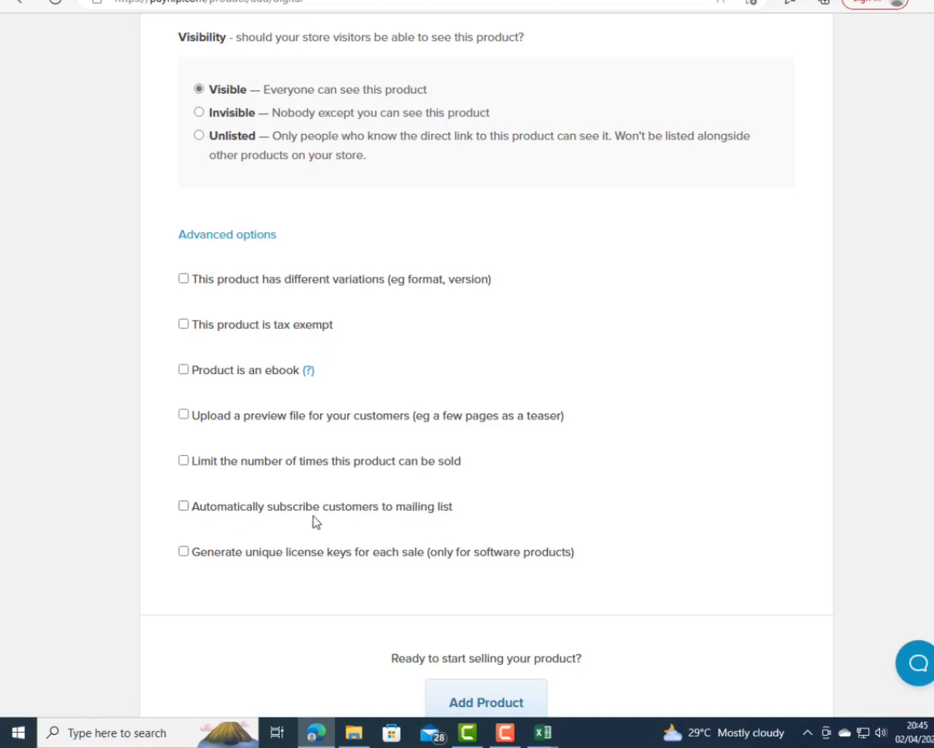
Add the weekly meal planner product to the store and open its public product page.
scroll(458, 428, down, 1)
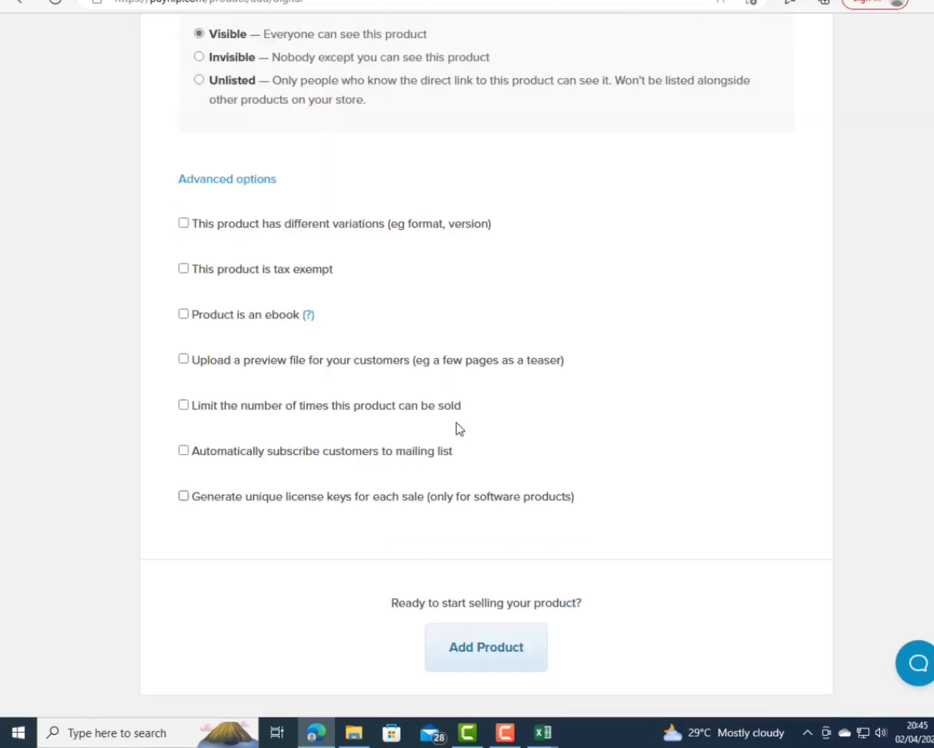
scroll(457, 427, up, 12)
scroll(458, 427, down, 12)
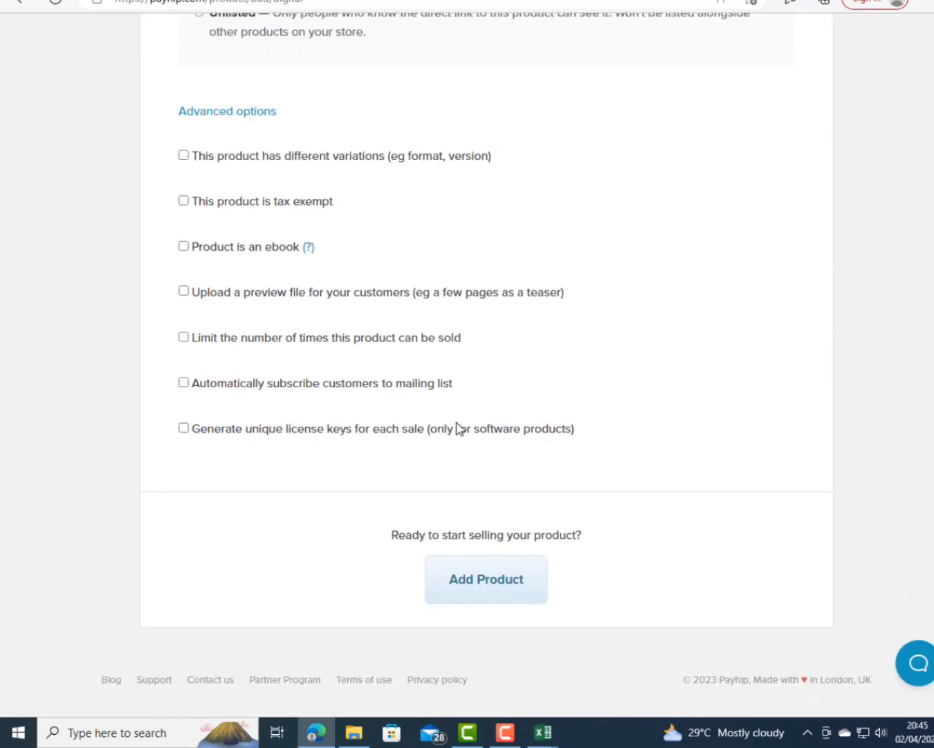
click(515, 602)
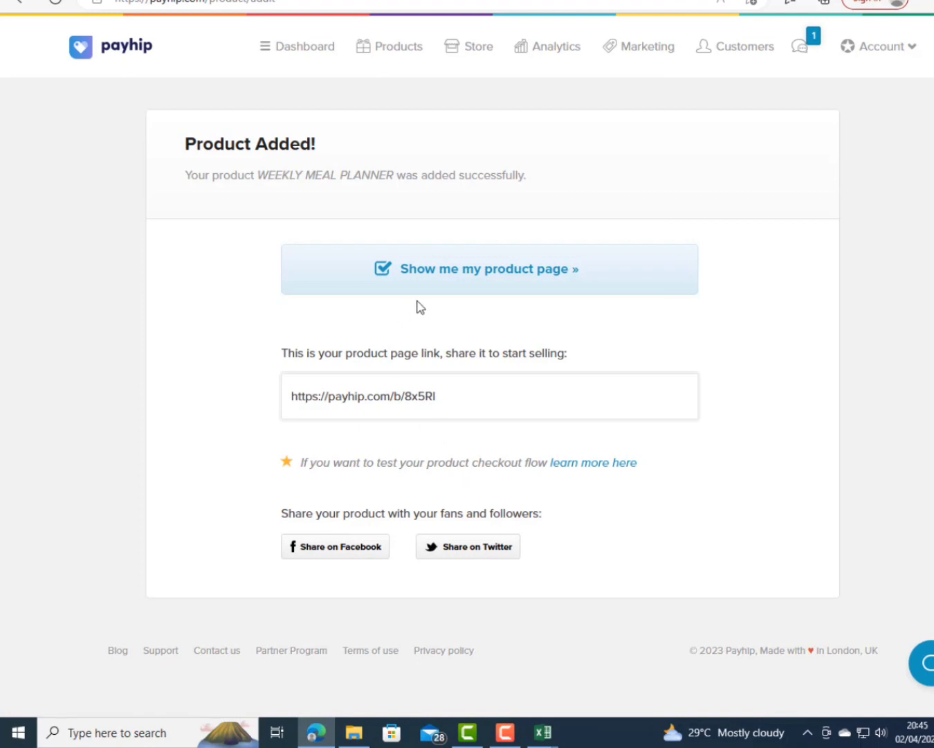
click(434, 272)
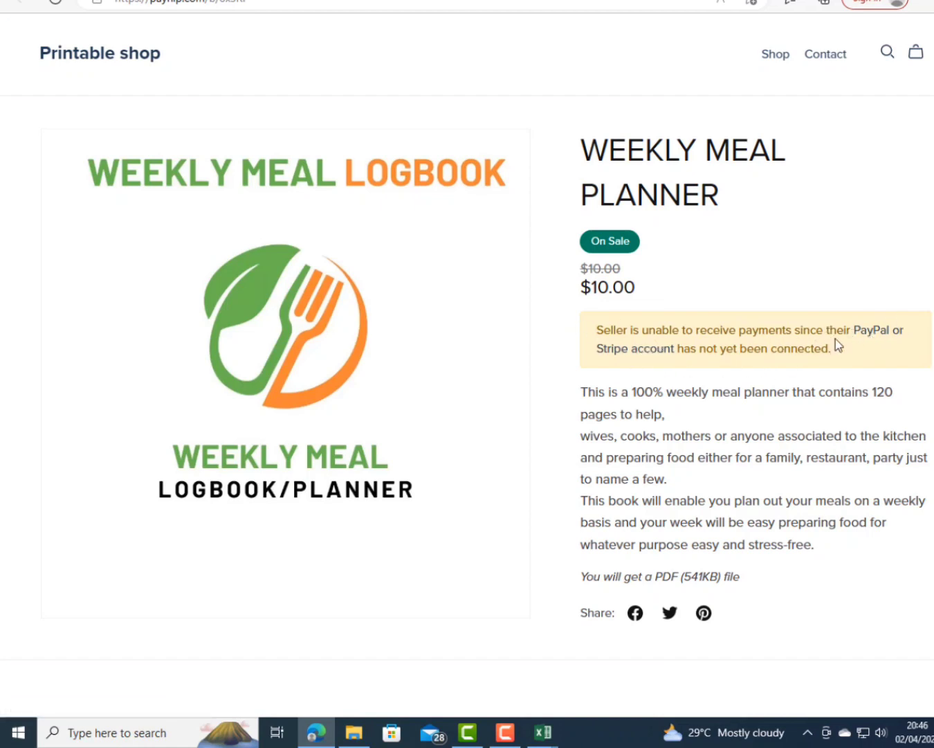
Open the payment details from the product page's payment warning and examine the PayPal, Stripe, default currency and statement description settings.
click(873, 332)
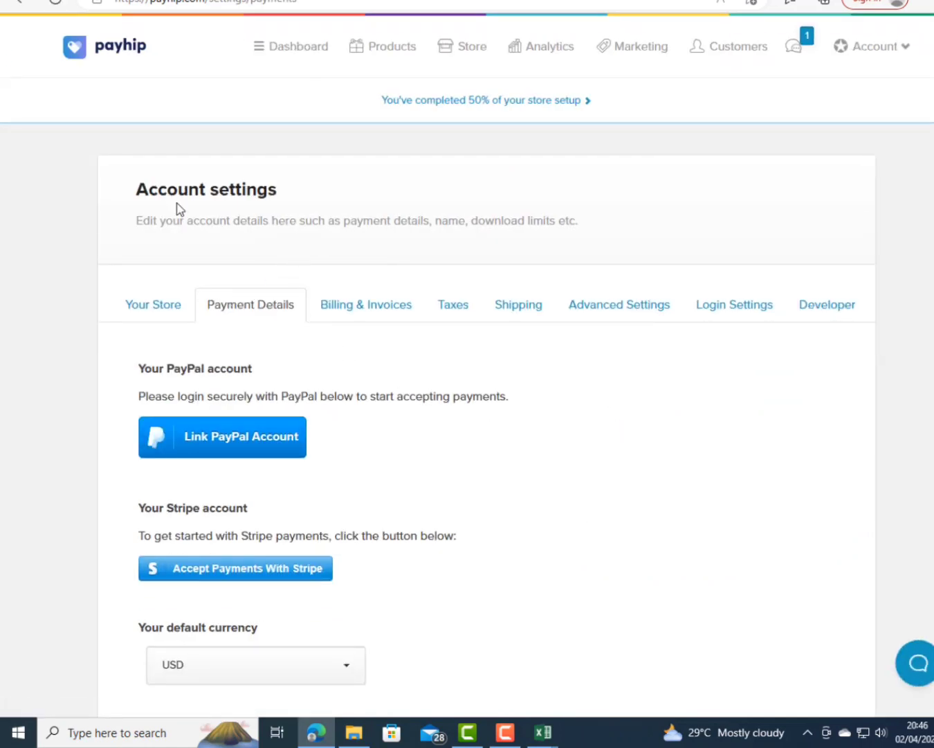
scroll(424, 488, down, 2)
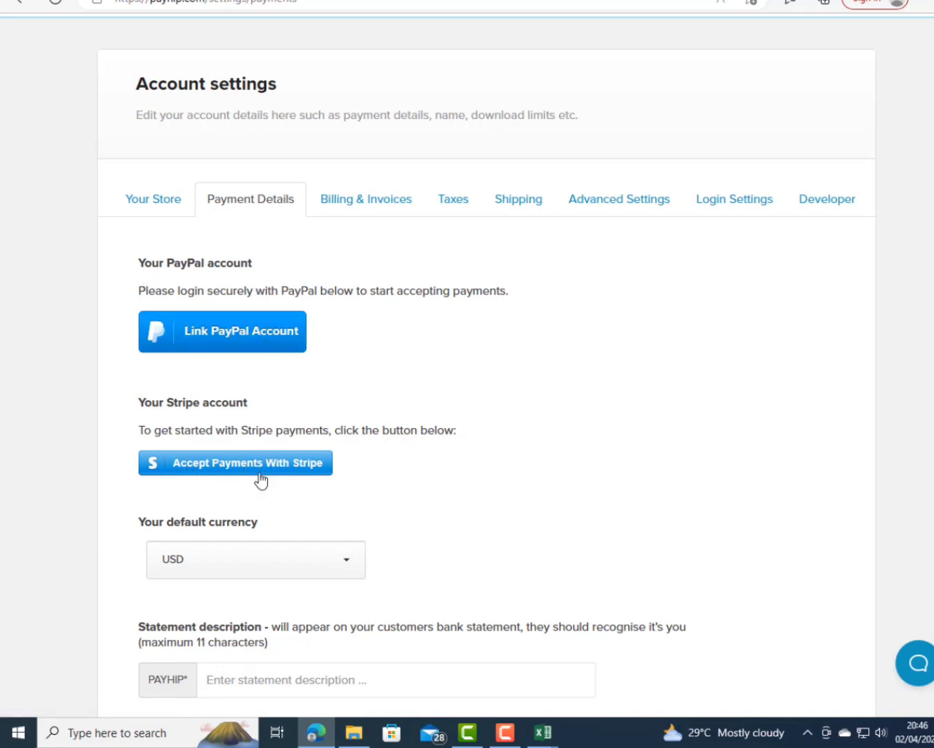
click(348, 563)
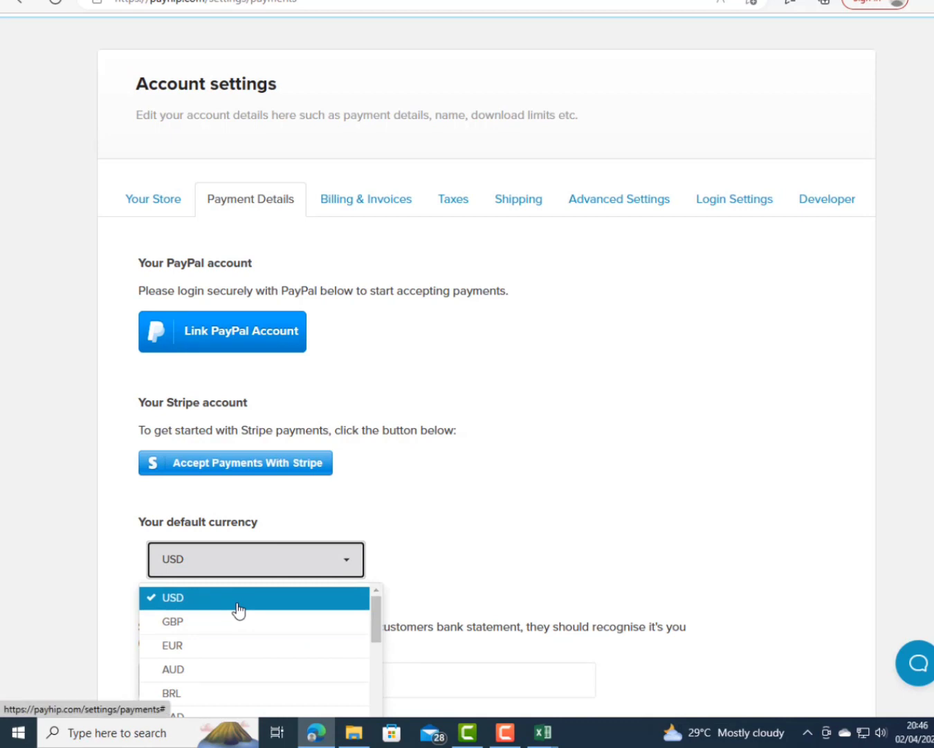
drag(384, 634, 386, 682)
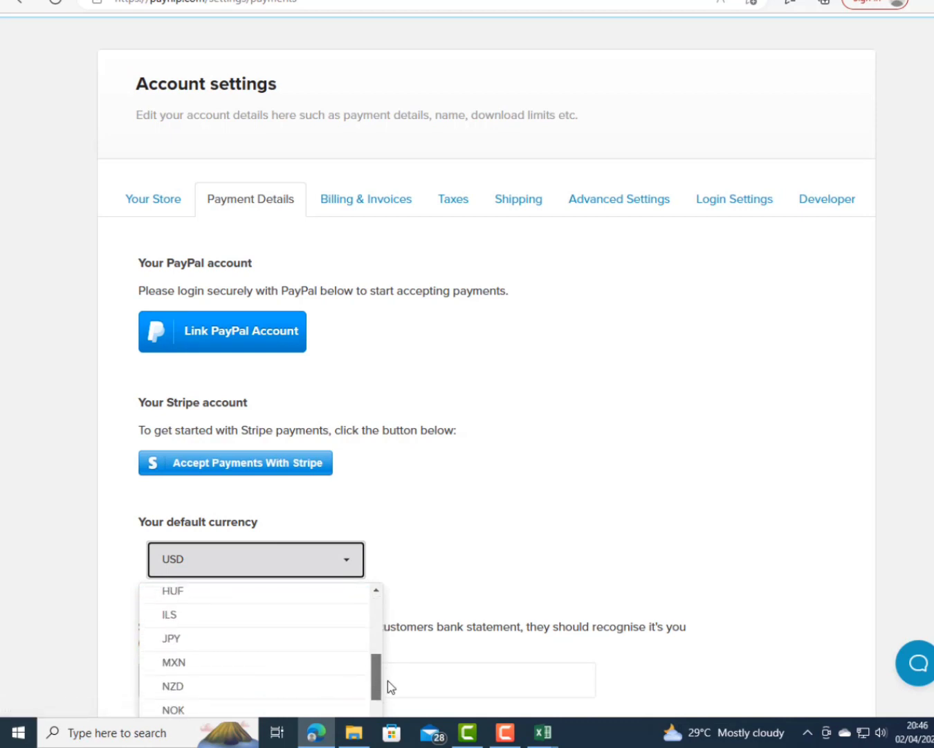
click(265, 564)
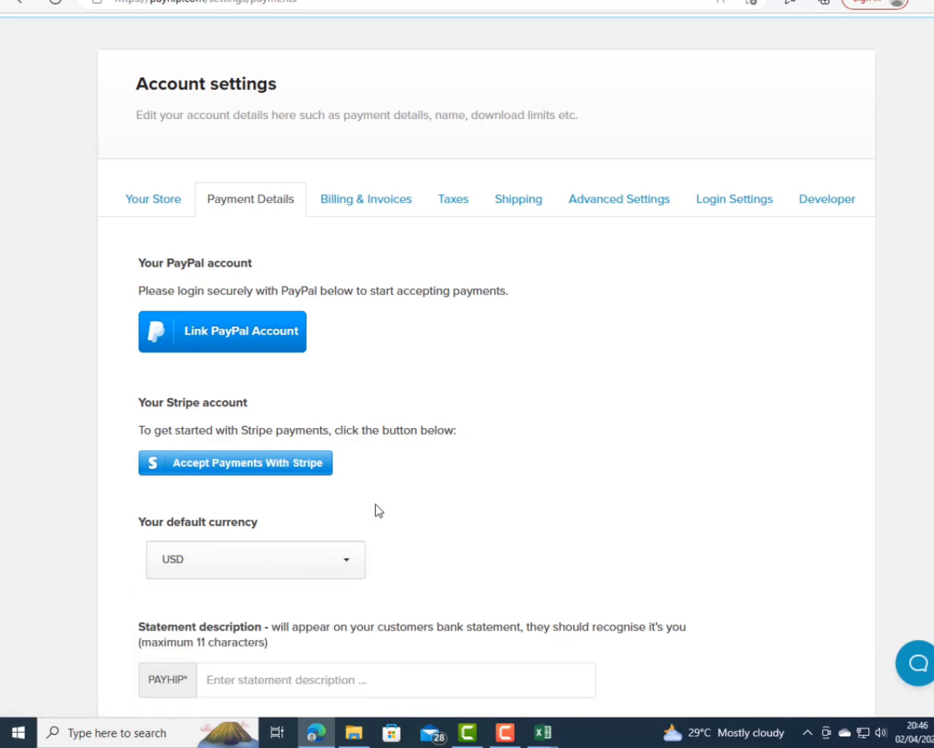
scroll(380, 510, down, 3)
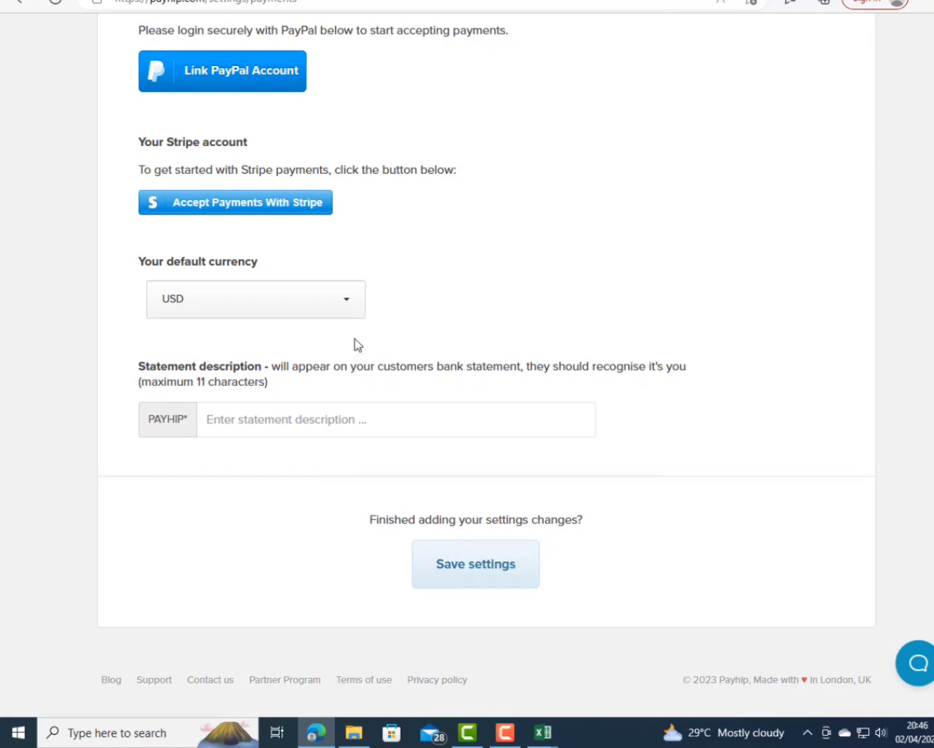
scroll(299, 300, up, 2)
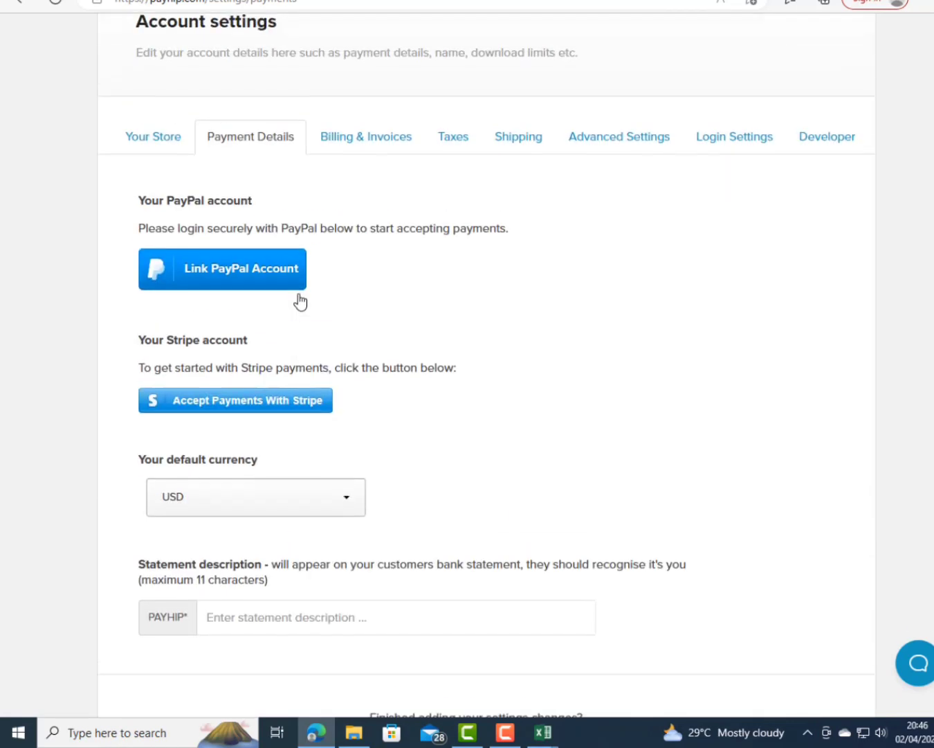
Link a PayPal account to the store, enter the seller's name as the statement description and save the payment settings.
click(249, 293)
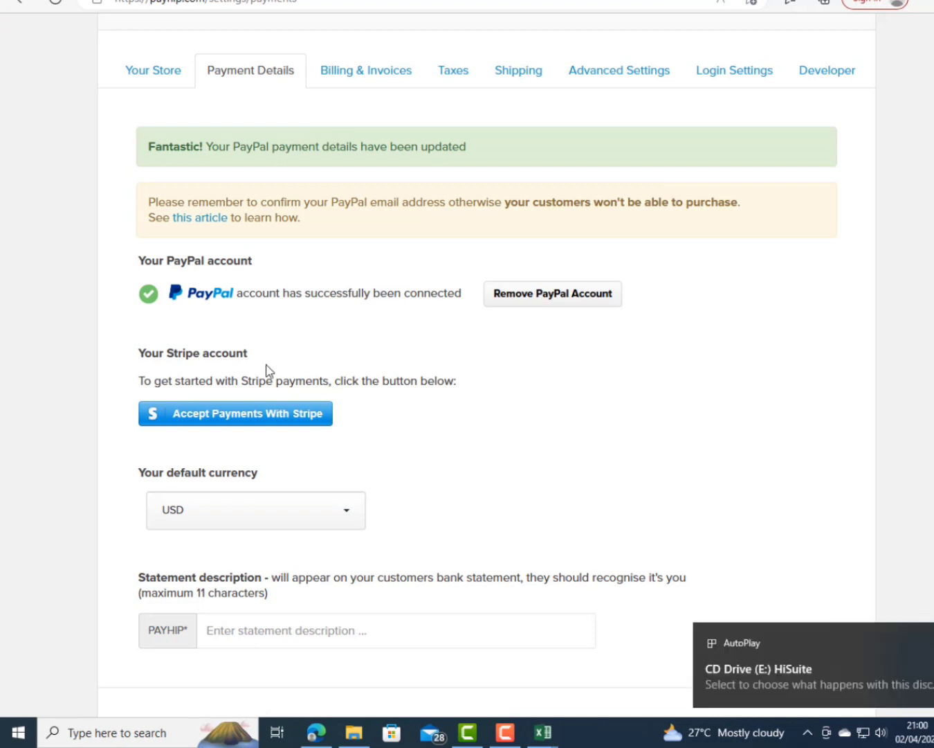
scroll(296, 437, down, 3)
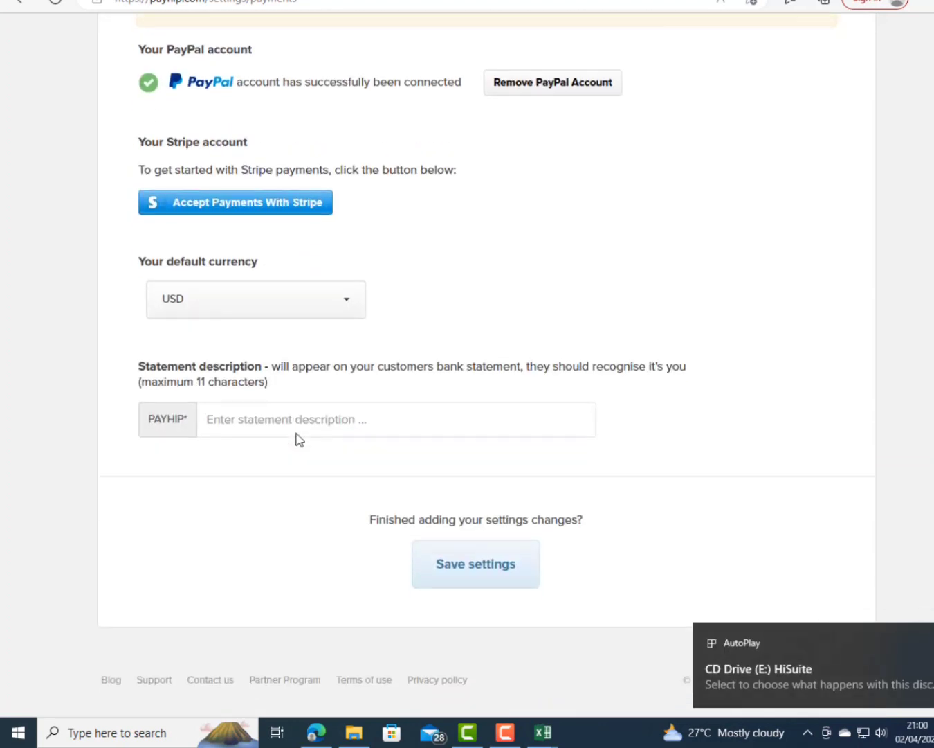
click(250, 419)
text(EMMANUEL)
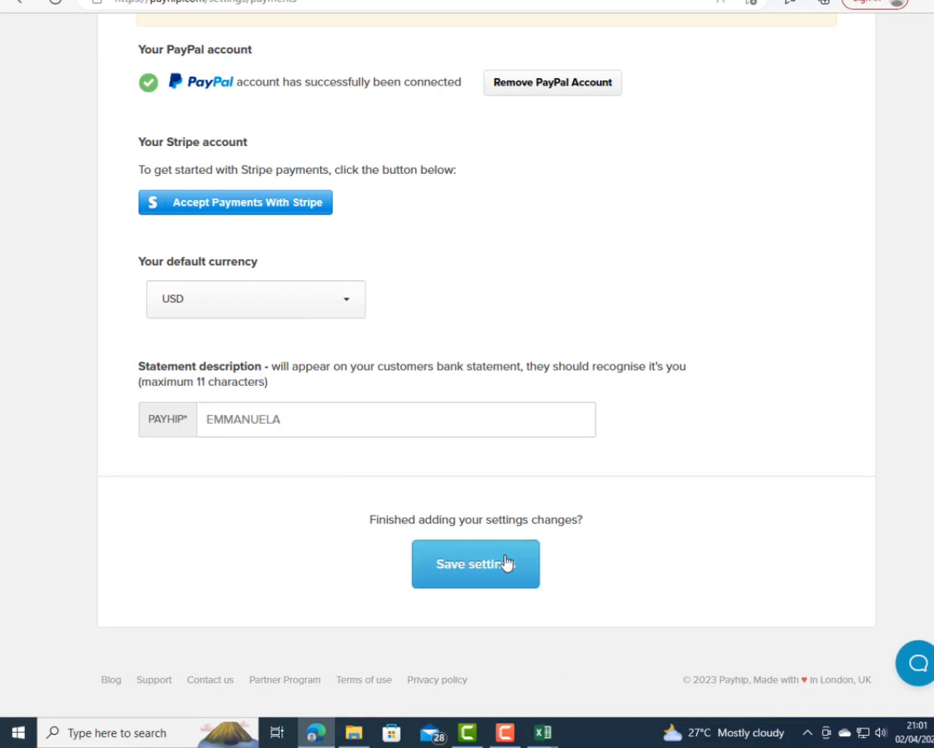
click(496, 574)
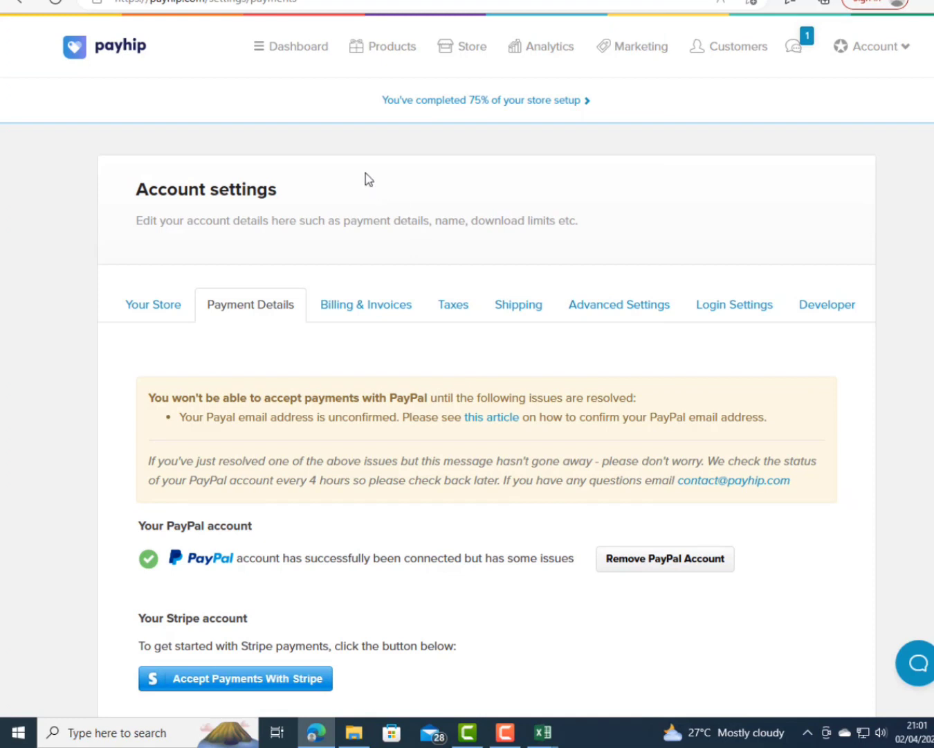
Open the dashboard and examine the store setup progress, promotion advice, product list and sales overview.
click(295, 54)
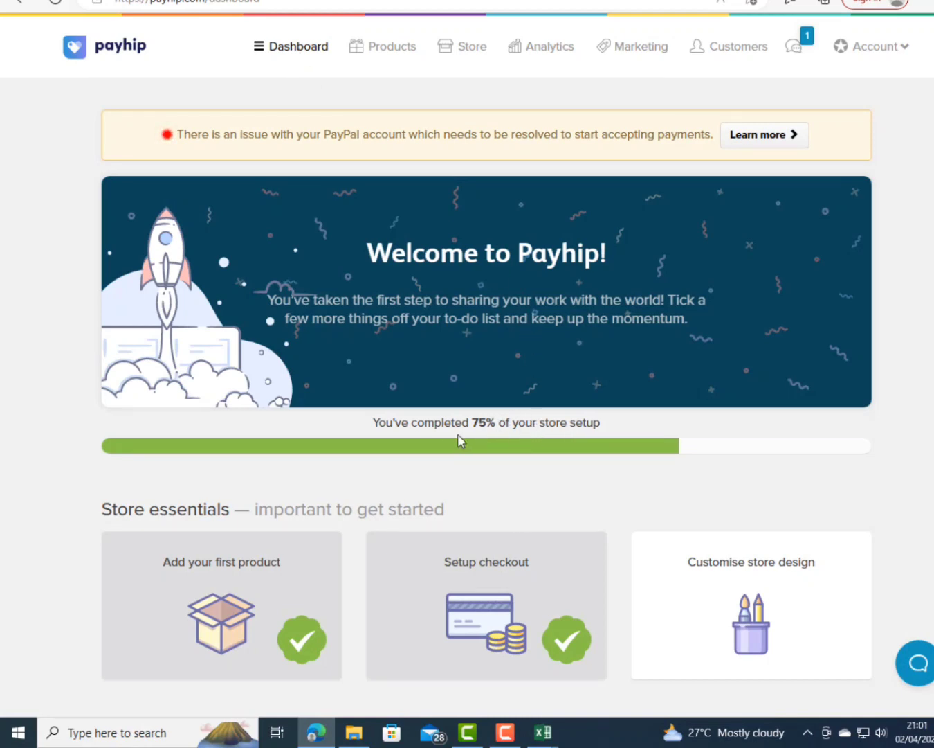
scroll(448, 443, down, 1)
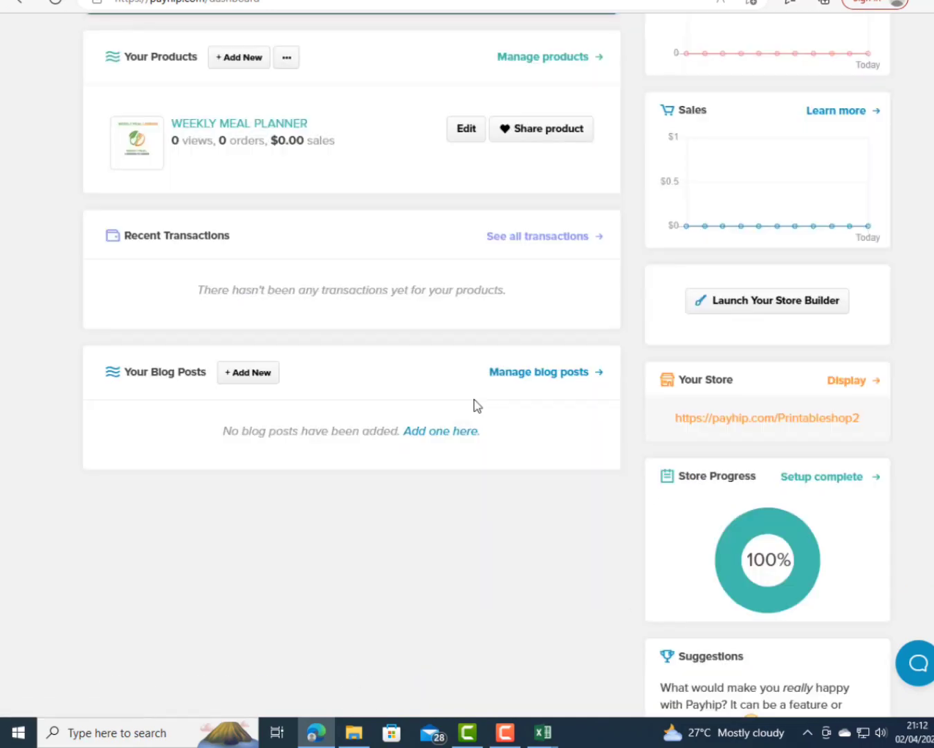
scroll(474, 399, up, 6)
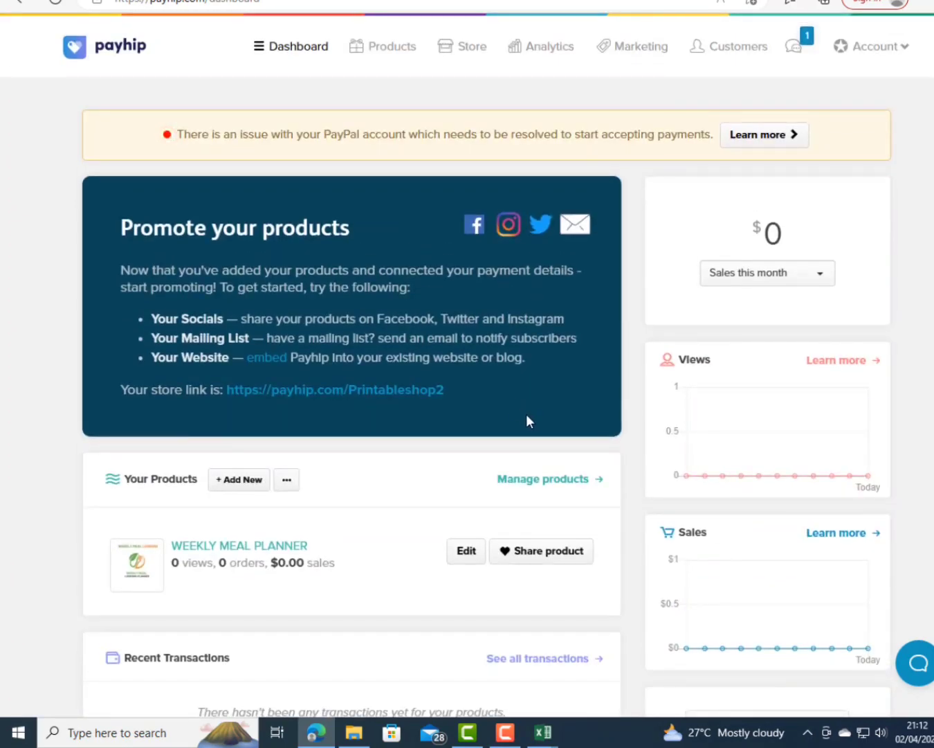
scroll(524, 418, down, 3)
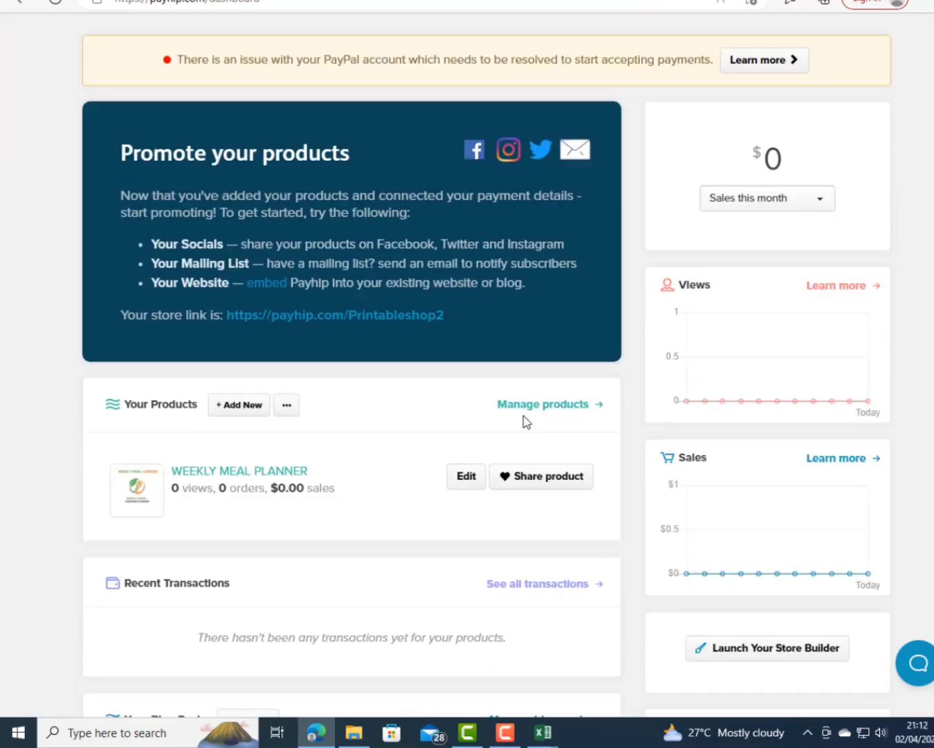
scroll(568, 557, up, 3)
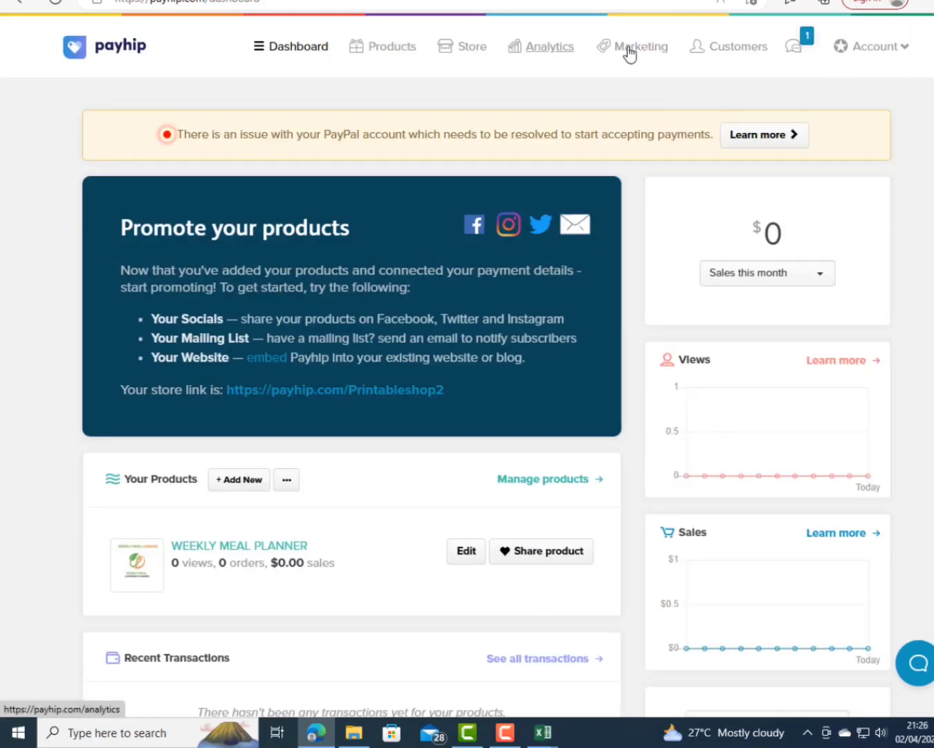
Open the account settings and change the store name to the seller's name followed by "printables".
click(900, 49)
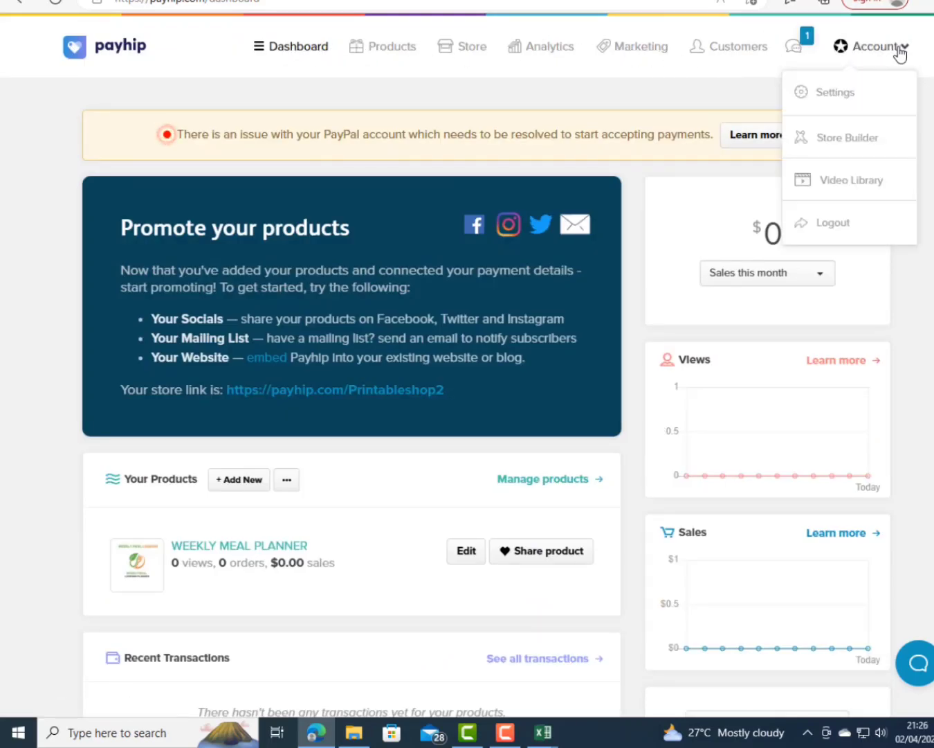
click(843, 100)
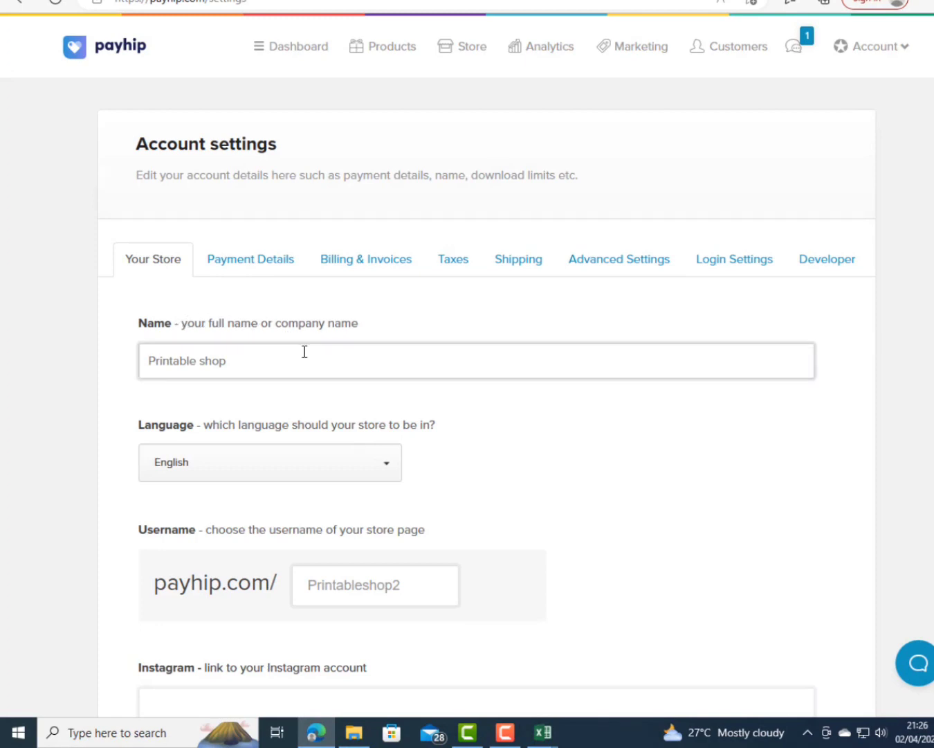
click(233, 363)
text(Fule)
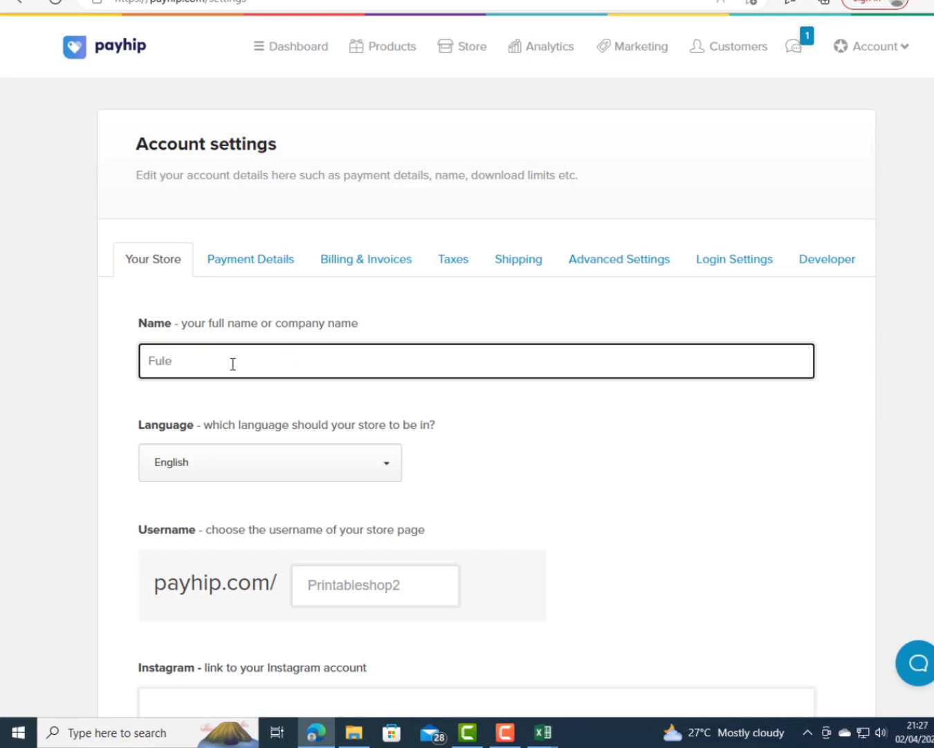
text(mmanuelas)
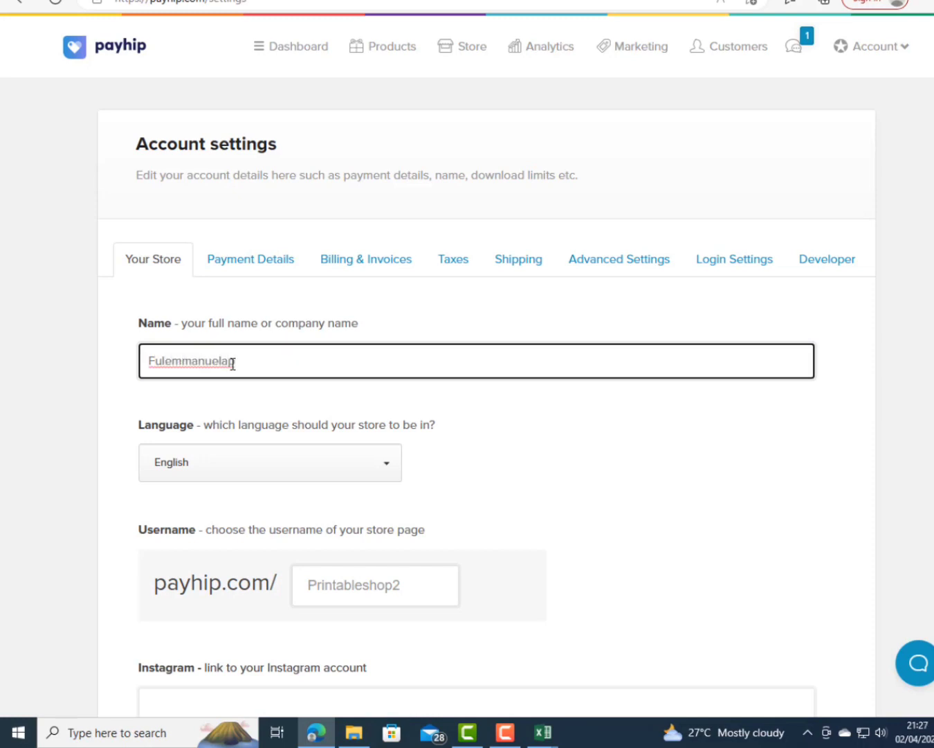
text(tables)
click(167, 361)
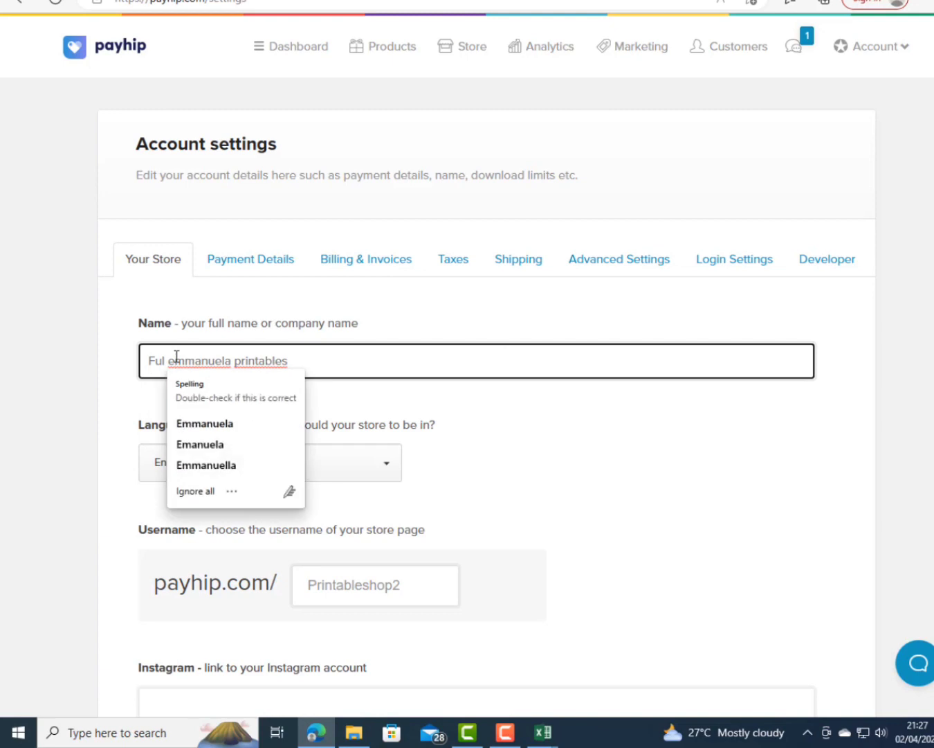
key(BackSpace)
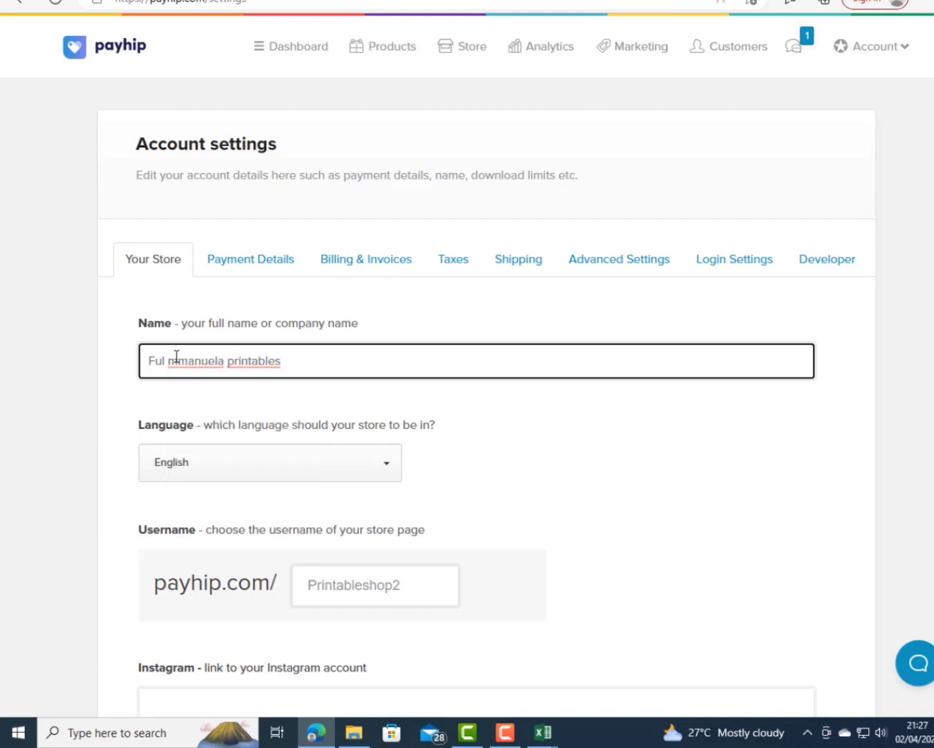
text(E)
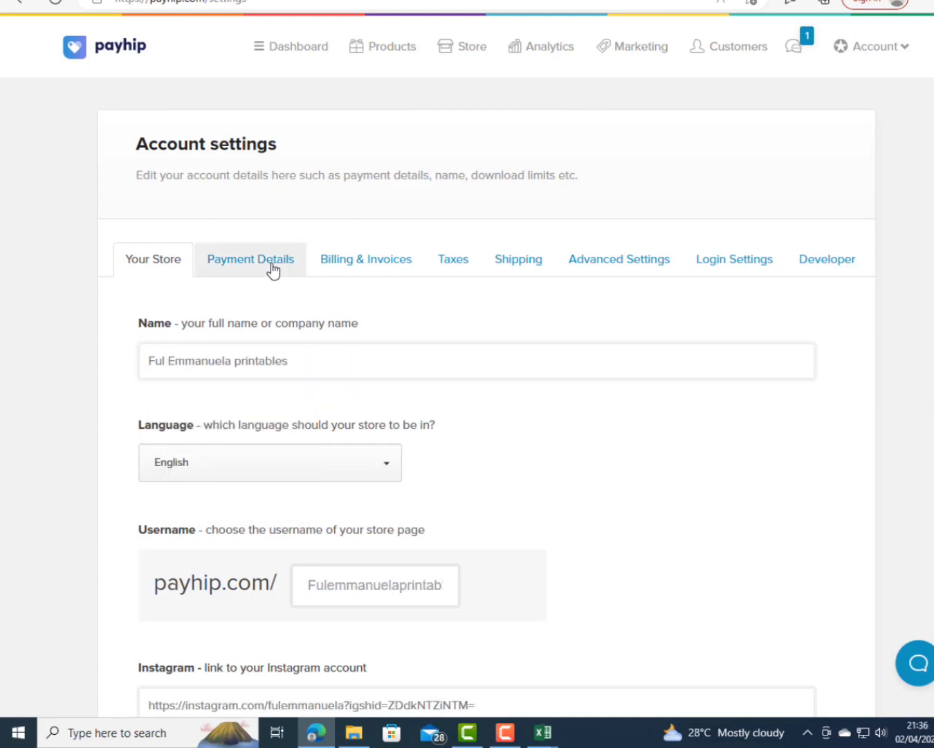
Examine the payment details and the Free Forever, Plus and Pro plans under Billing & Invoices.
click(245, 261)
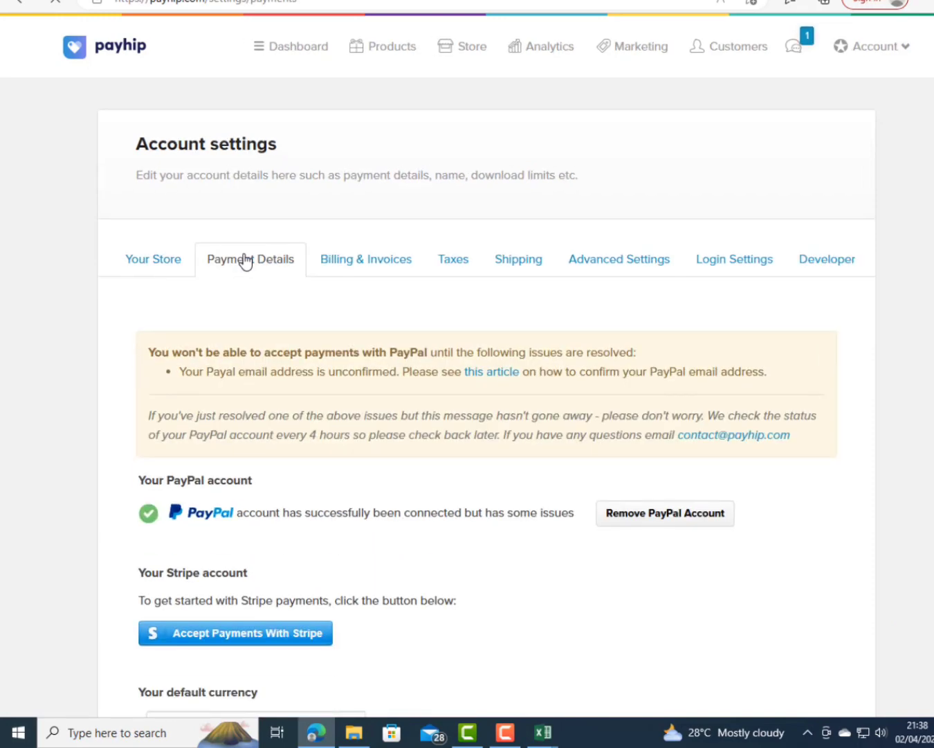
scroll(246, 409, down, 6)
scroll(249, 409, up, 3)
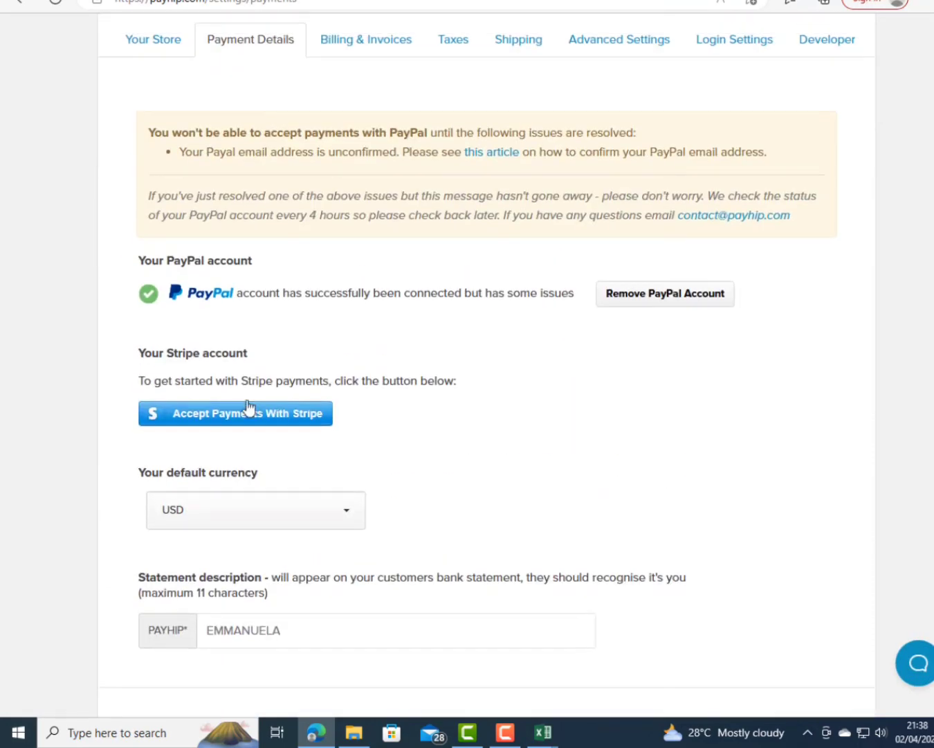
scroll(250, 408, up, 3)
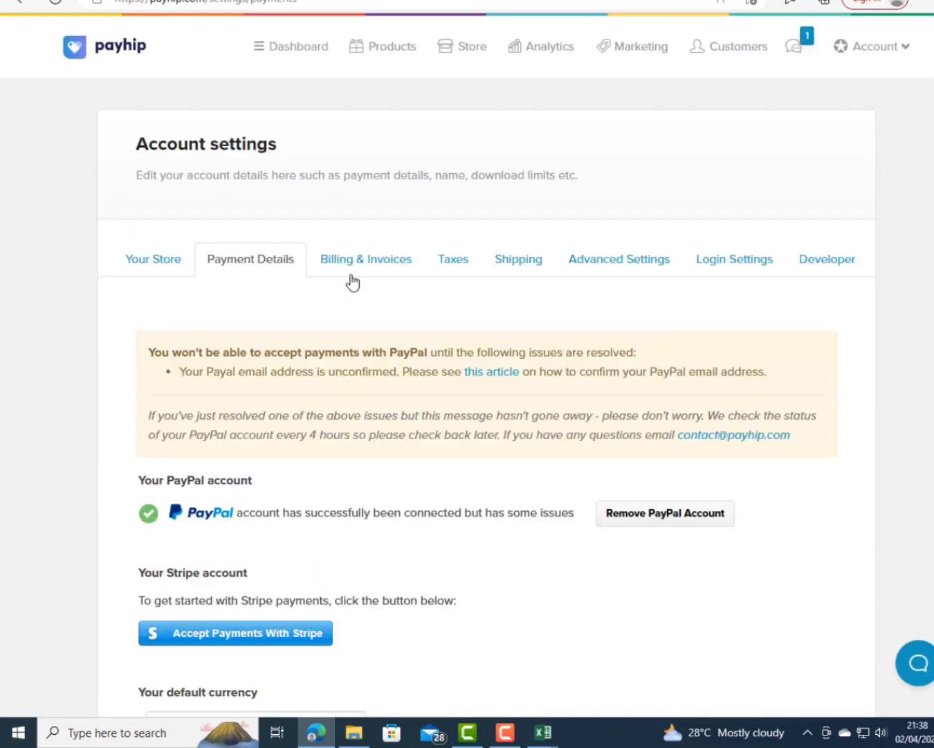
click(354, 277)
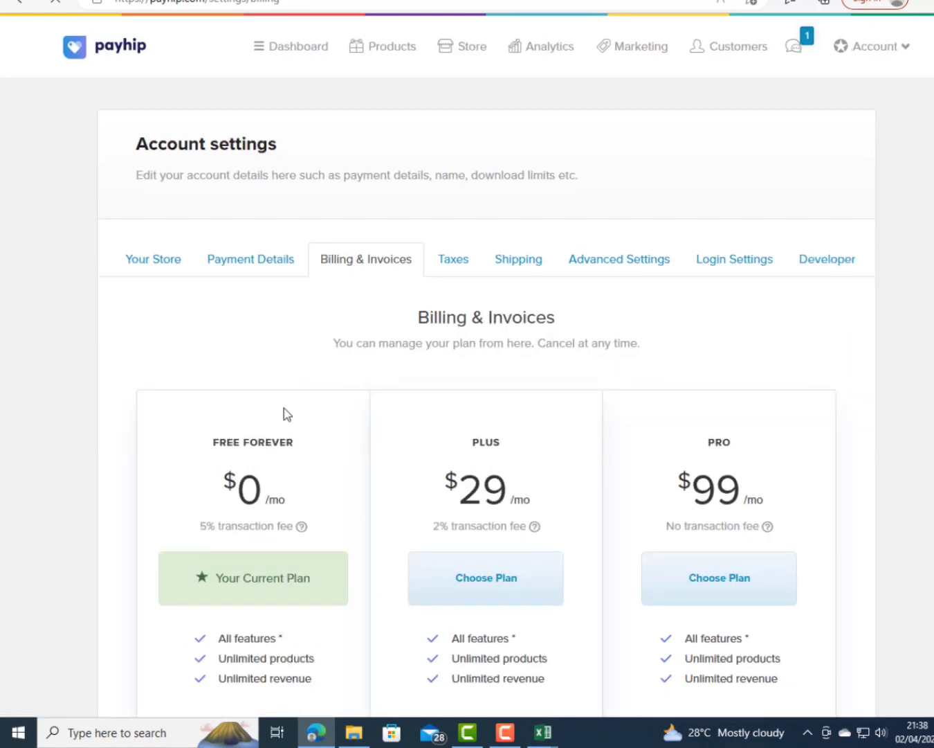
scroll(274, 527, down, 3)
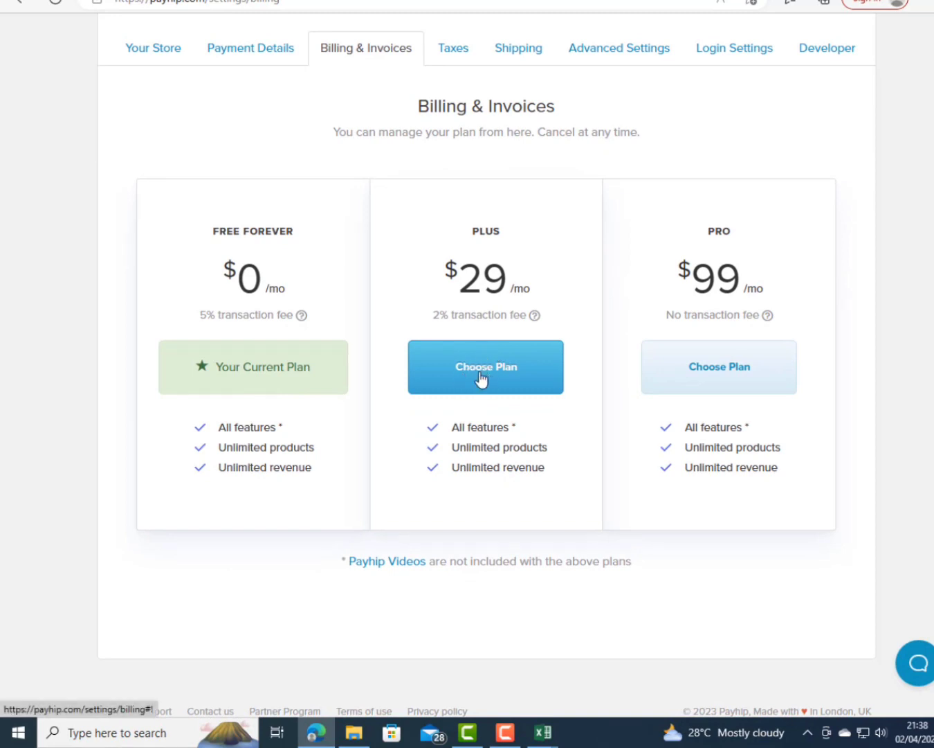
scroll(487, 374, up, 3)
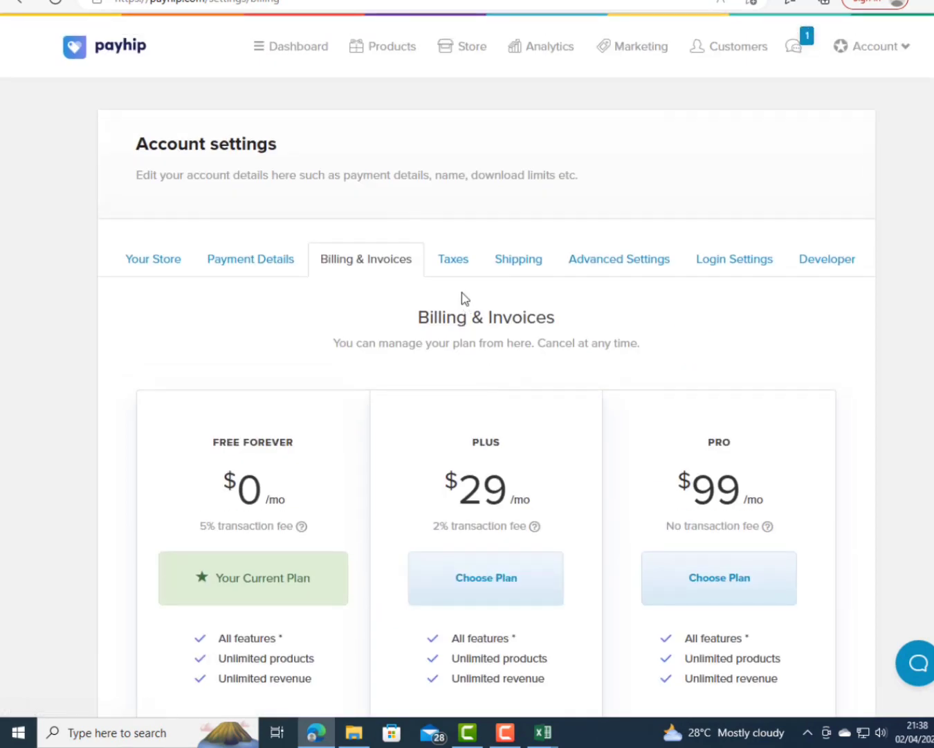
Review the tax settings and add a store address with the store name and the seller's physical location.
click(460, 269)
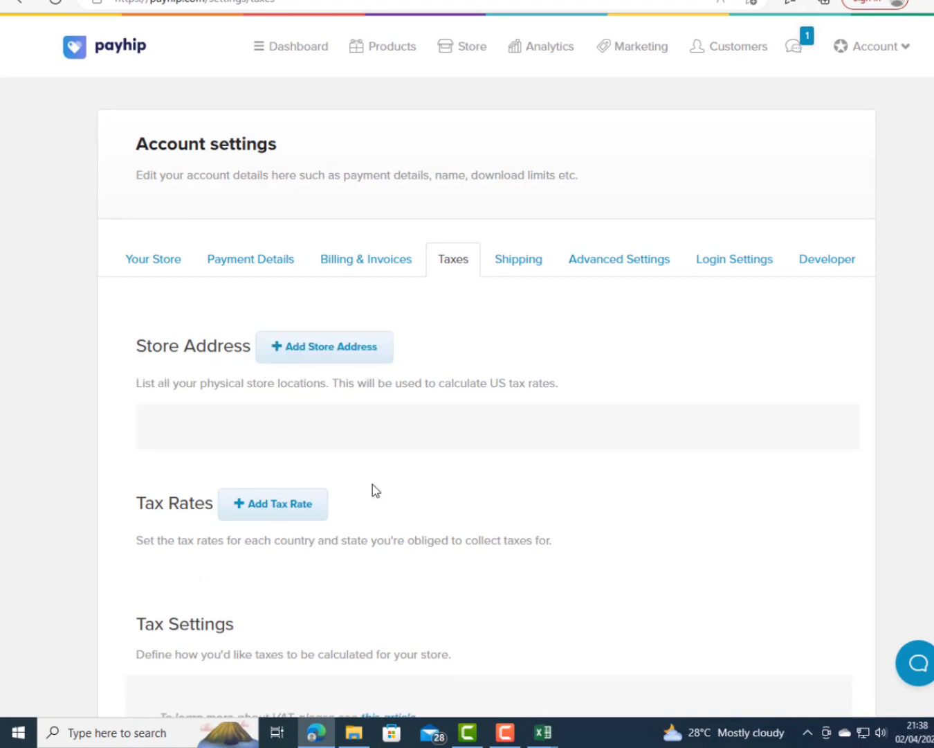
scroll(372, 489, down, 3)
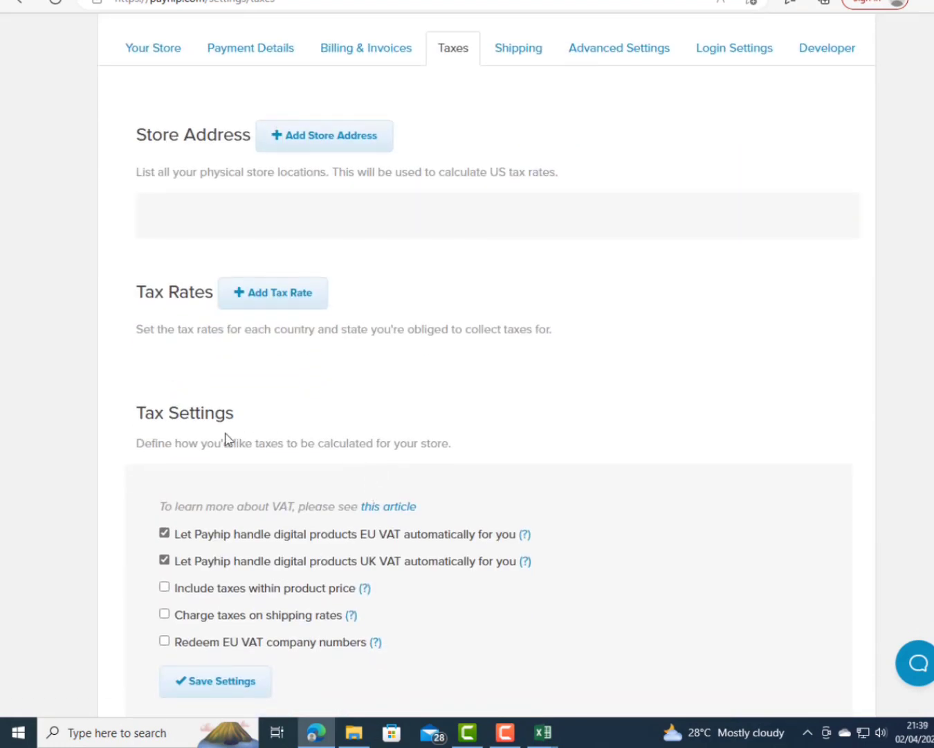
scroll(243, 437, down, 2)
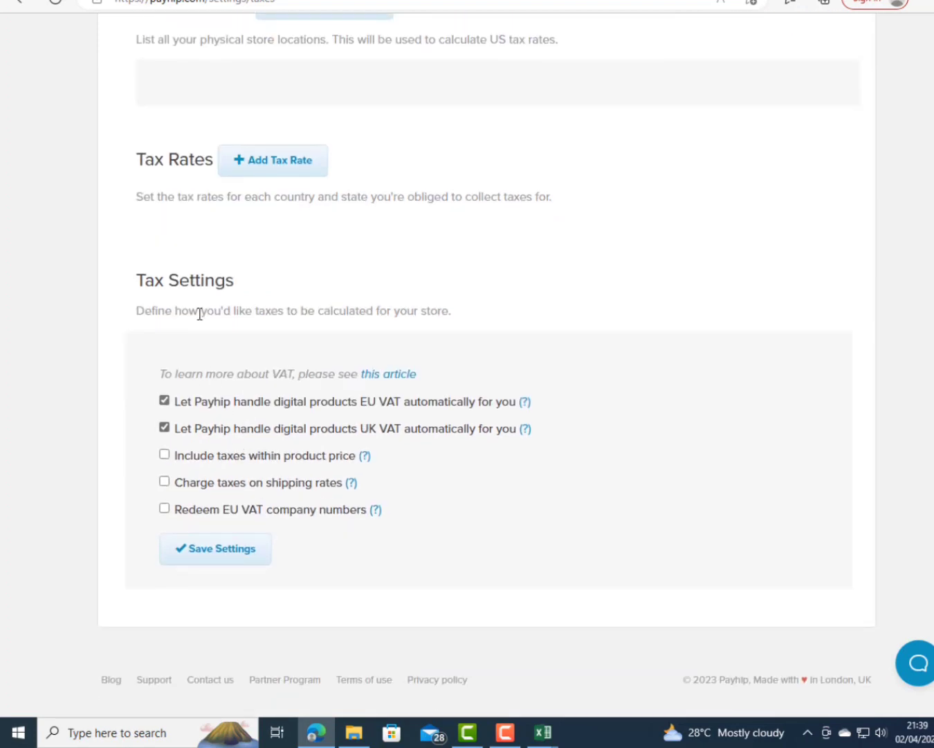
scroll(201, 313, up, 5)
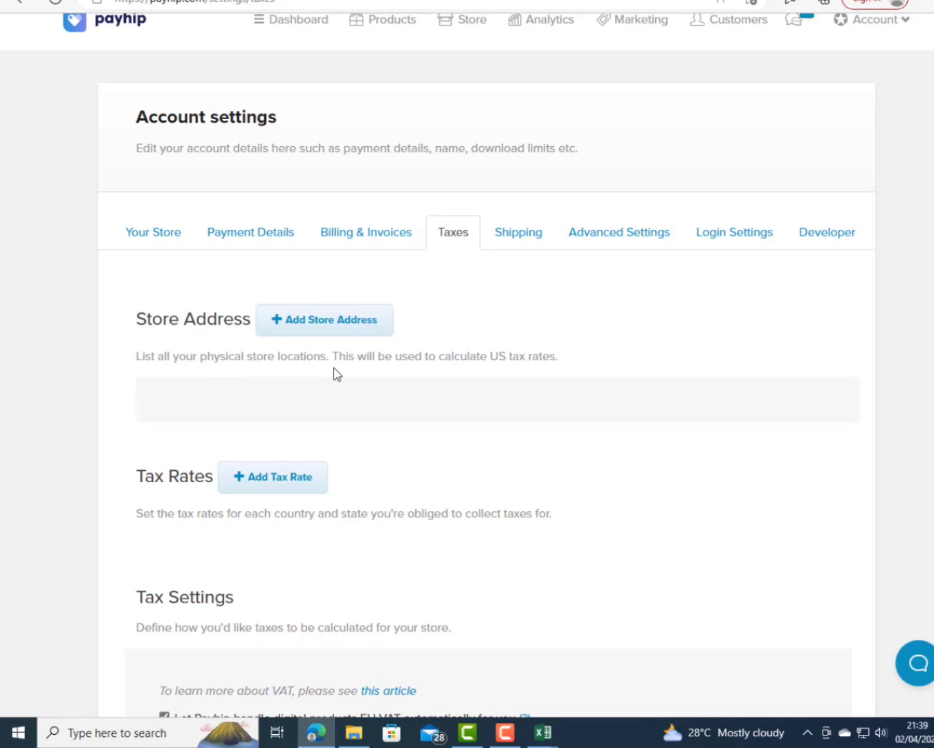
click(368, 327)
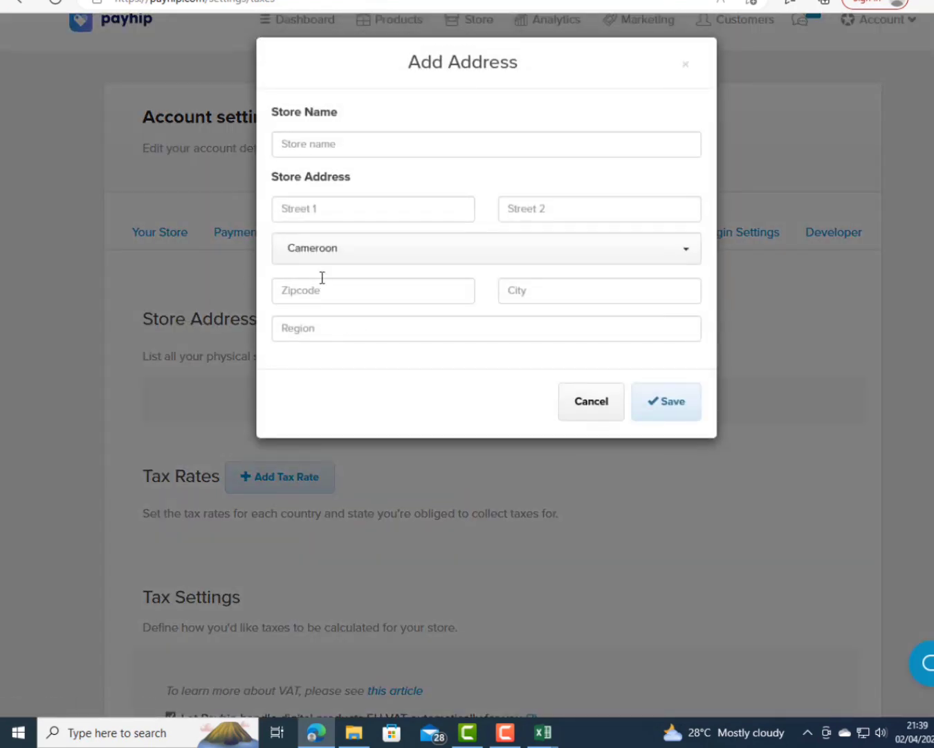
click(321, 142)
text(Ful emmanue)
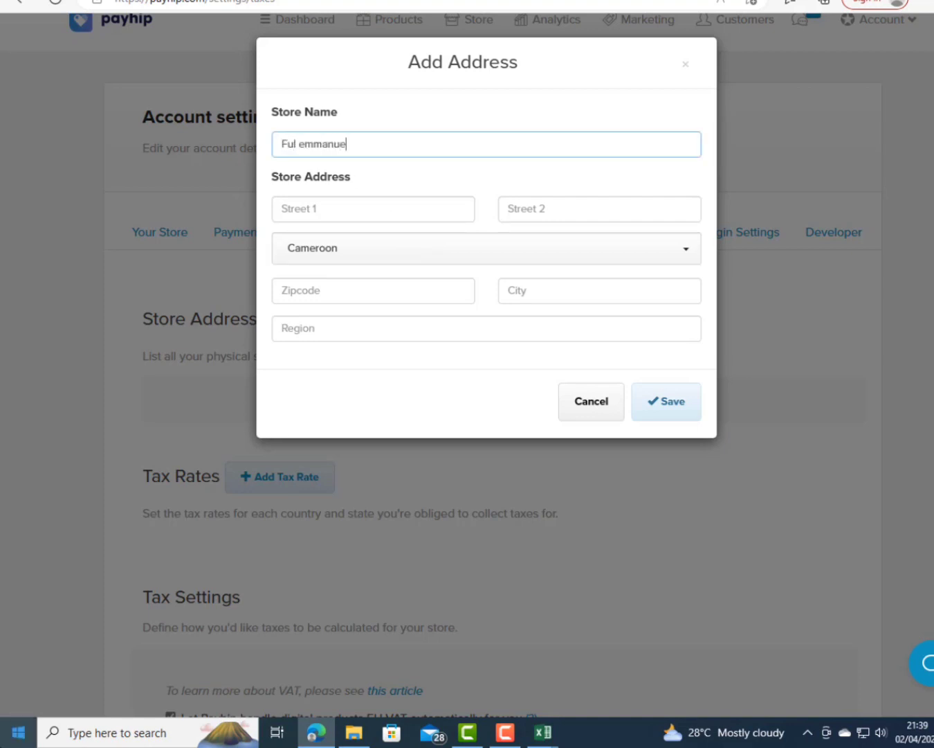
text(la prin)
text(tabl)
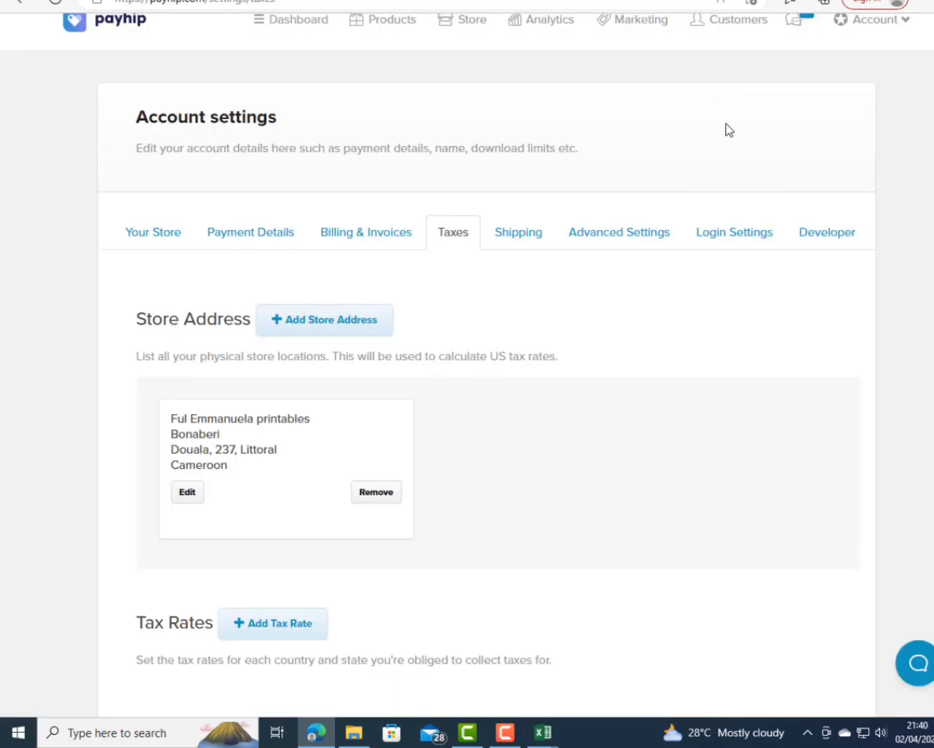
Add a 10% VAT tax rate for Cameroon covering multiple product types.
scroll(531, 432, down, 7)
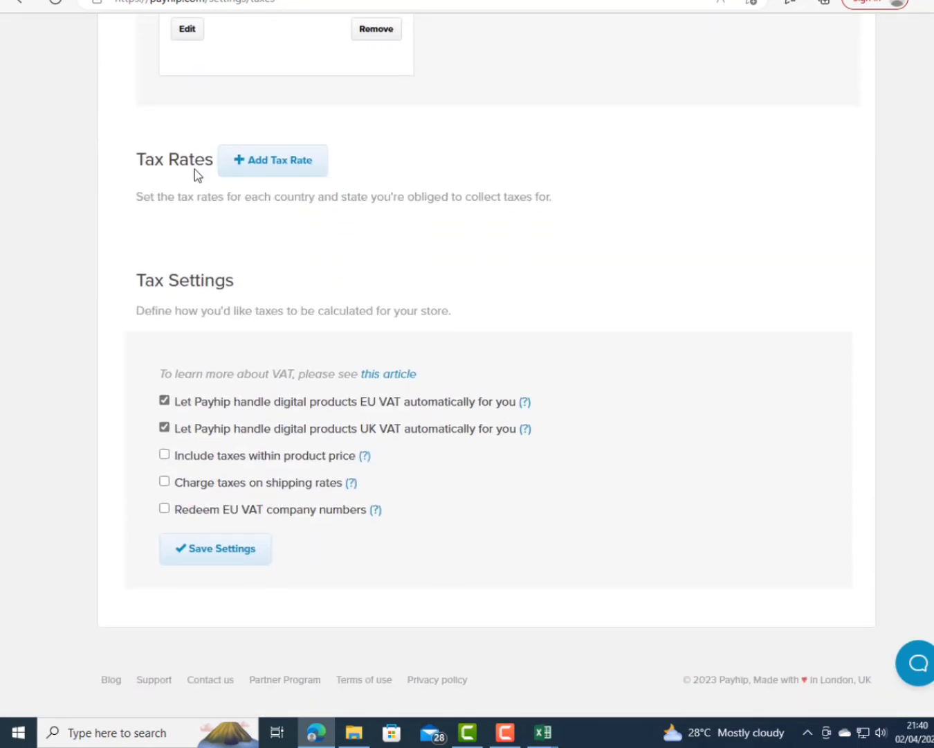
click(272, 165)
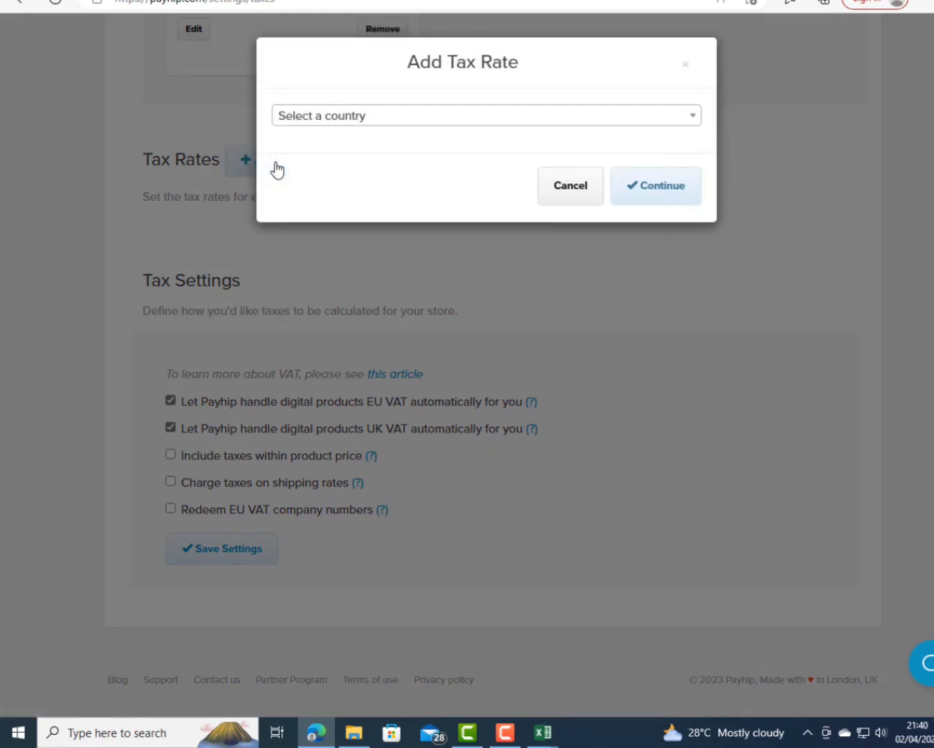
click(682, 118)
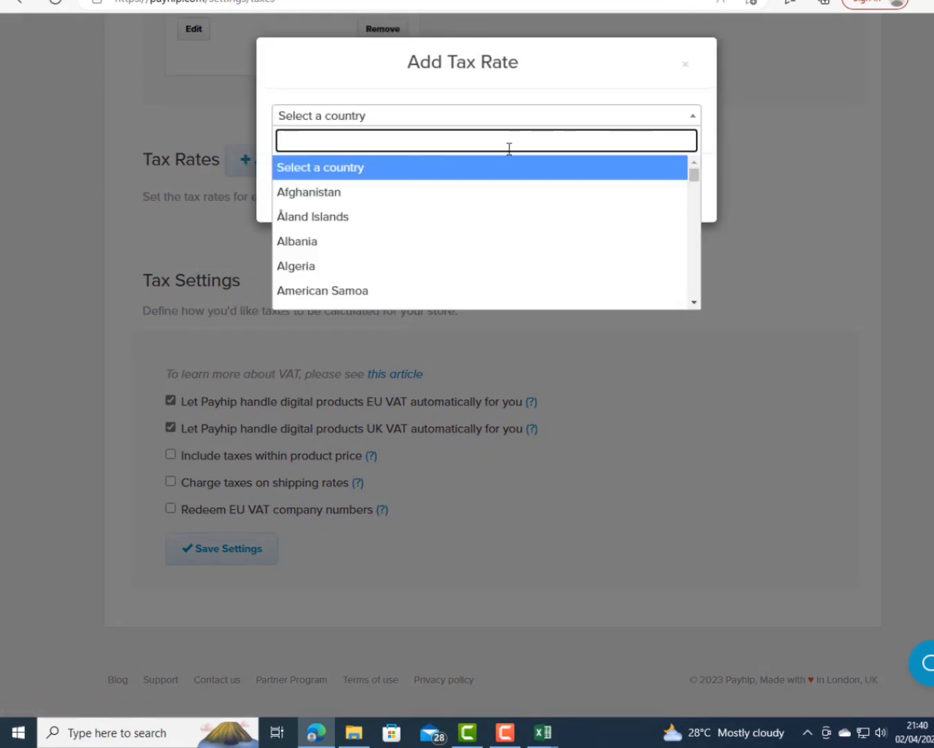
scroll(469, 209, down, 3)
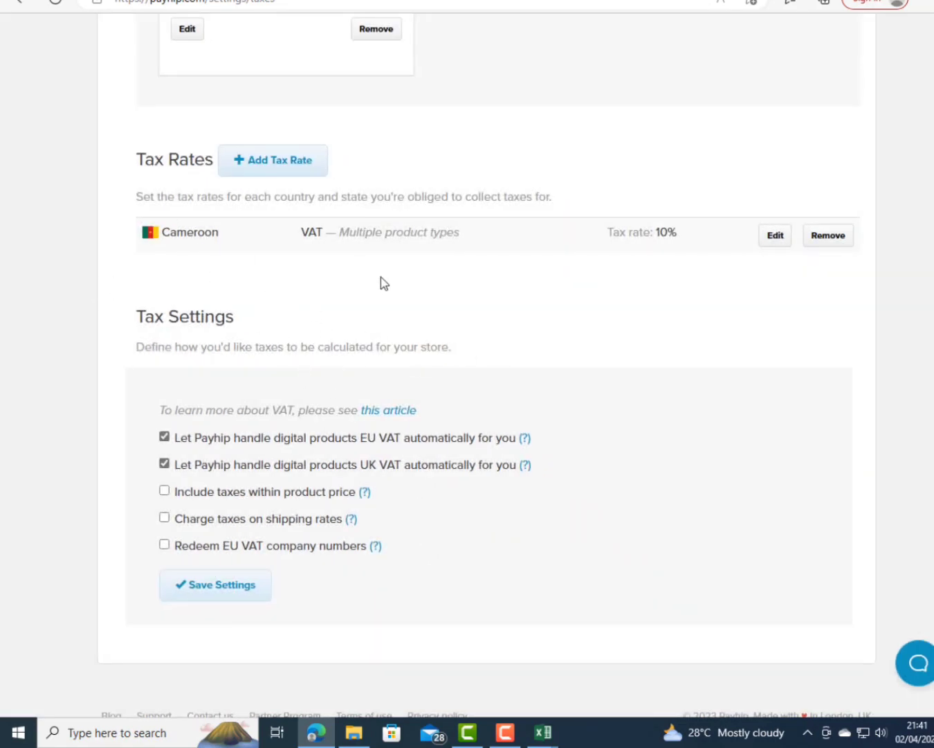
Review the store's tax settings and examine the shipping address and destination region options.
scroll(382, 282, down, 1)
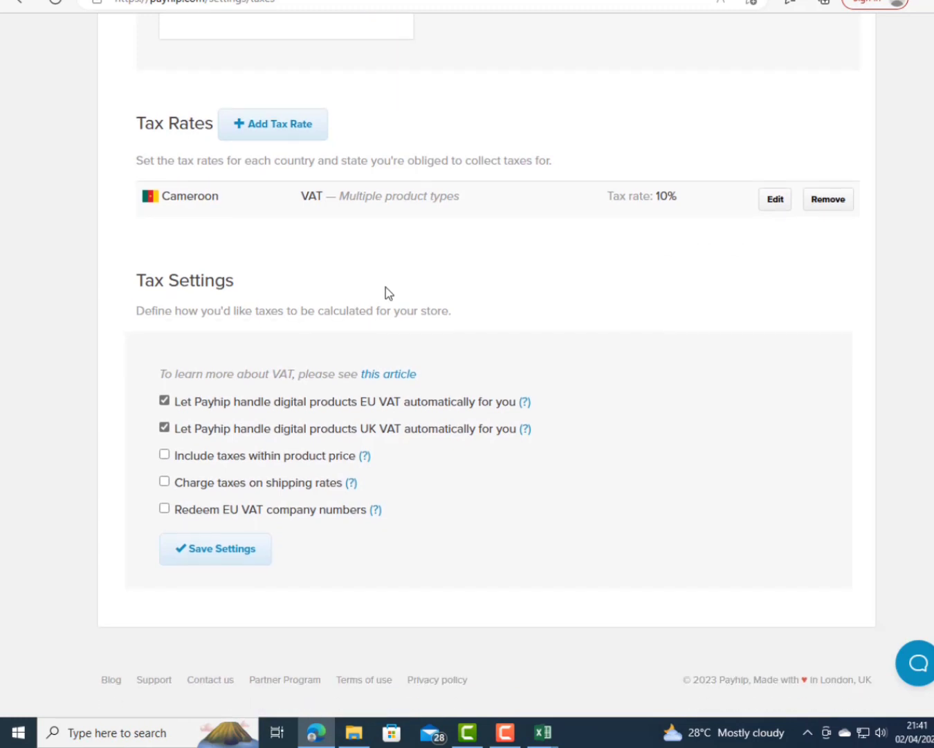
scroll(385, 286, up, 6)
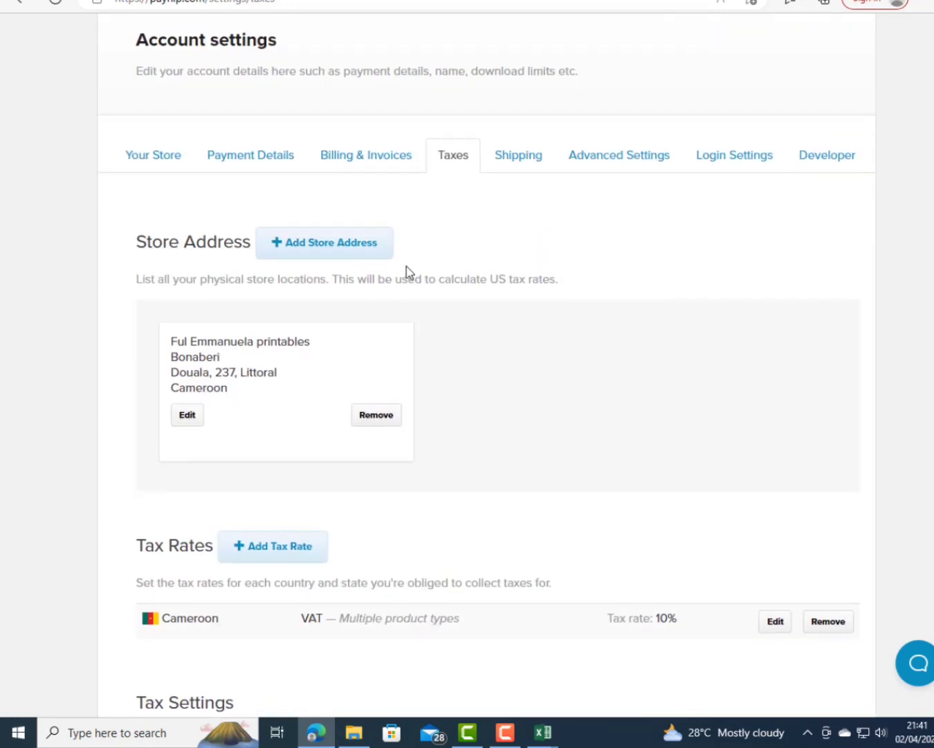
scroll(407, 271, up, 2)
click(525, 263)
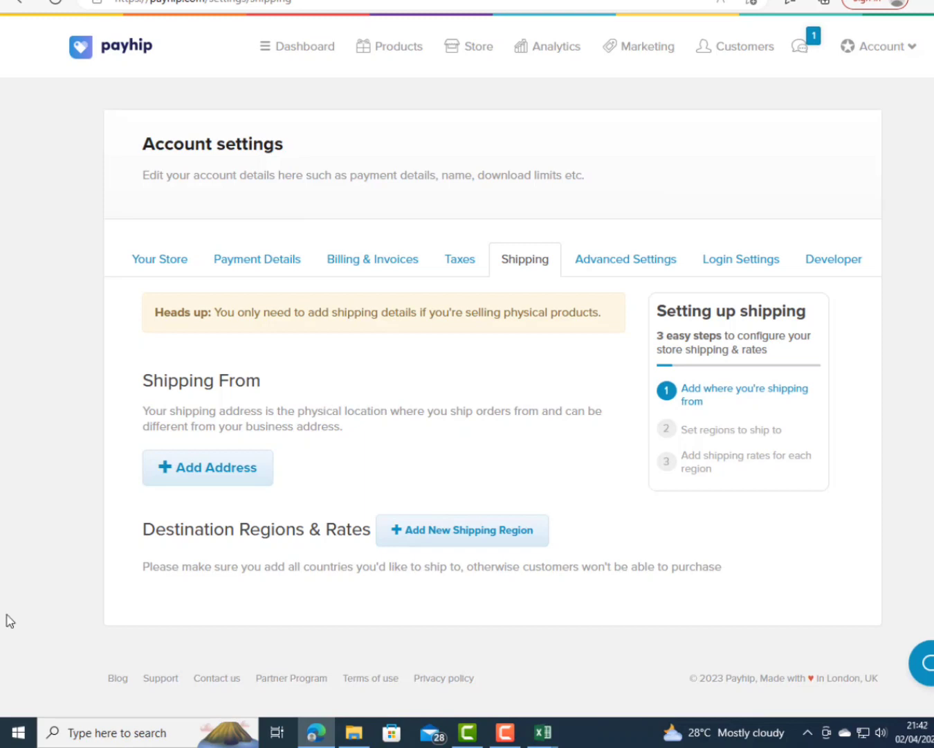
Open the advanced settings and set the download limit for each file to 1000.
click(640, 261)
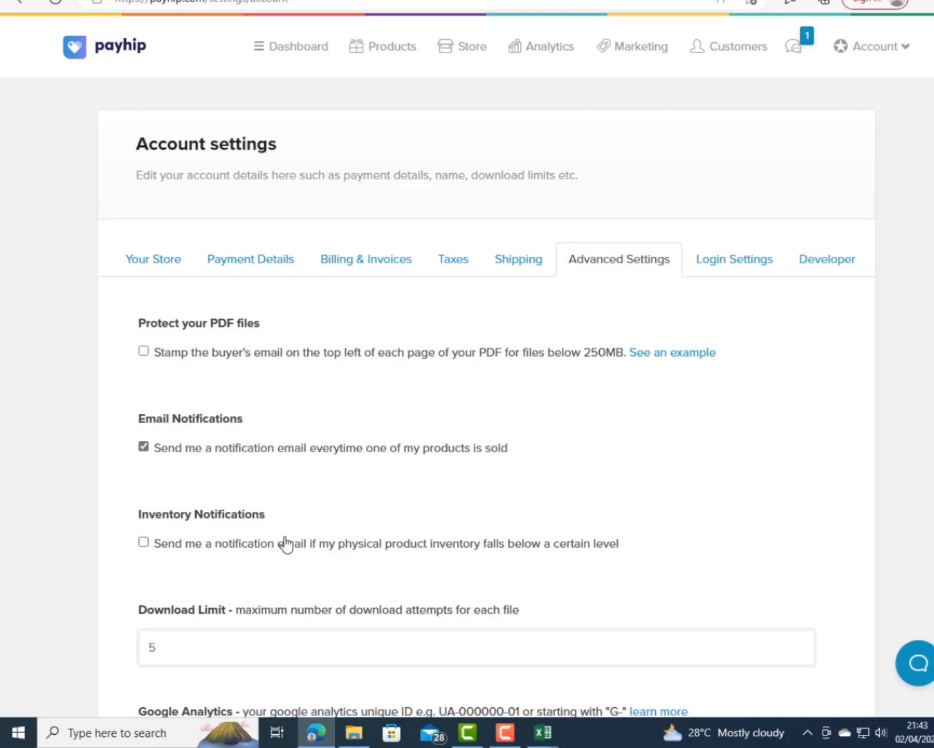
scroll(274, 554, down, 3)
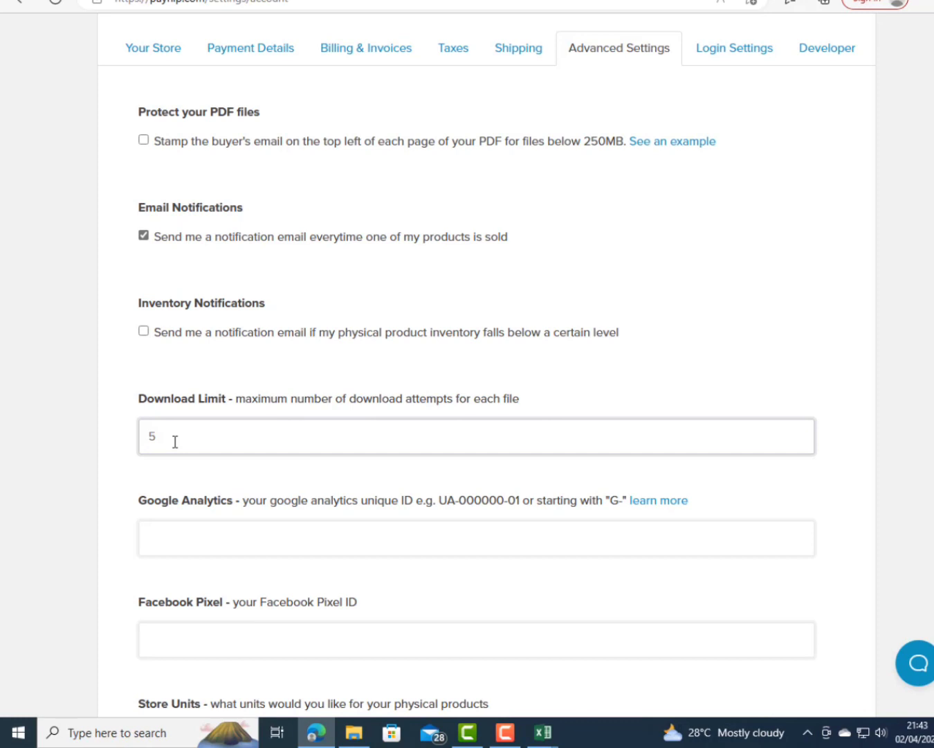
click(207, 459)
click(176, 440)
click(212, 434)
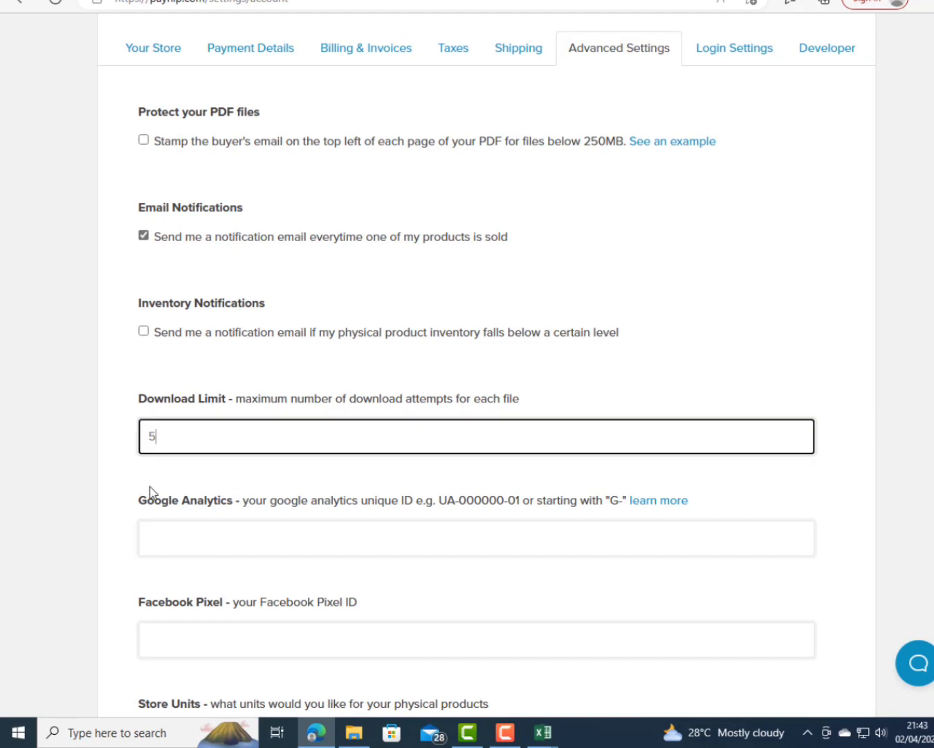
key(BackSpace)
Set the email receipt message to "FOLLOW ME ON INSTAGRAM AND FACEBOOK" and save the advanced settings.
scroll(244, 578, down, 5)
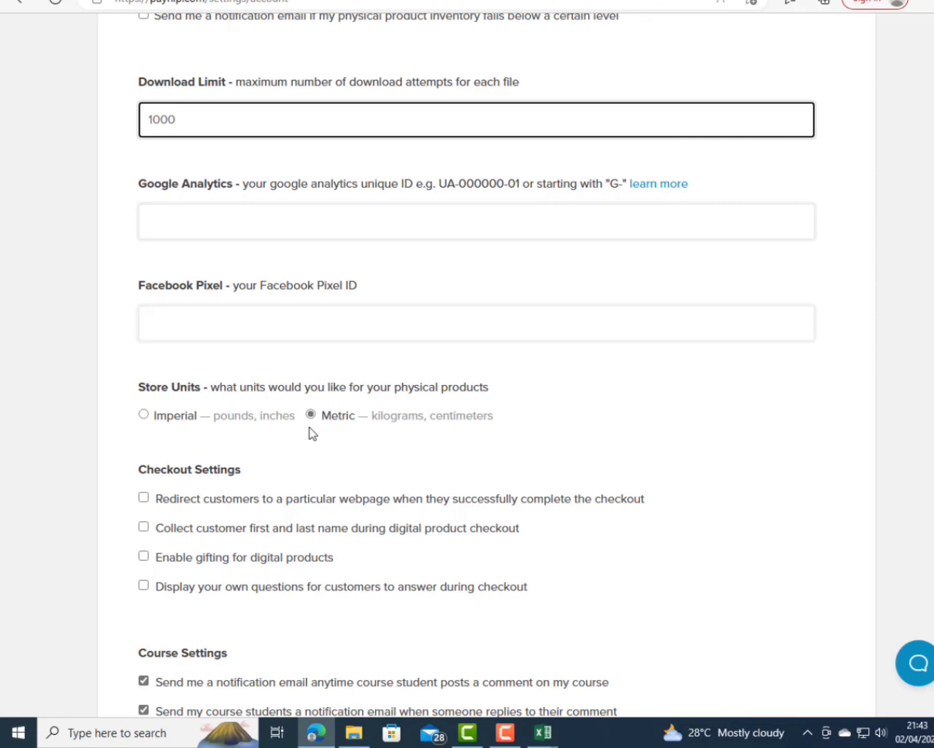
scroll(311, 431, down, 3)
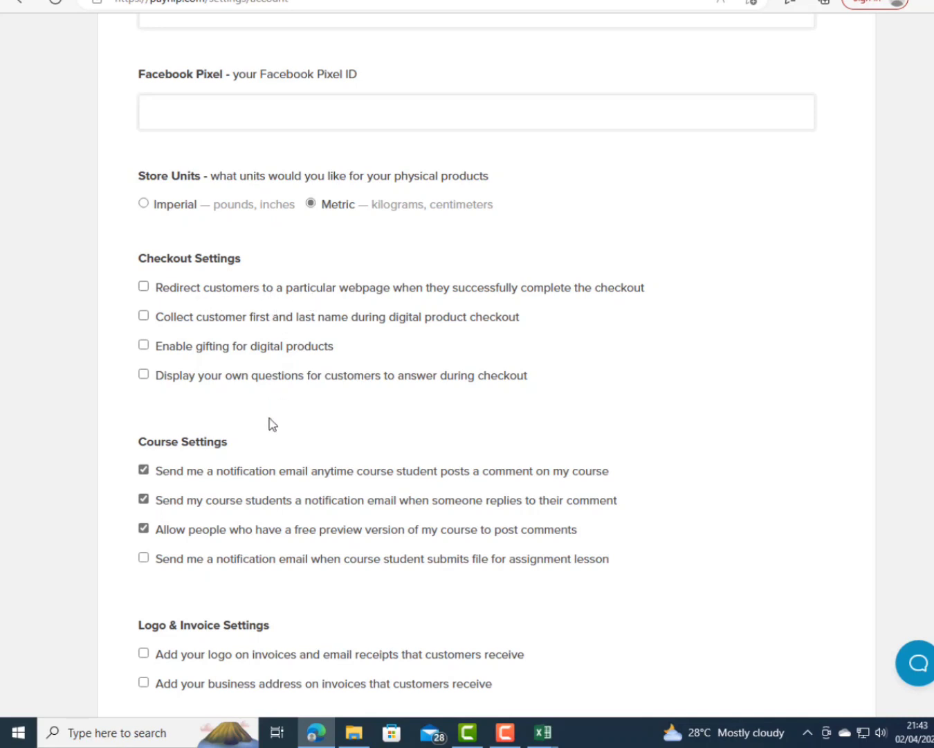
scroll(270, 423, down, 5)
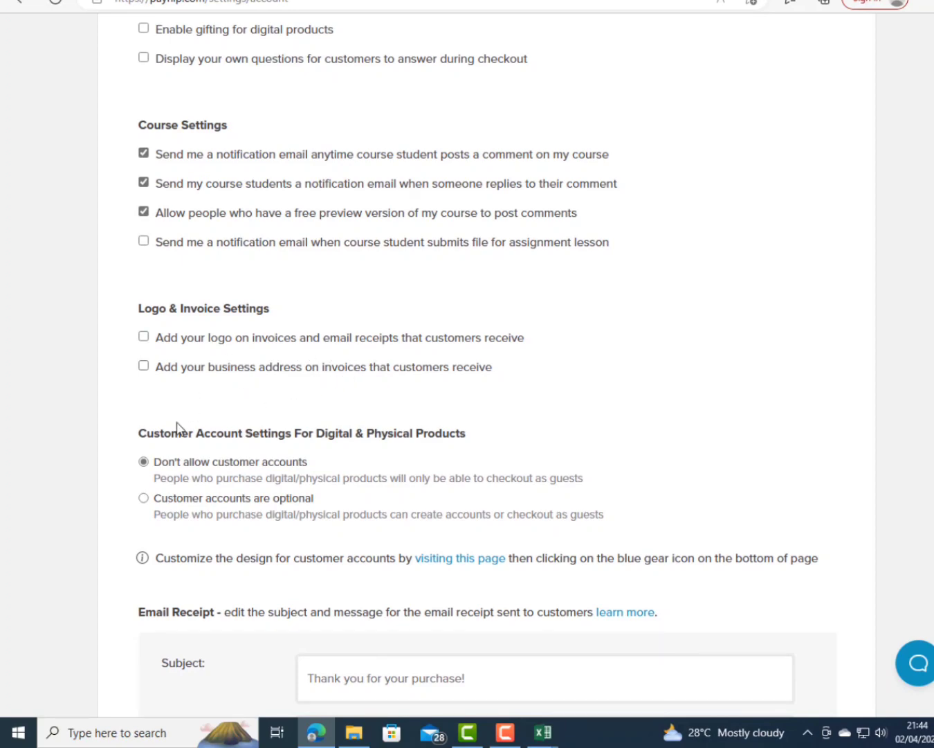
scroll(178, 428, down, 3)
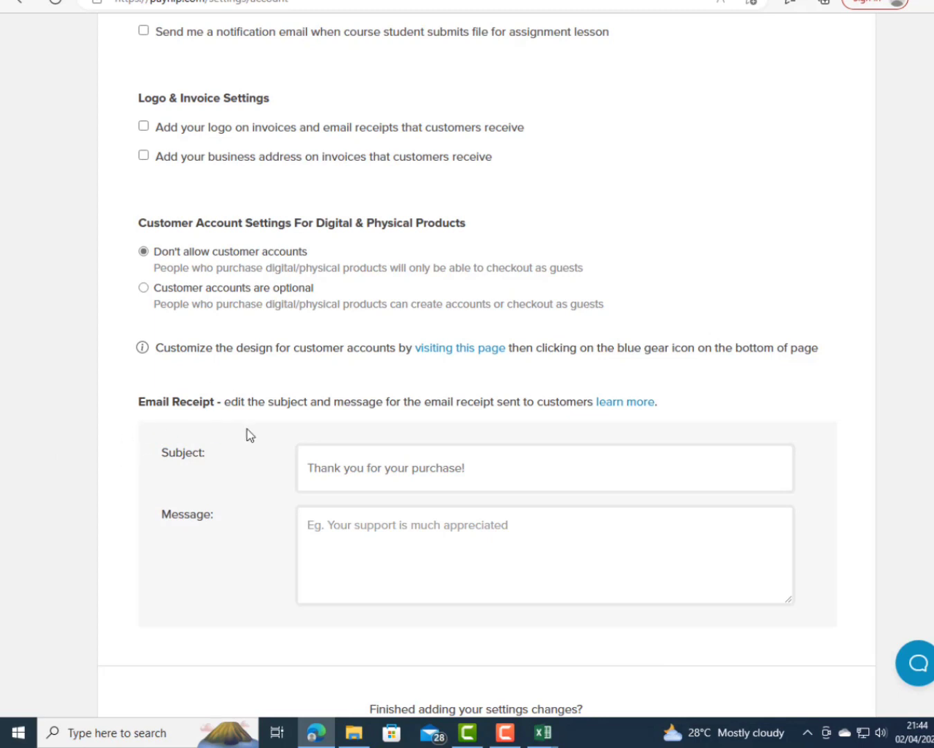
click(319, 527)
text(F)
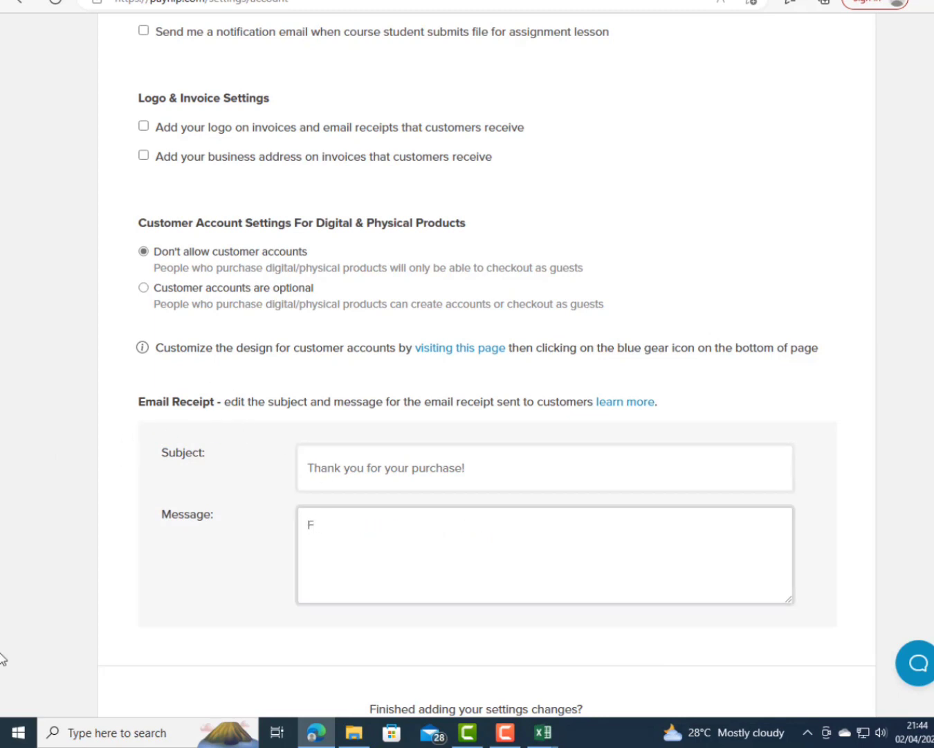
text(OLLOW ME ON INSTAGRAM AND FACEBOOK)
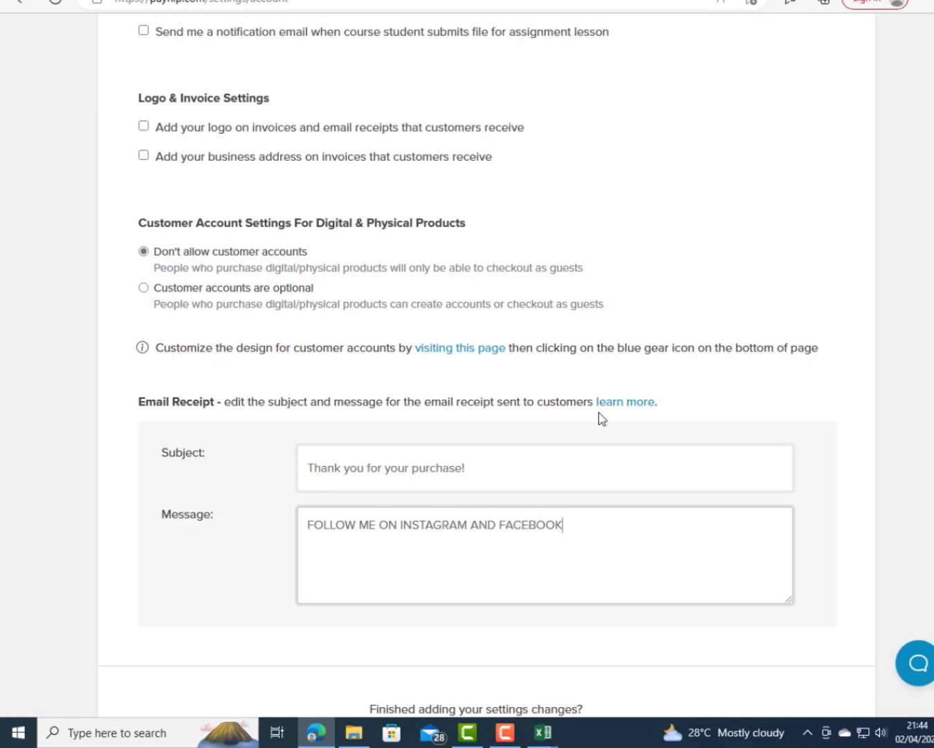
scroll(598, 412, down, 3)
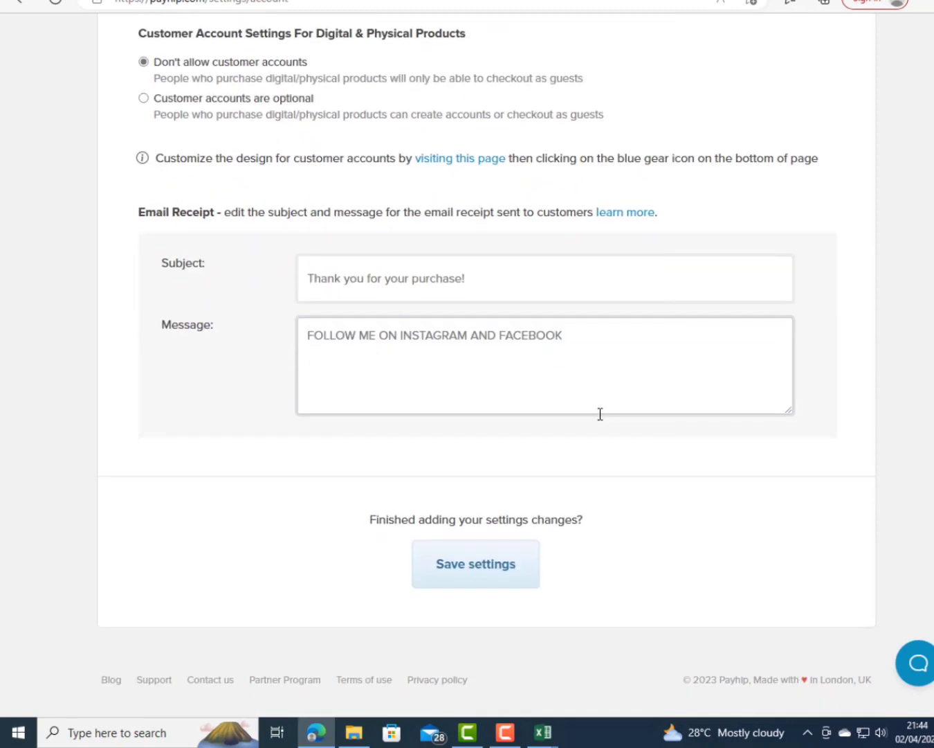
click(469, 585)
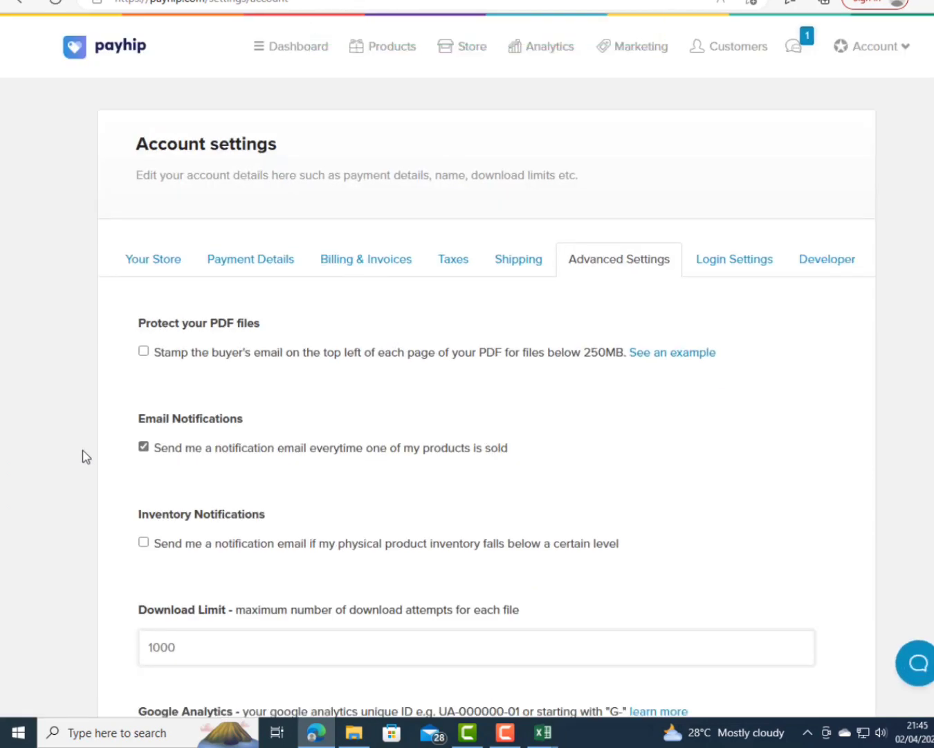
Open the dashboard and examine the promotion section, products, transactions, blog posts, views, sales and store progress.
click(298, 58)
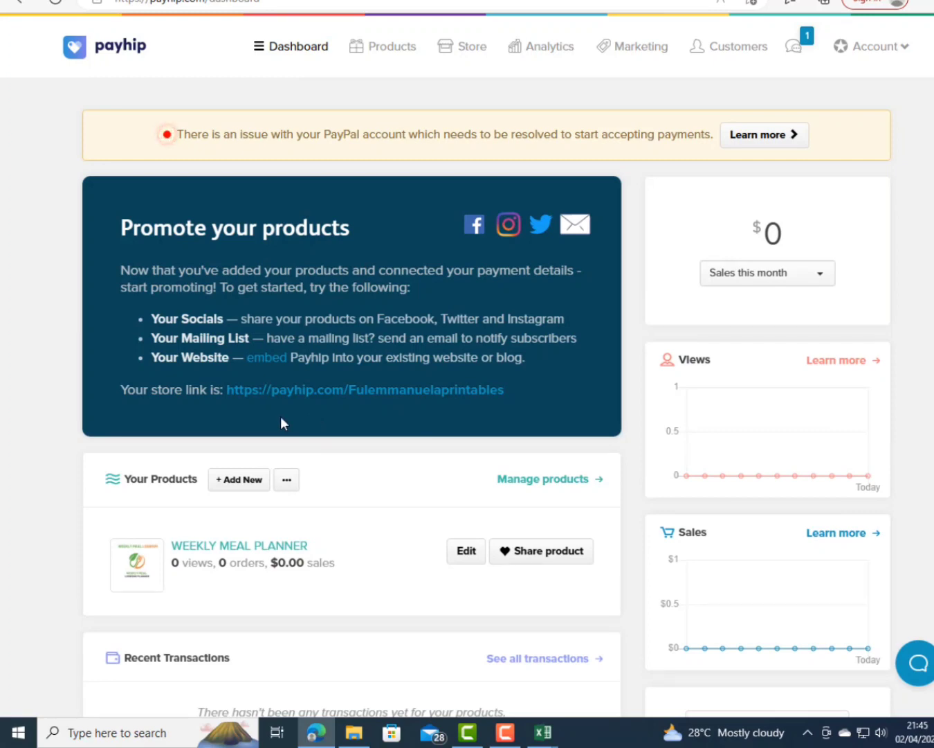
scroll(346, 387, down, 2)
scroll(356, 382, down, 3)
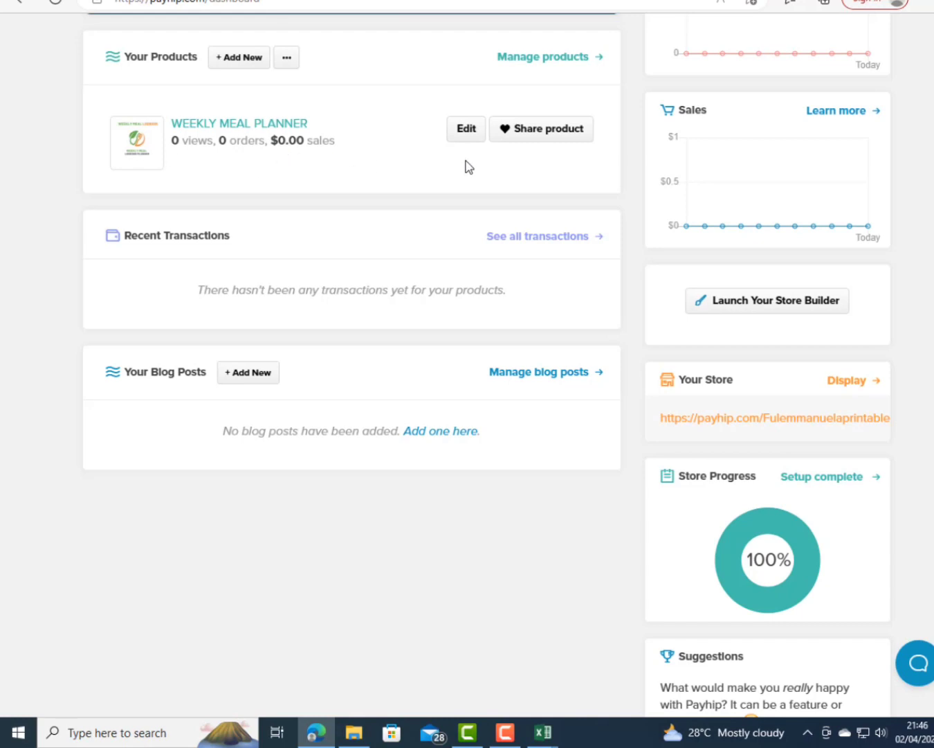
scroll(706, 269, up, 2)
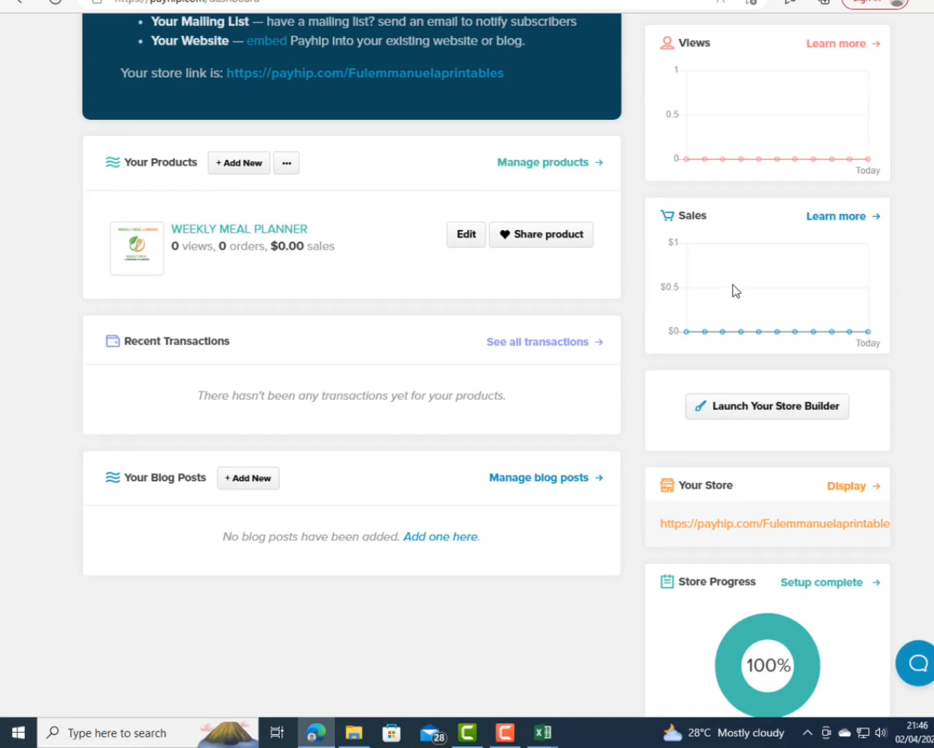
scroll(733, 285, up, 5)
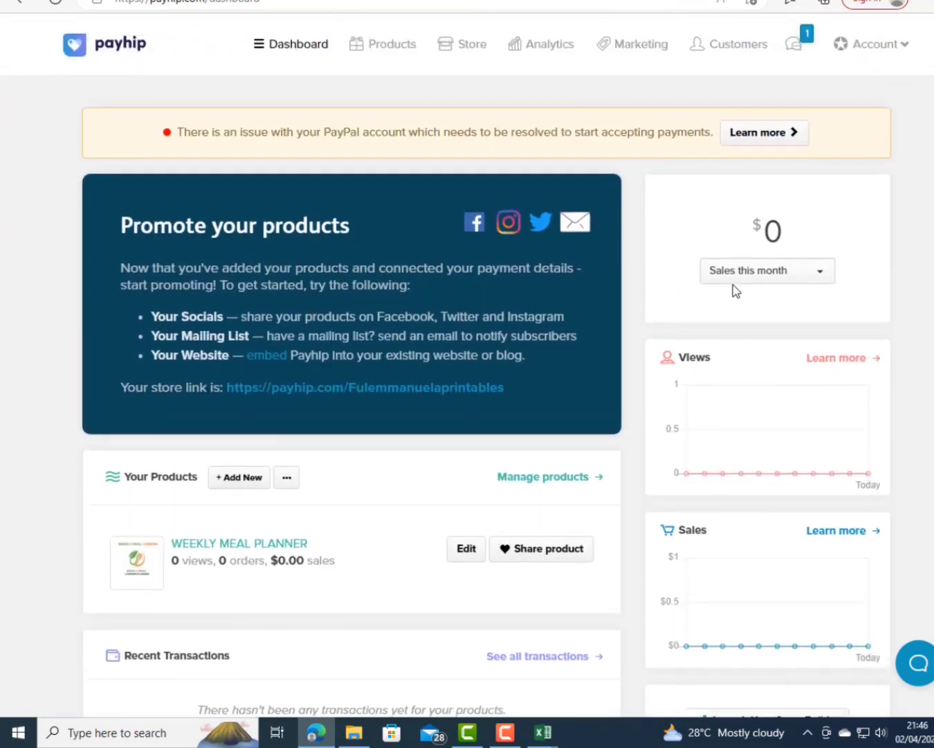
scroll(734, 288, down, 2)
scroll(734, 289, down, 4)
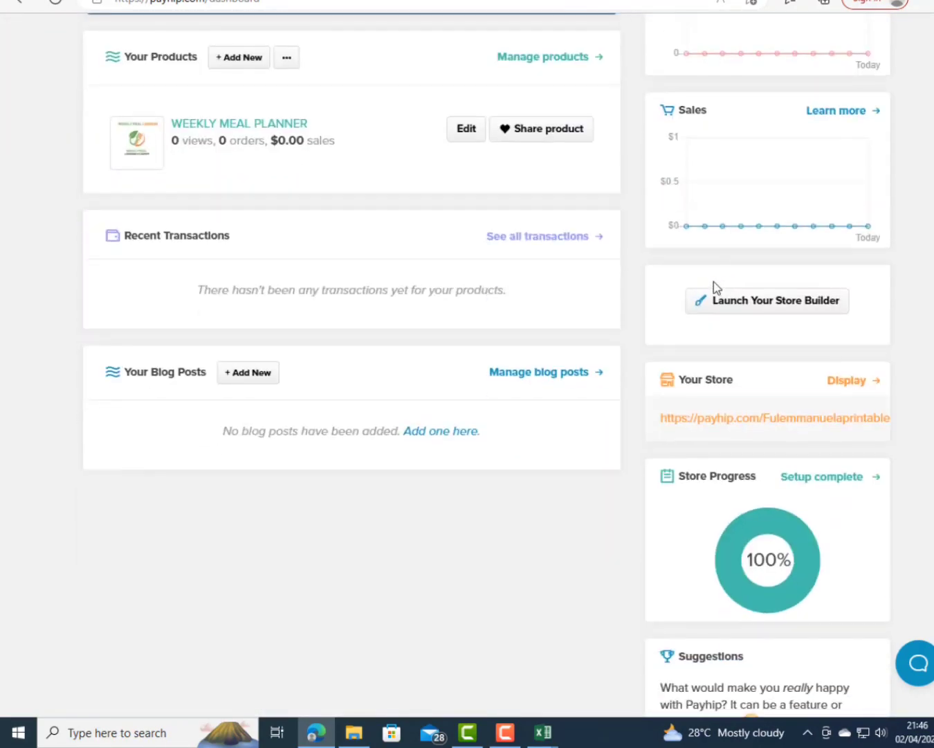
scroll(715, 286, up, 6)
Browse the products list and view the public store page of the Wine Tasting Logbook.
click(381, 50)
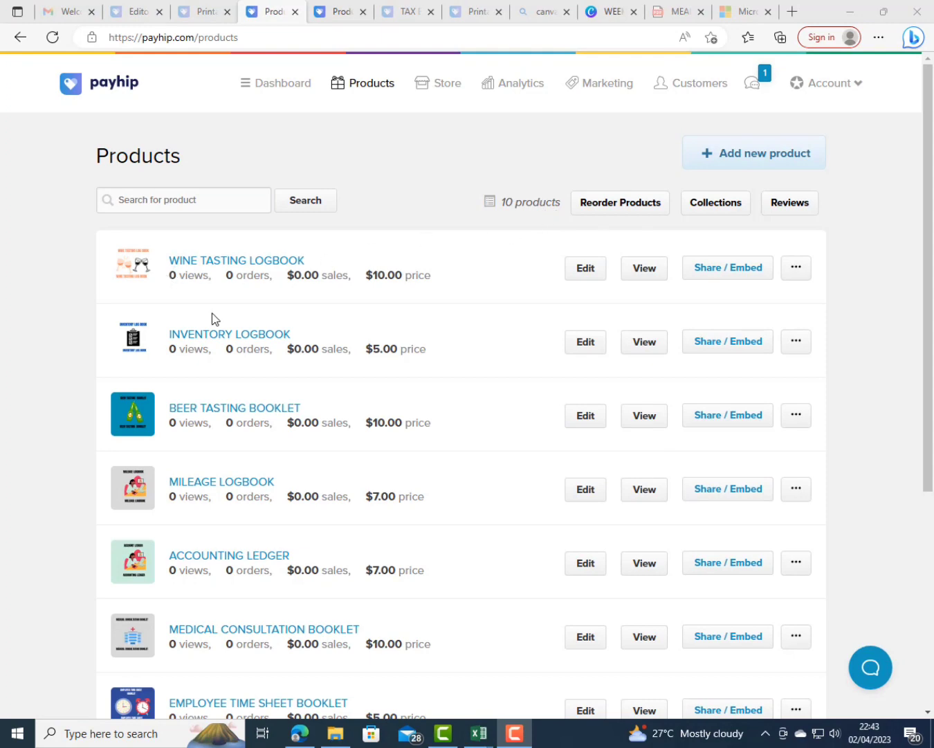
scroll(212, 318, down, 3)
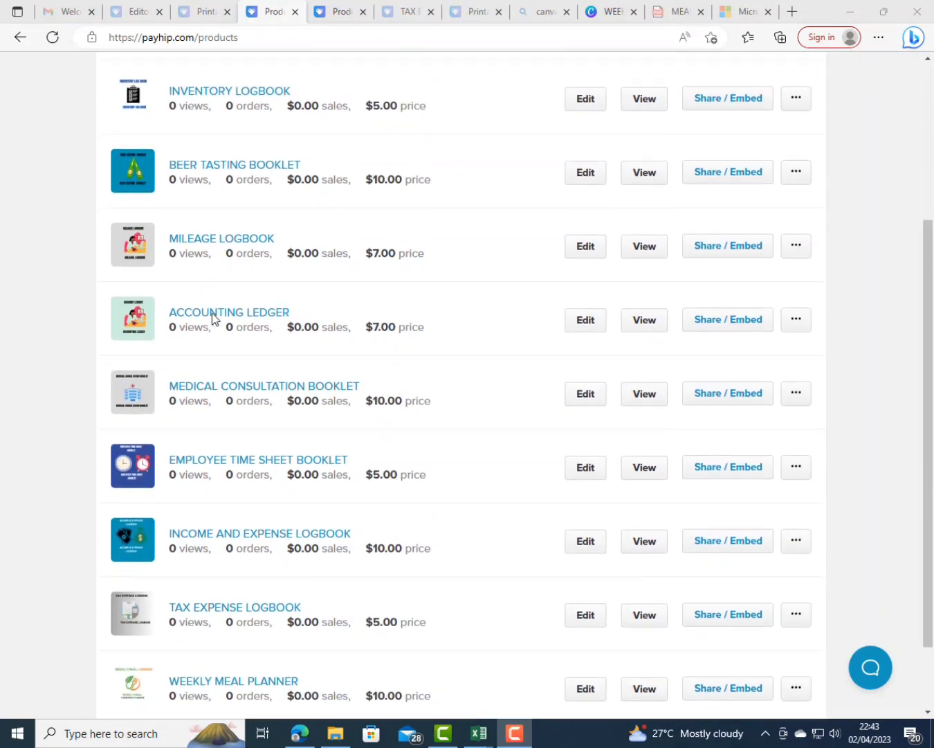
scroll(212, 319, up, 3)
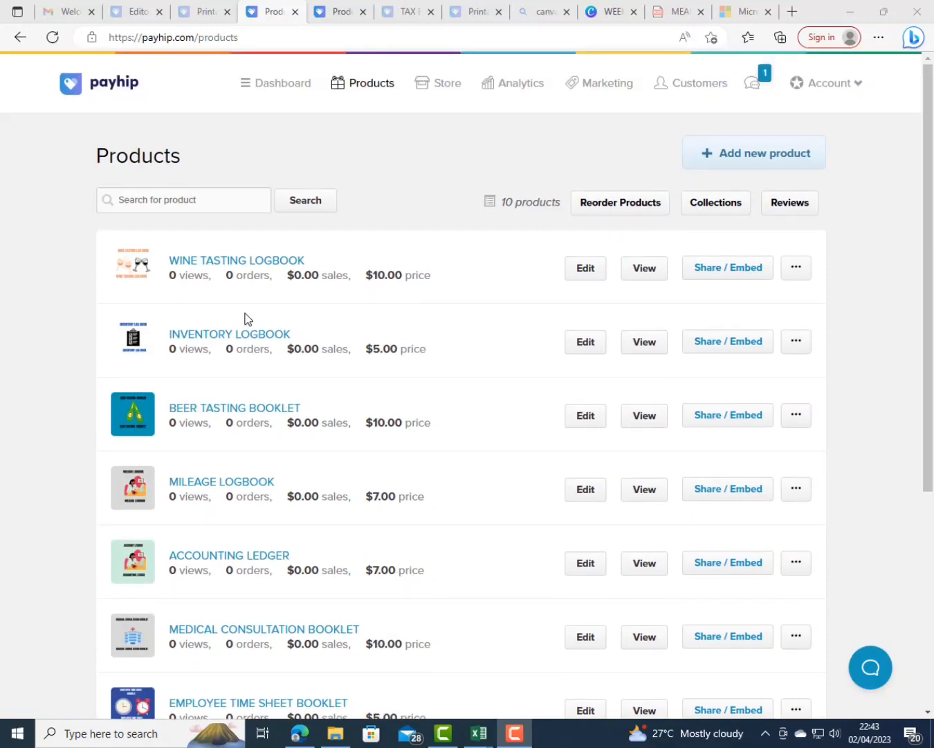
scroll(246, 319, down, 3)
scroll(248, 319, up, 3)
click(641, 273)
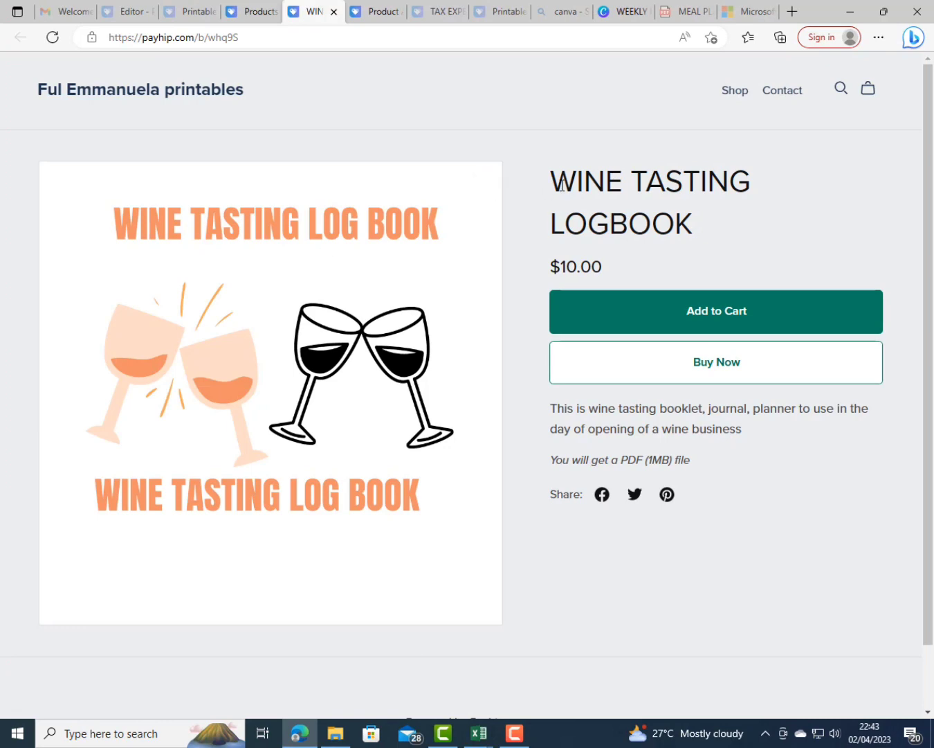
click(255, 11)
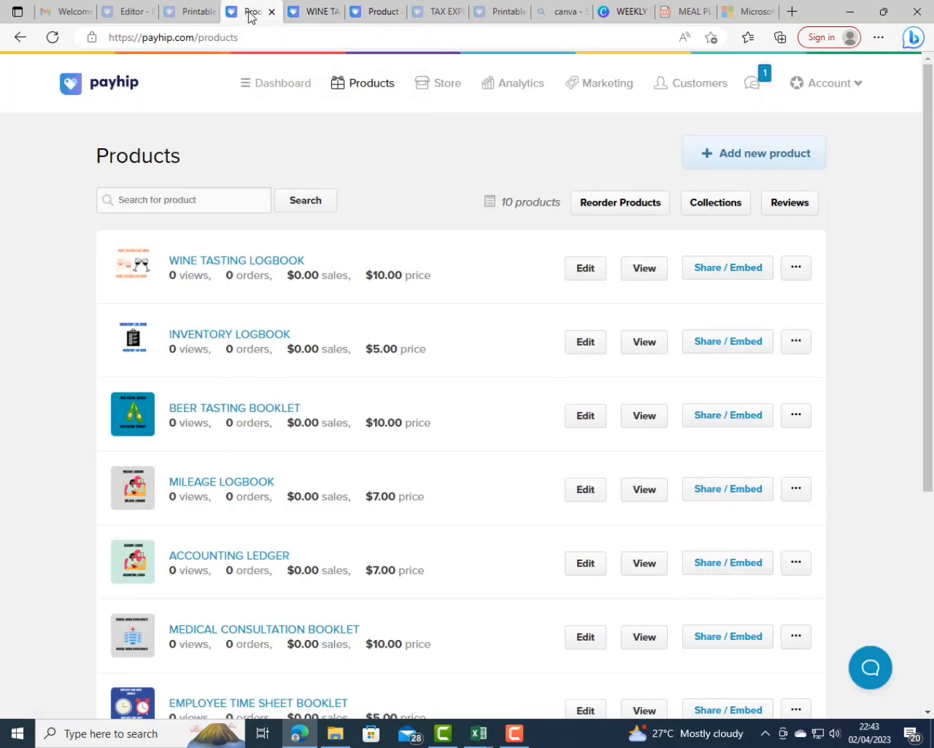
View the public store page of the Income and Expense Logbook and return to the products list.
scroll(406, 404, down, 5)
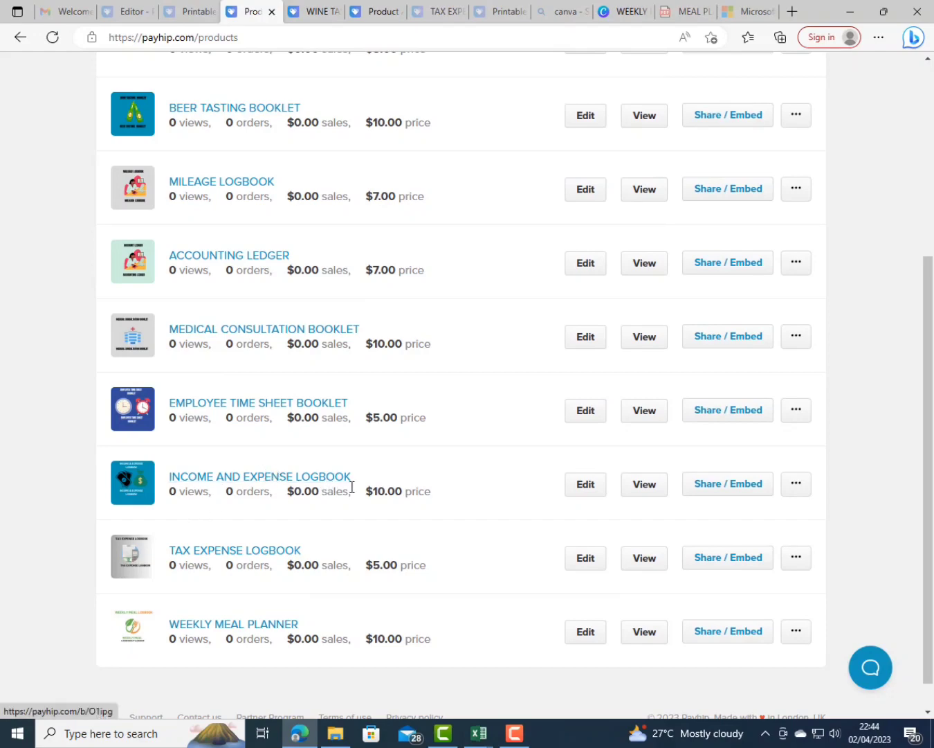
click(645, 485)
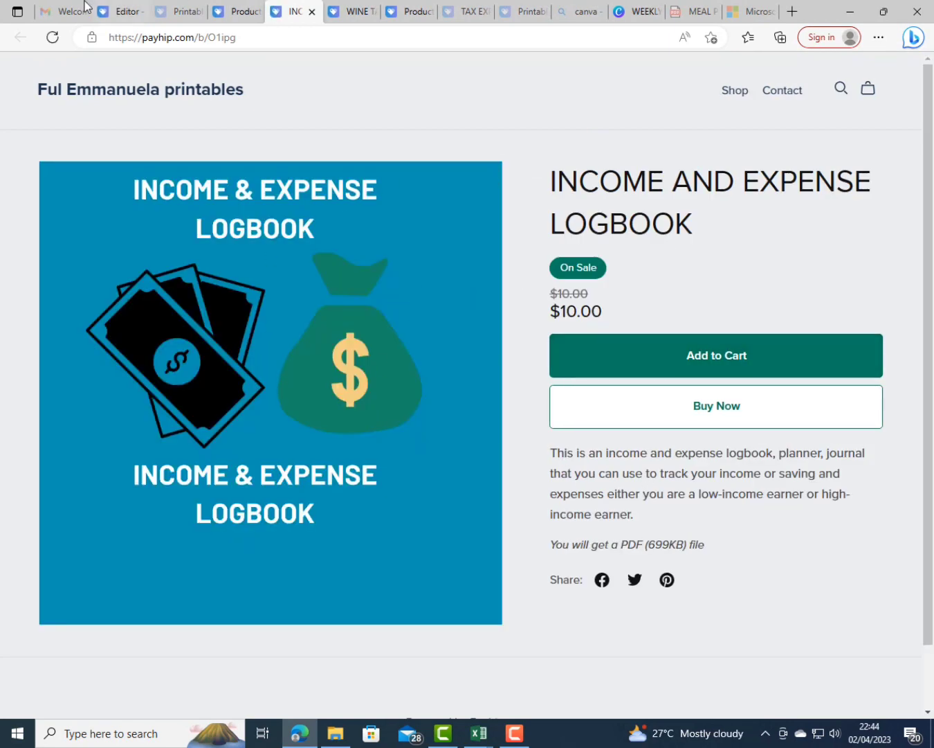
click(239, 11)
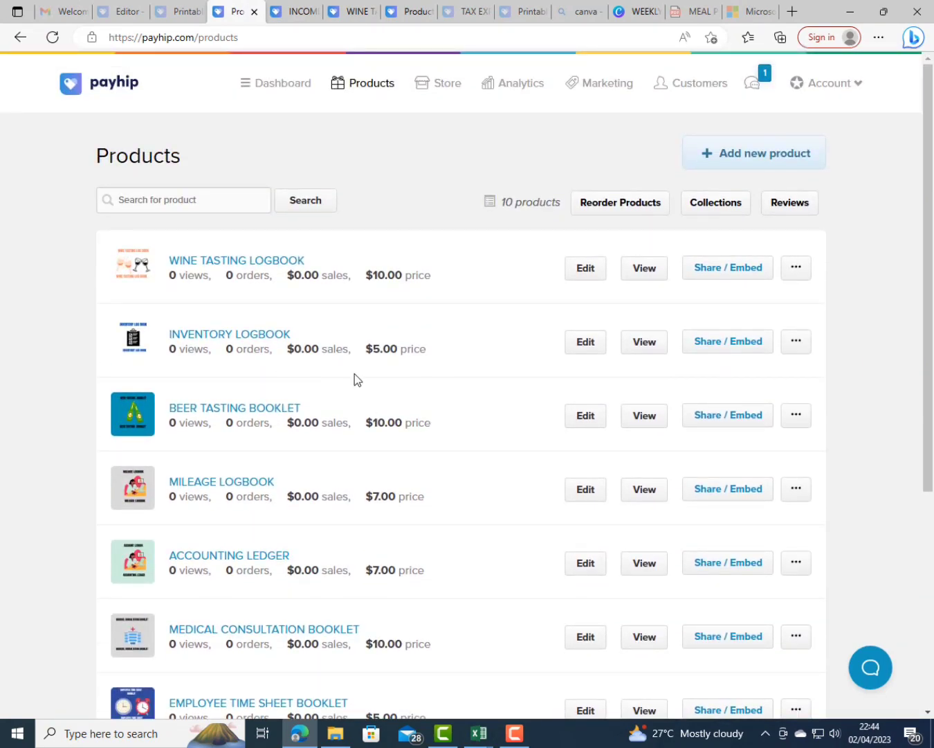
Revisit the store pages of the Wine Tasting Logbook and the Income and Expense Logbook from the products list.
scroll(308, 319, down, 5)
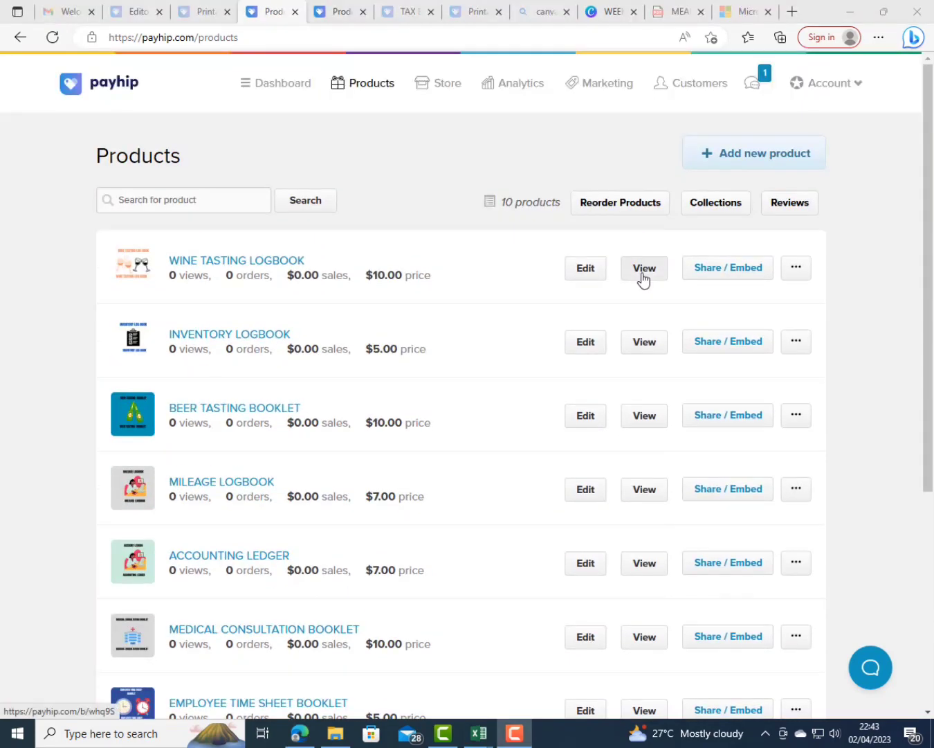
click(643, 277)
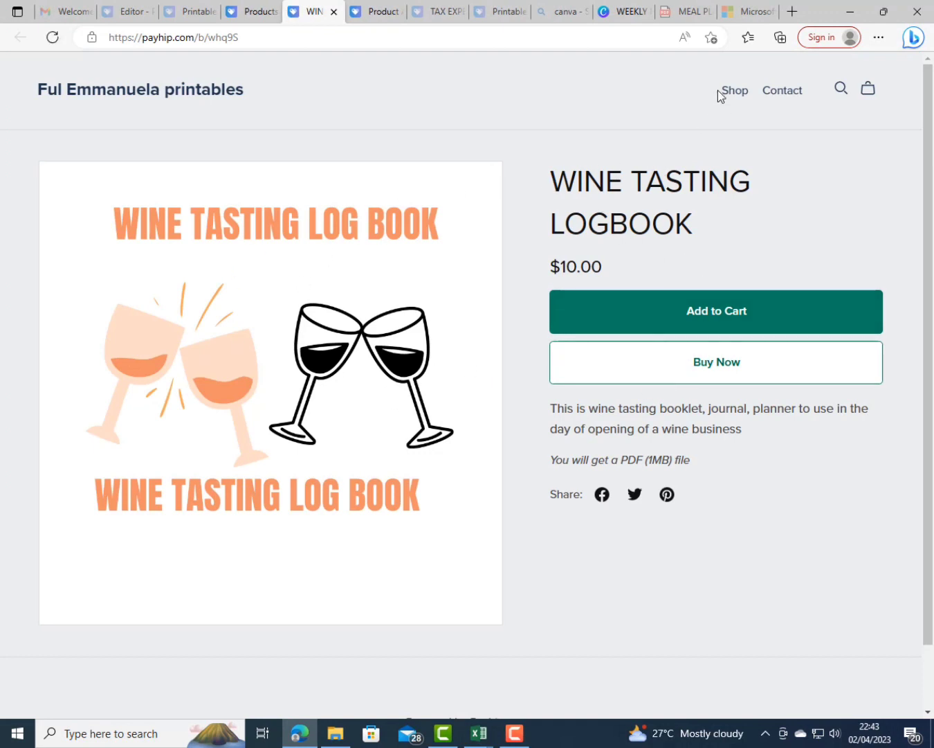
click(251, 12)
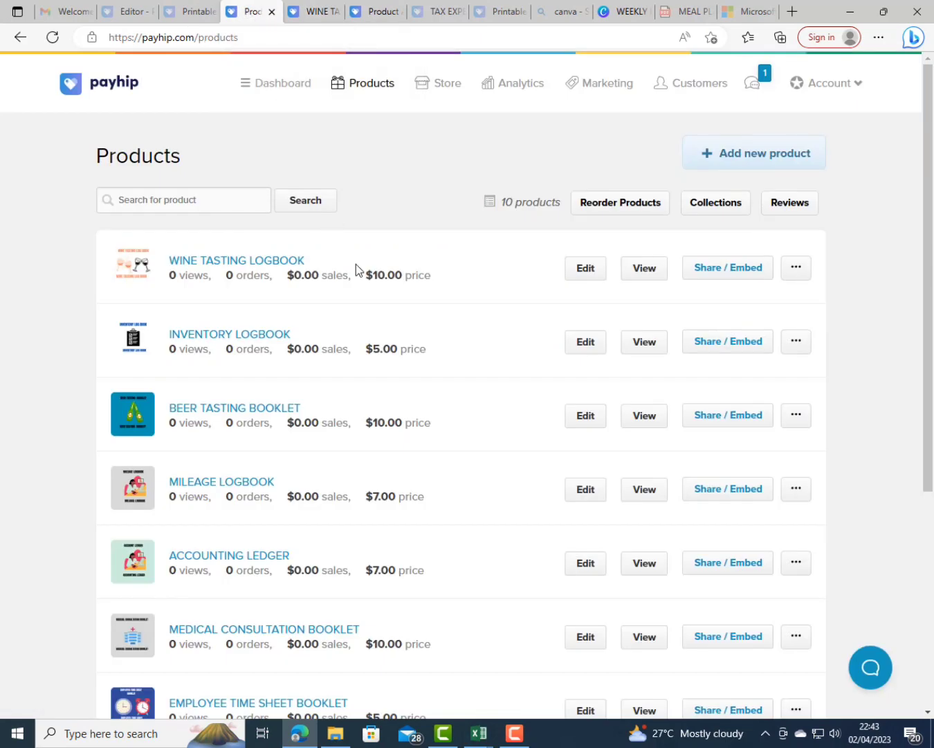
scroll(405, 404, down, 4)
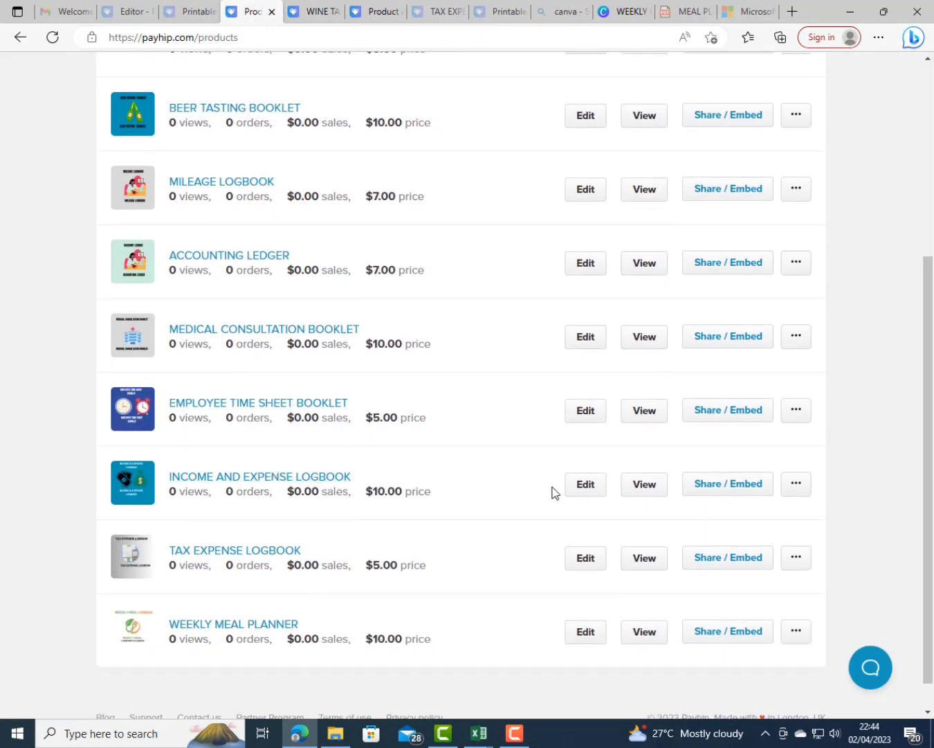
click(645, 485)
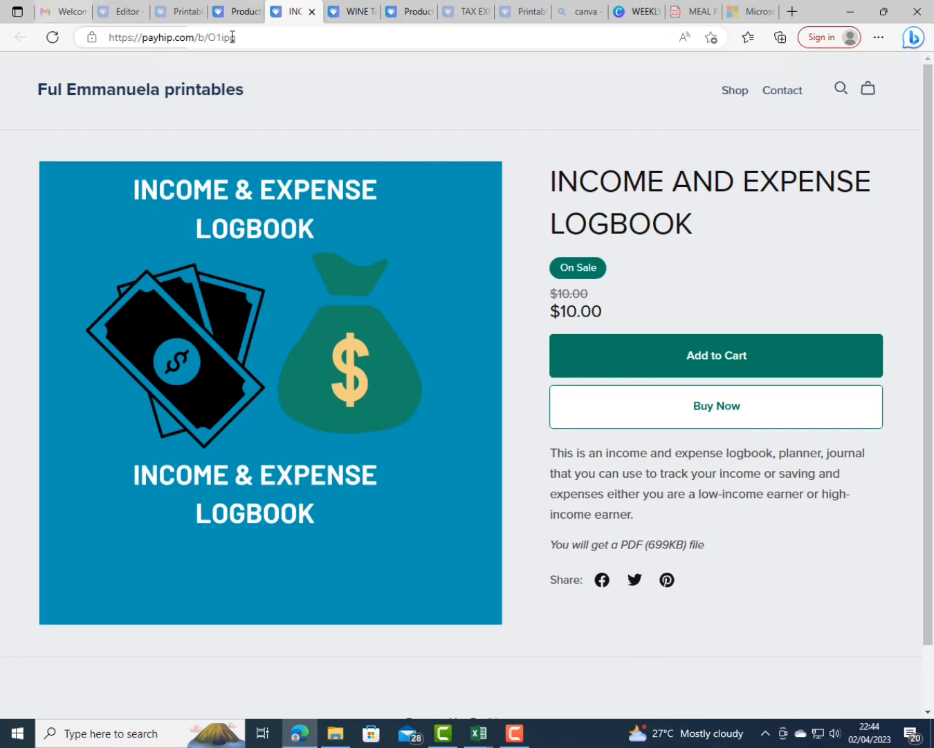
click(241, 12)
Look through the entire products list, examining the title and price of each listing.
scroll(372, 399, up, 5)
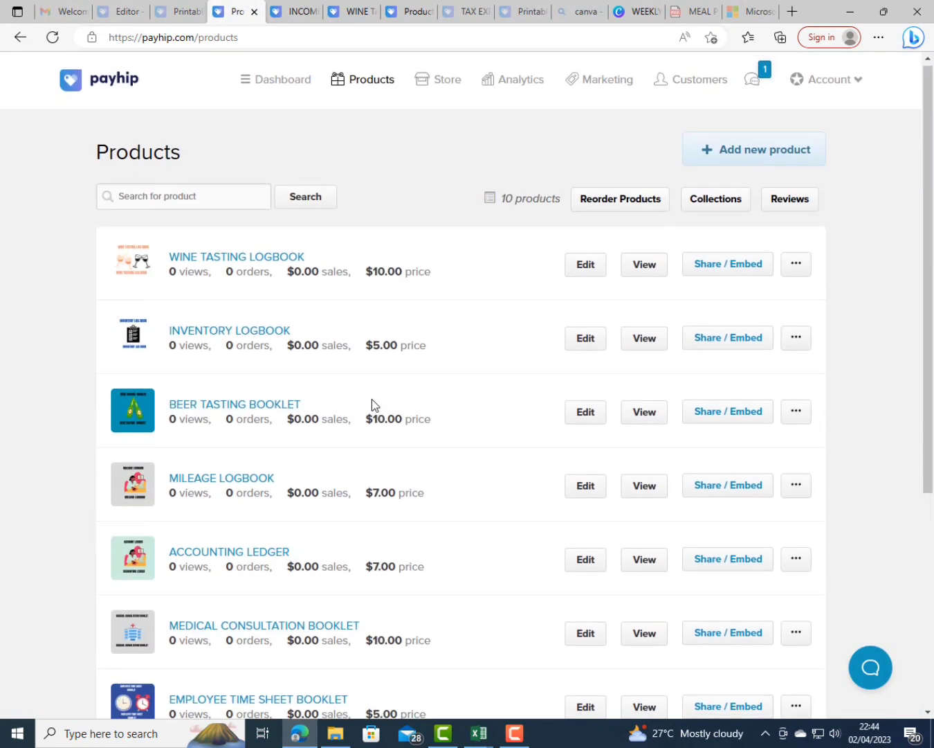
scroll(371, 399, down, 2)
scroll(371, 399, up, 2)
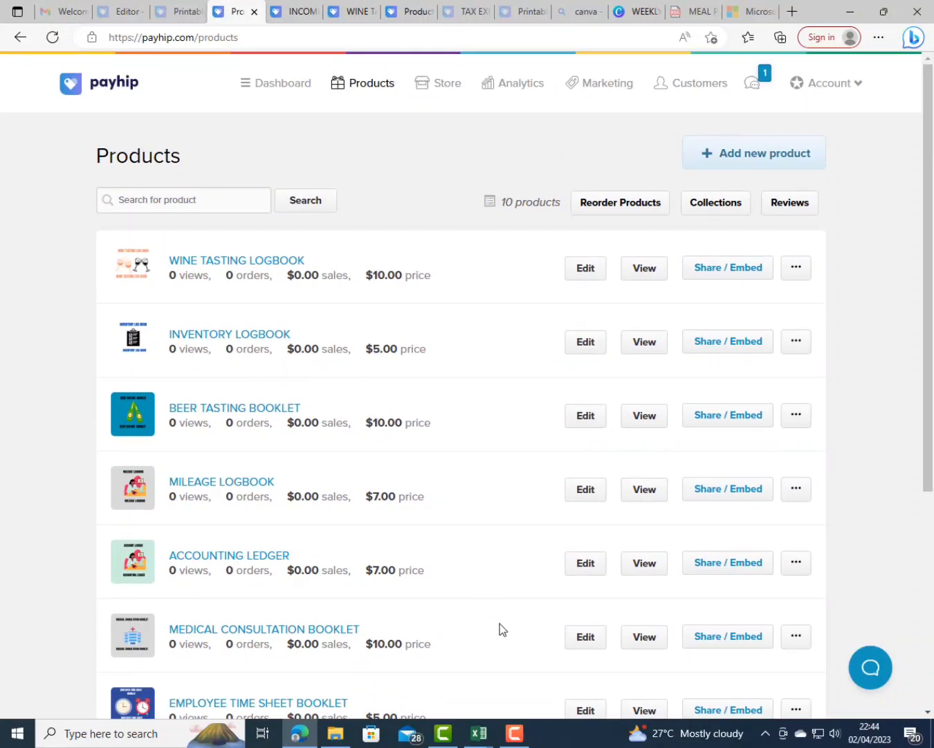
scroll(312, 317, down, 5)
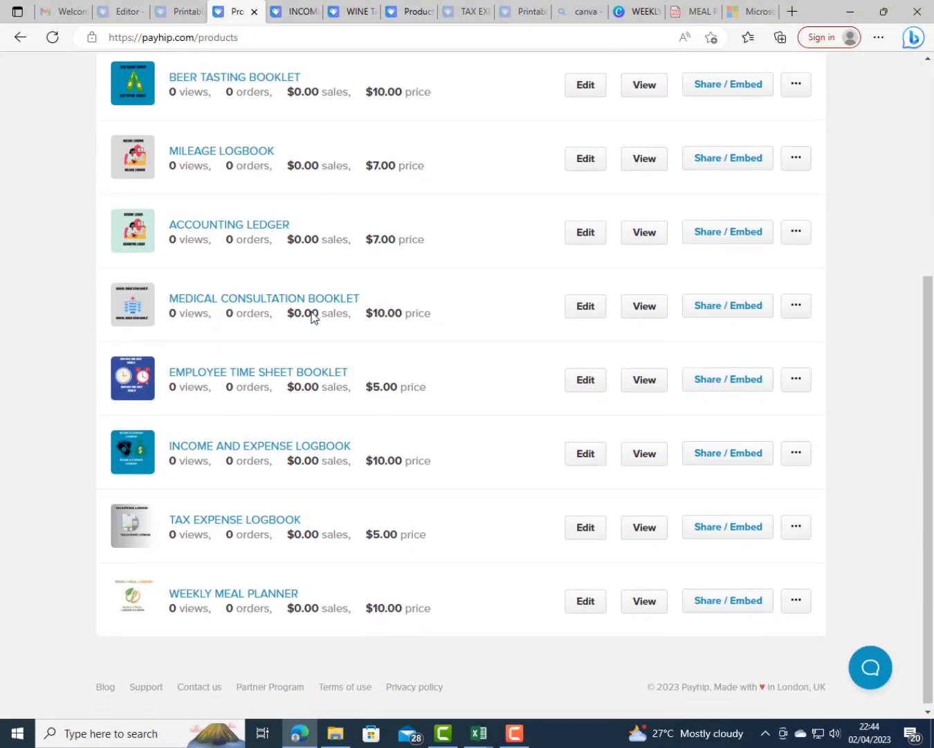
scroll(313, 318, up, 5)
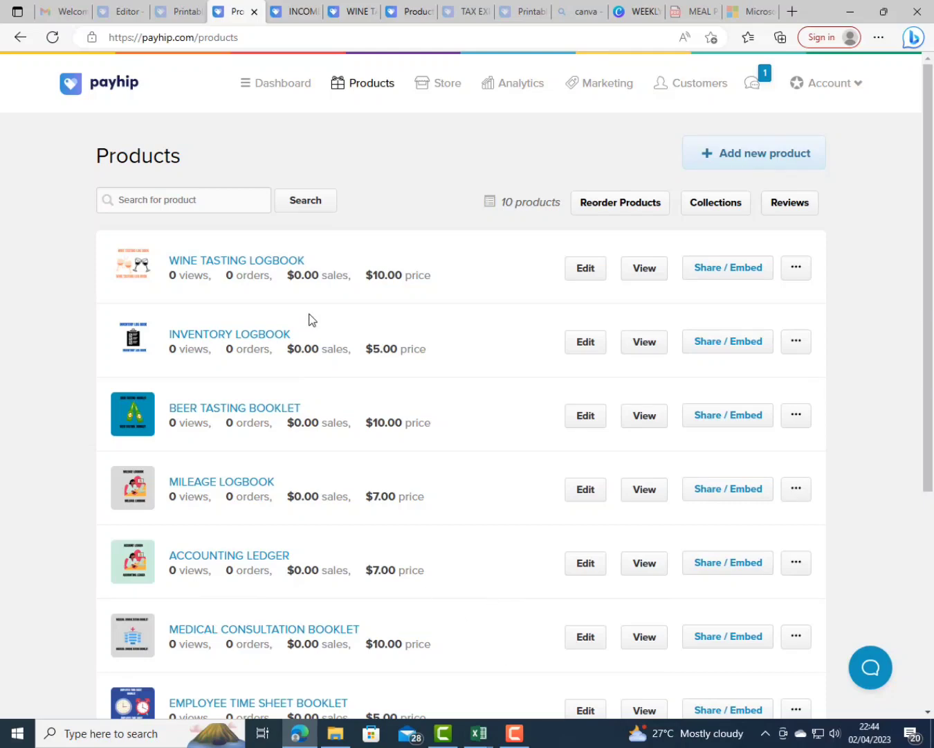
scroll(312, 316, down, 5)
scroll(313, 319, up, 5)
scroll(312, 317, down, 5)
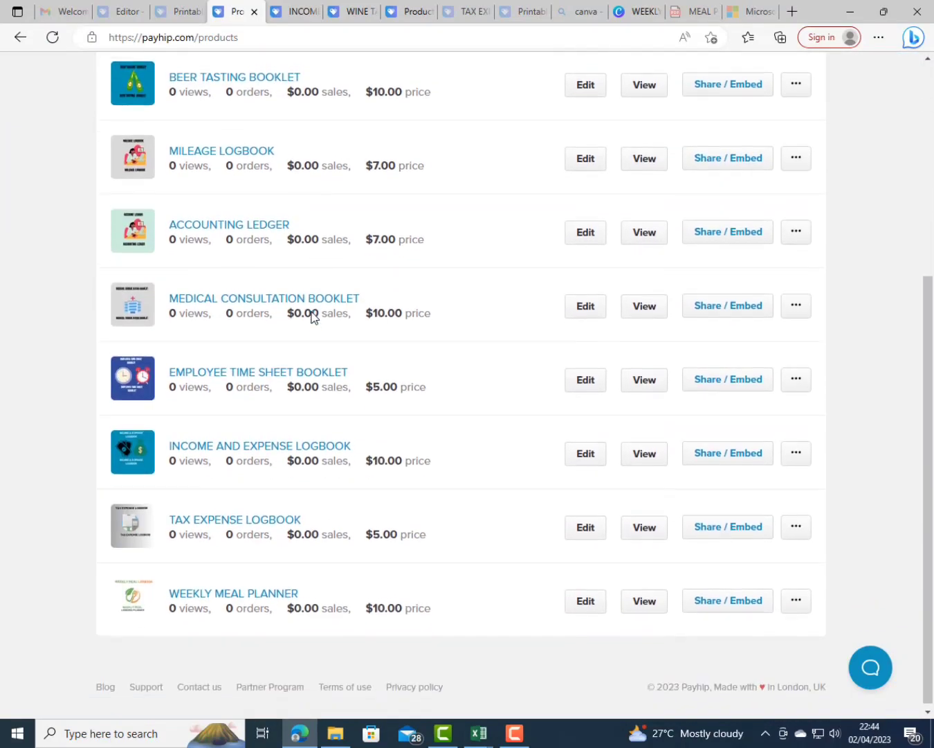